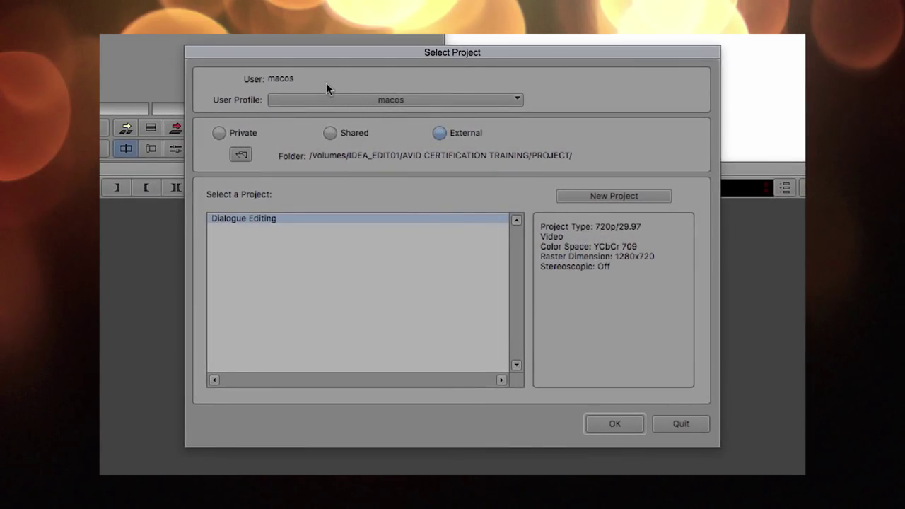
Step: Review the available user profile options while keeping the current profile
click(224, 258)
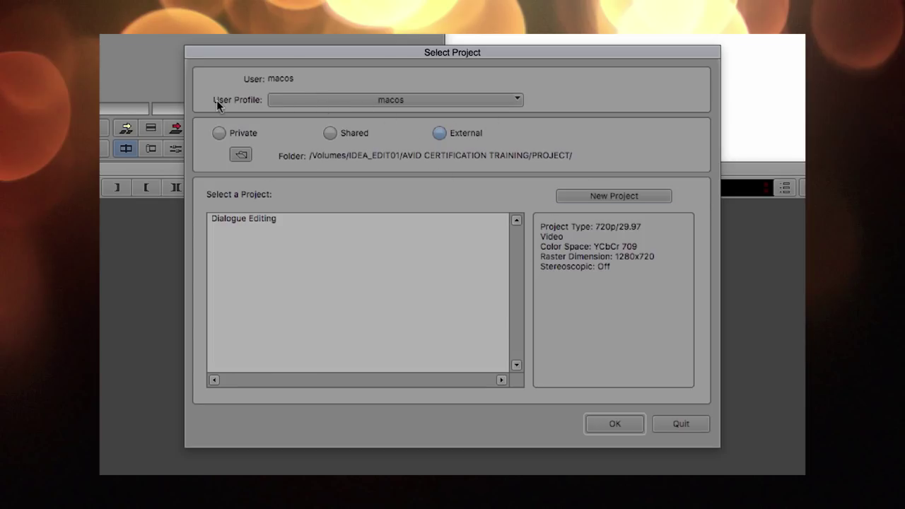
click(385, 100)
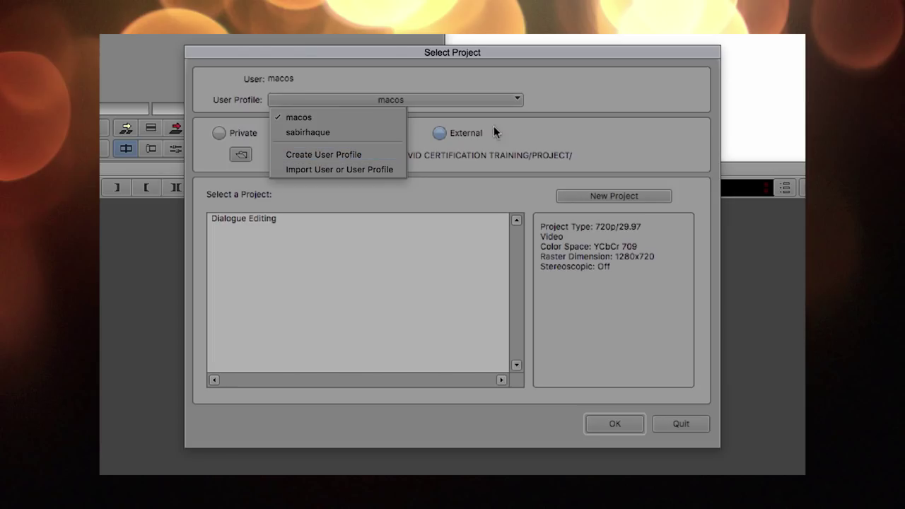
click(549, 126)
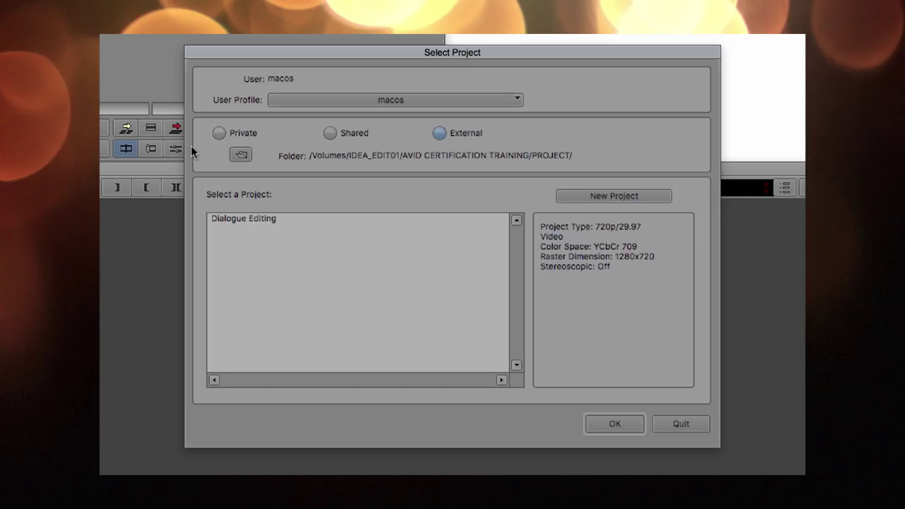
Step: Compare the project lists and folders of the Private, Shared and External locations, ending on External
click(220, 133)
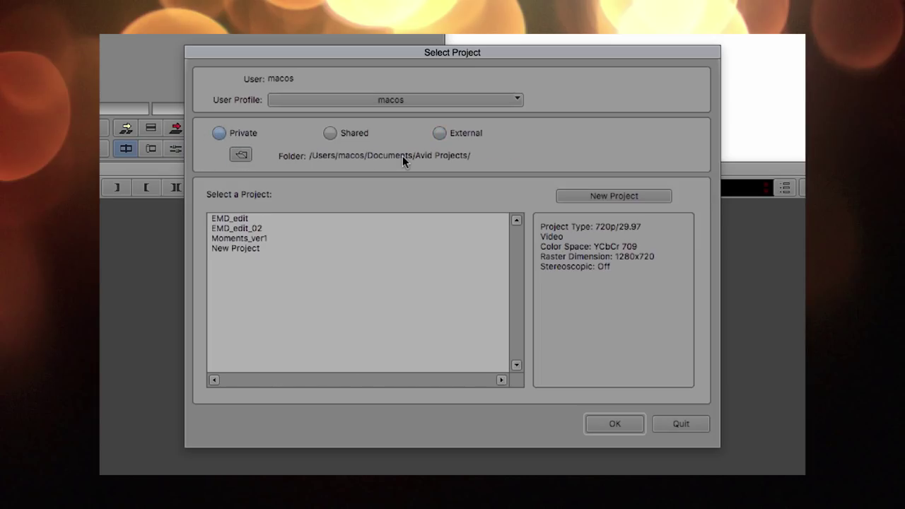
click(327, 135)
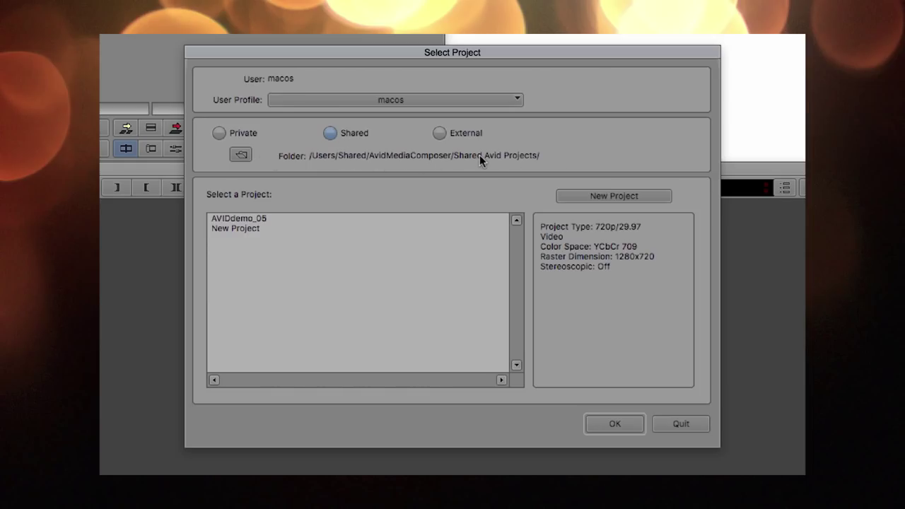
click(440, 132)
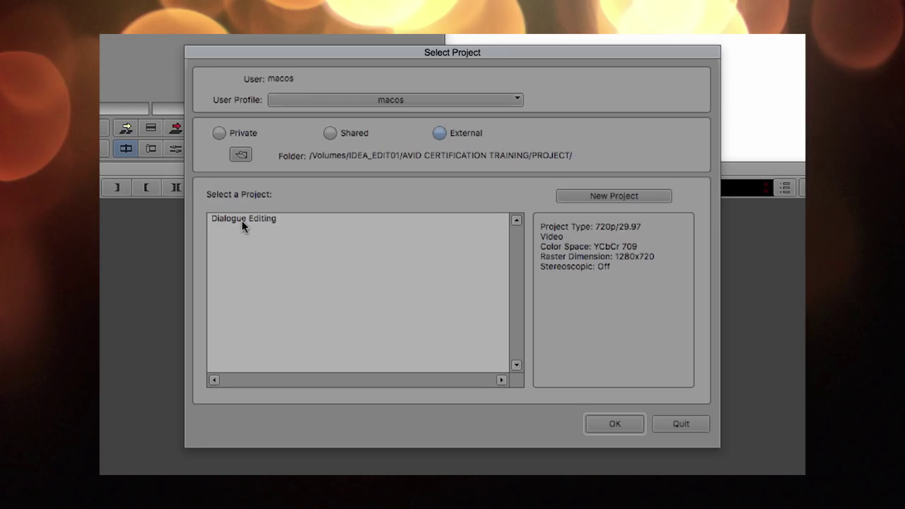
click(642, 199)
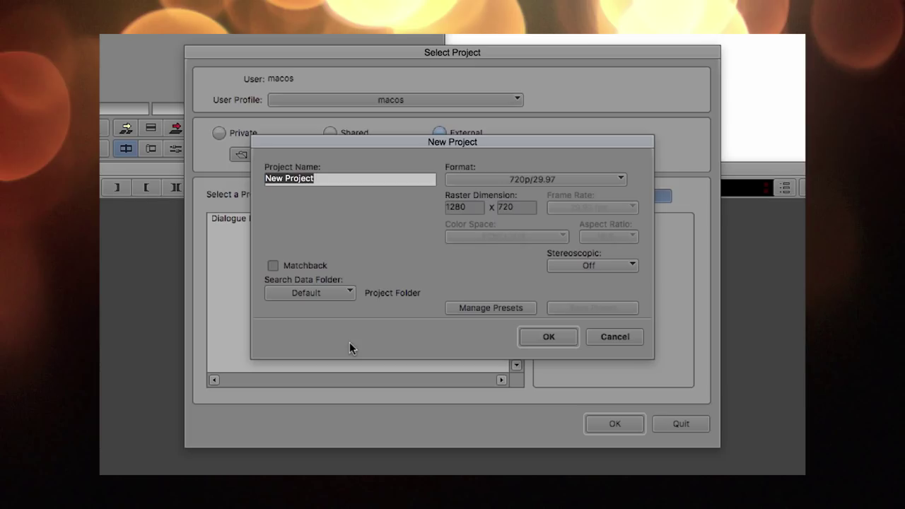
click(575, 178)
mouse_move(472, 225)
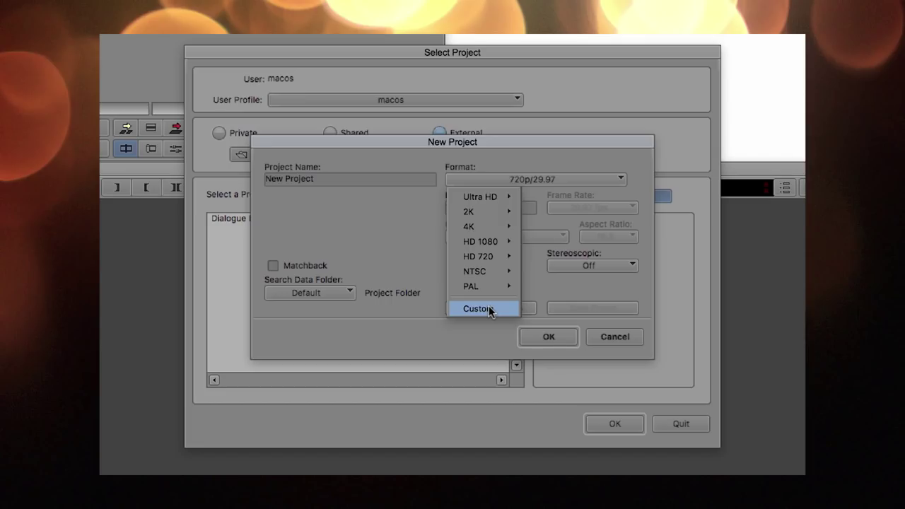
mouse_move(485, 243)
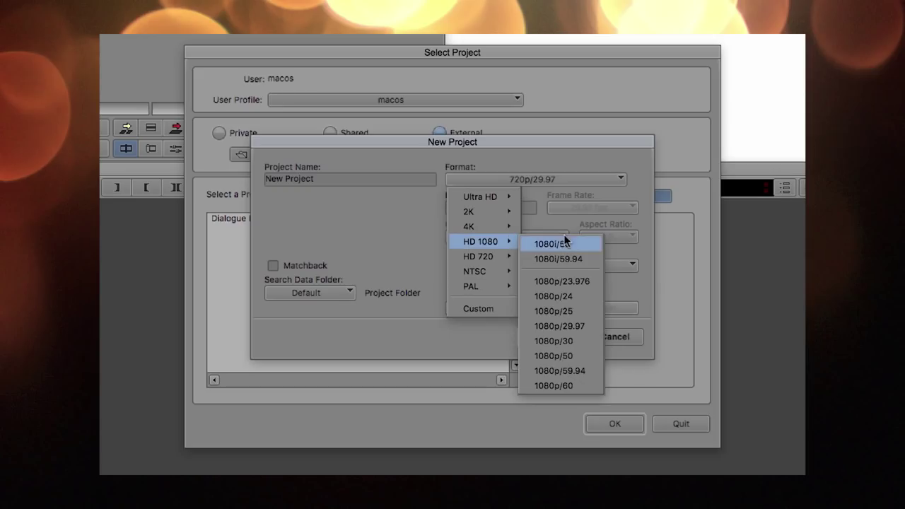
mouse_move(499, 258)
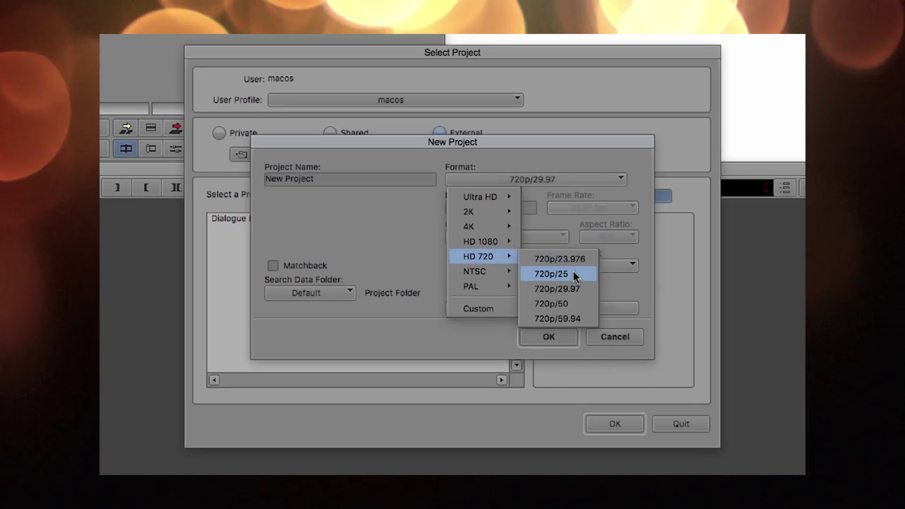
click(575, 276)
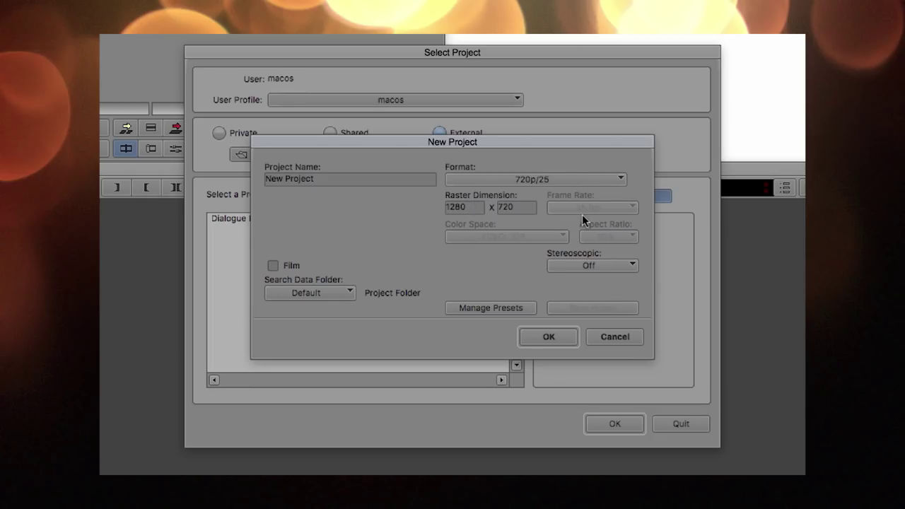
click(614, 337)
Step: Open the Dialogue Editing project from the external project folder
click(225, 218)
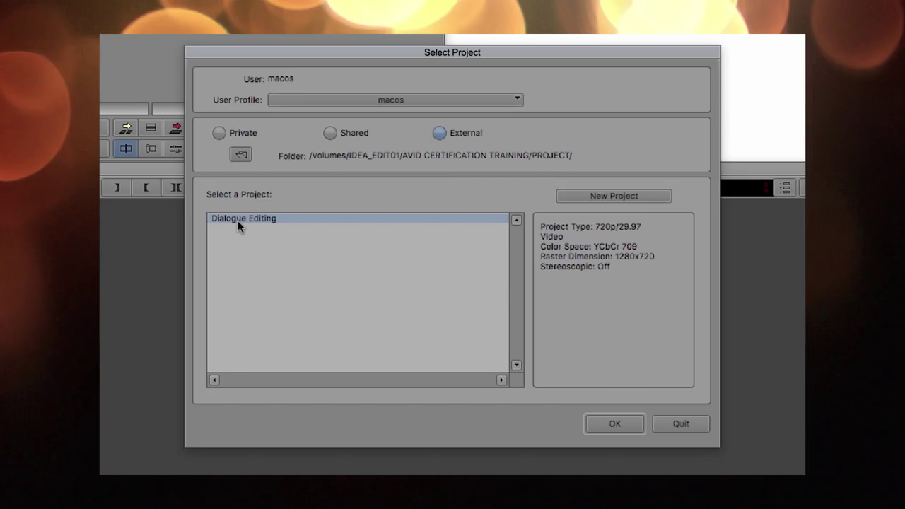
click(614, 423)
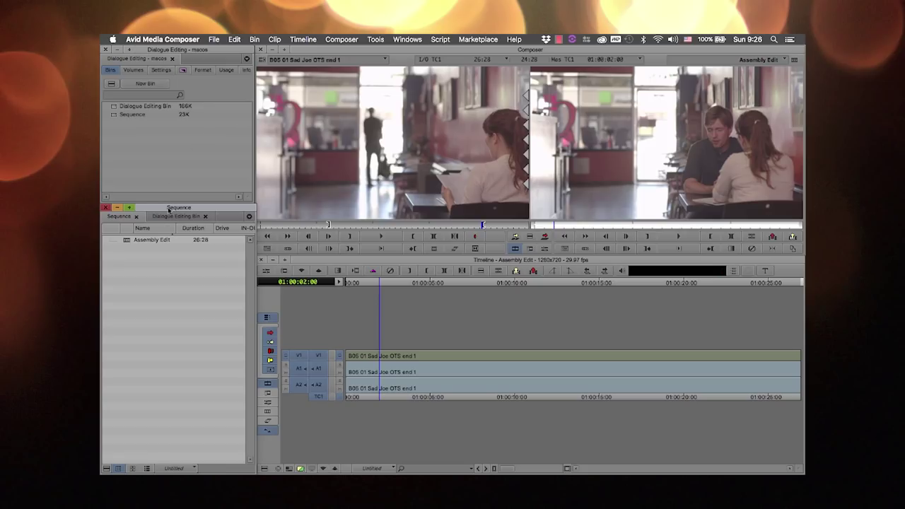
click(327, 325)
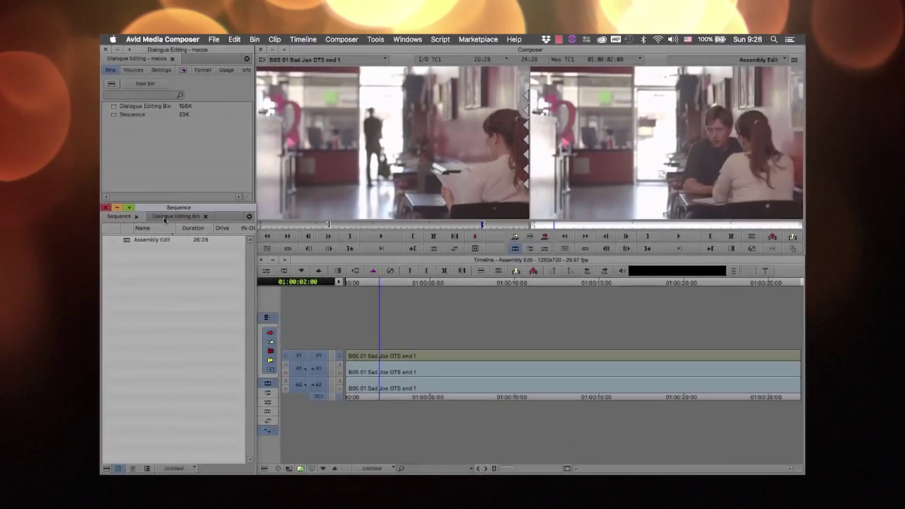
Step: View the clips in the Dialogue Editing Bin and close the Sequence bin
click(209, 294)
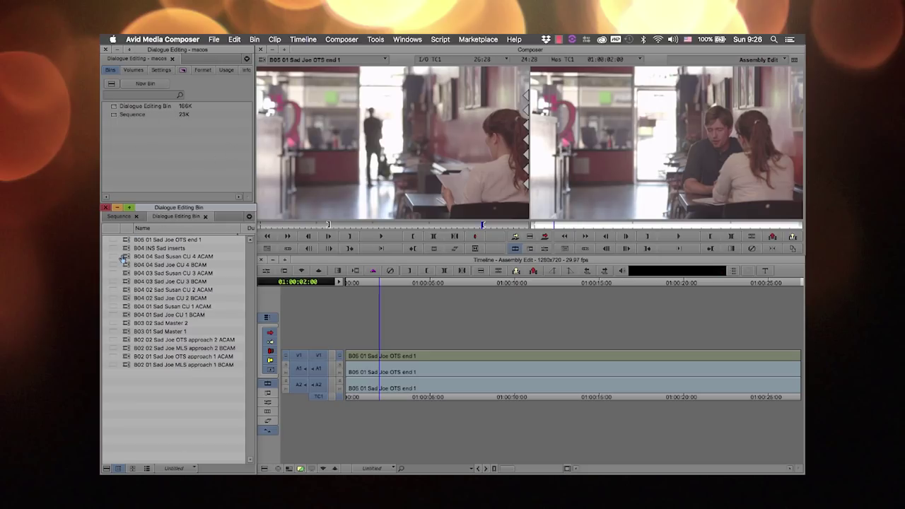
click(117, 216)
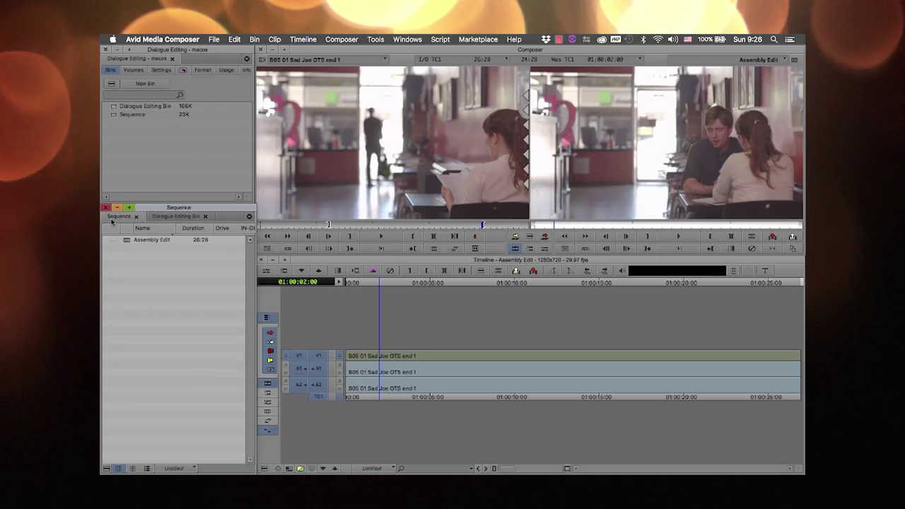
click(136, 217)
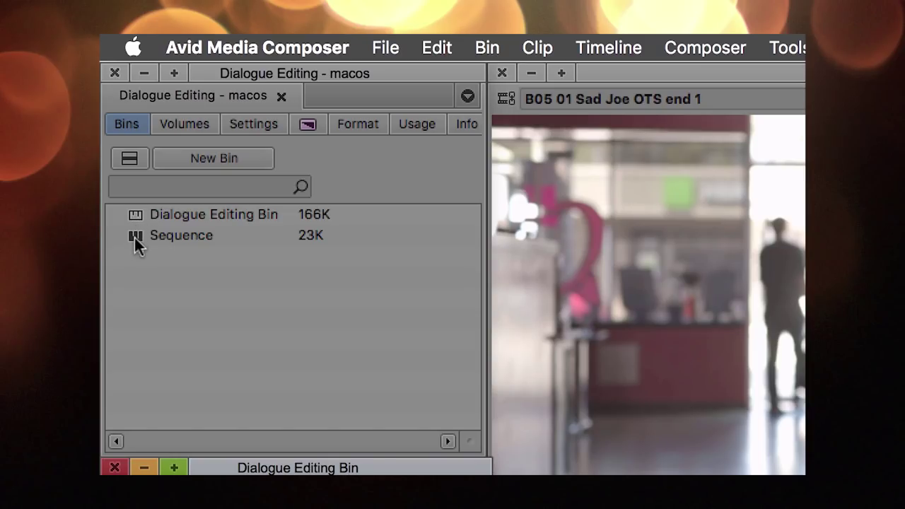
Step: Reopen the Sequence bin and load the Assembly Edit sequence into the timeline
double_click(134, 237)
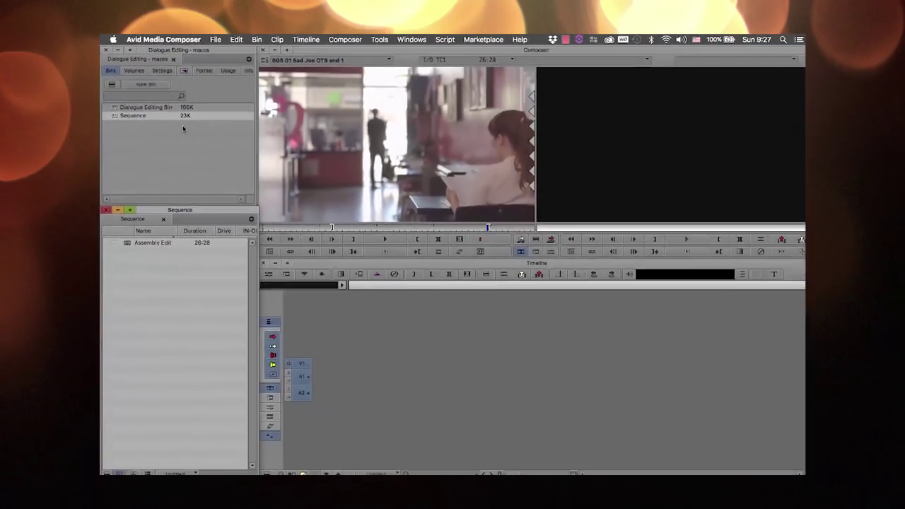
double_click(128, 241)
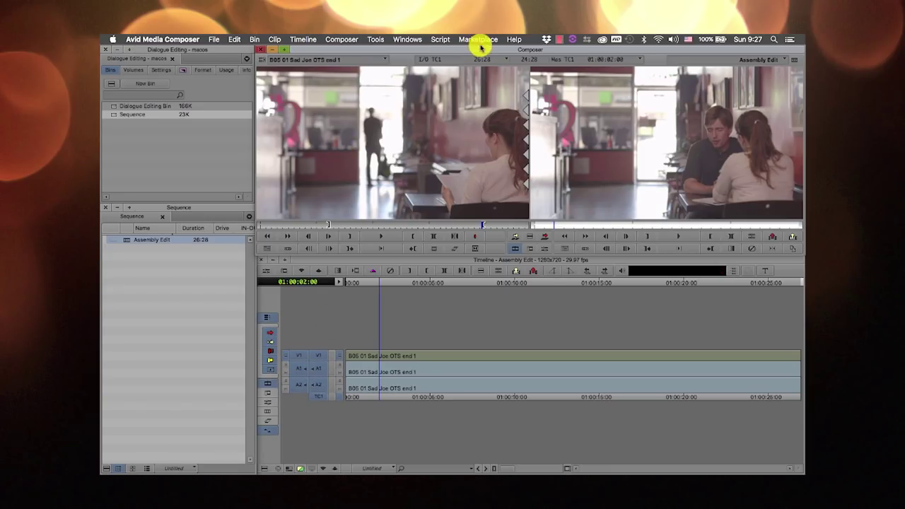
click(375, 39)
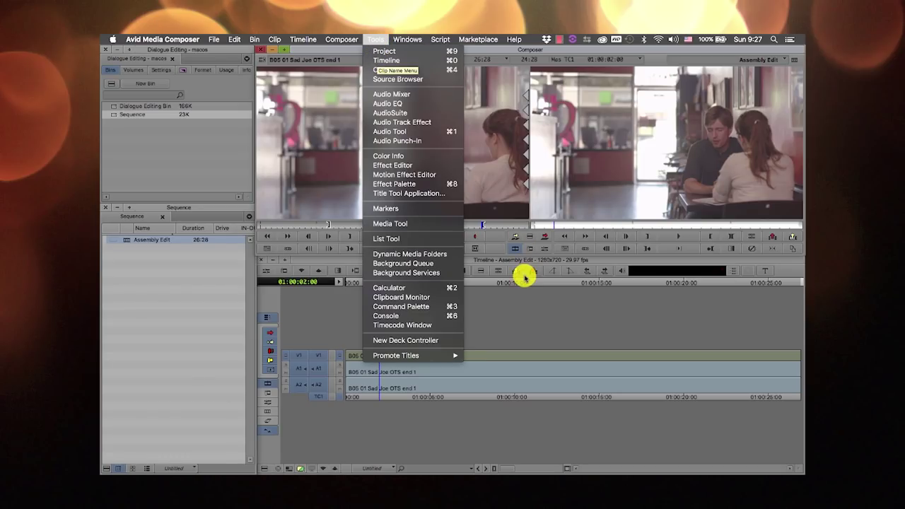
click(488, 309)
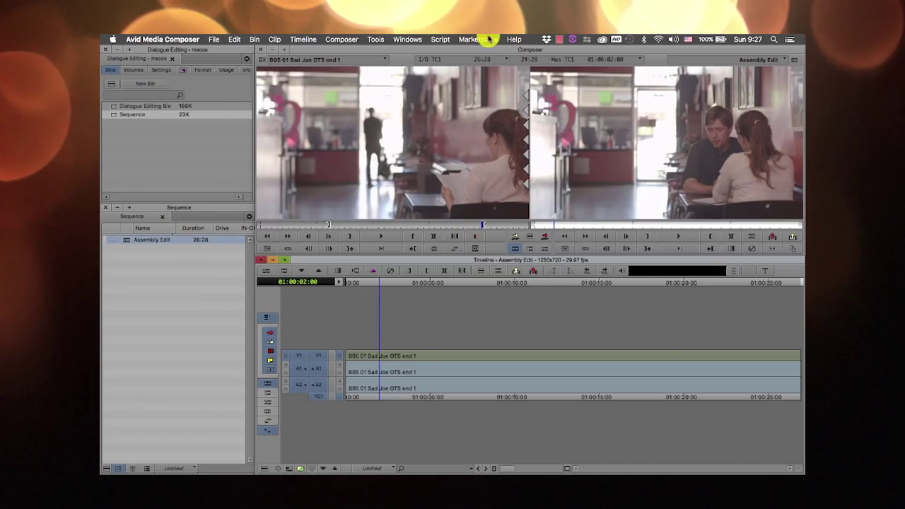
Step: Switch to the Source/Record Editing workspace and restore it to its default layout
click(406, 39)
mouse_move(413, 50)
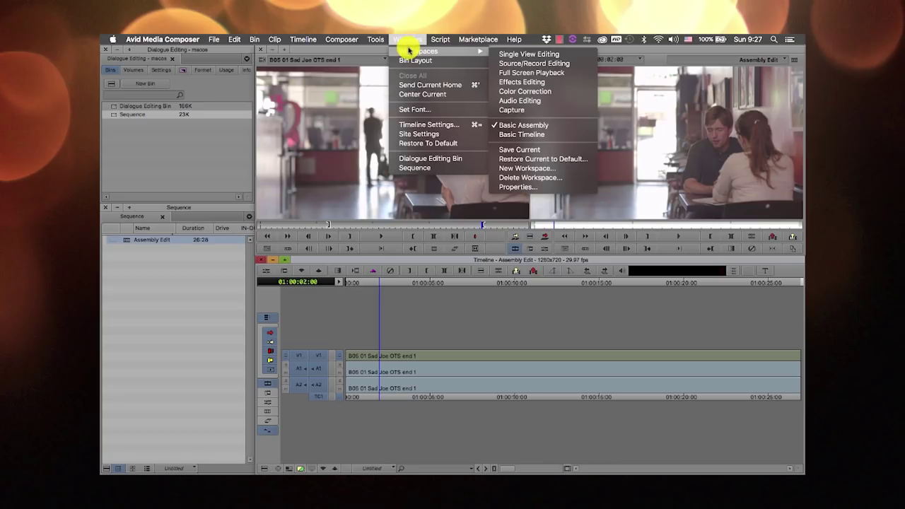
click(570, 65)
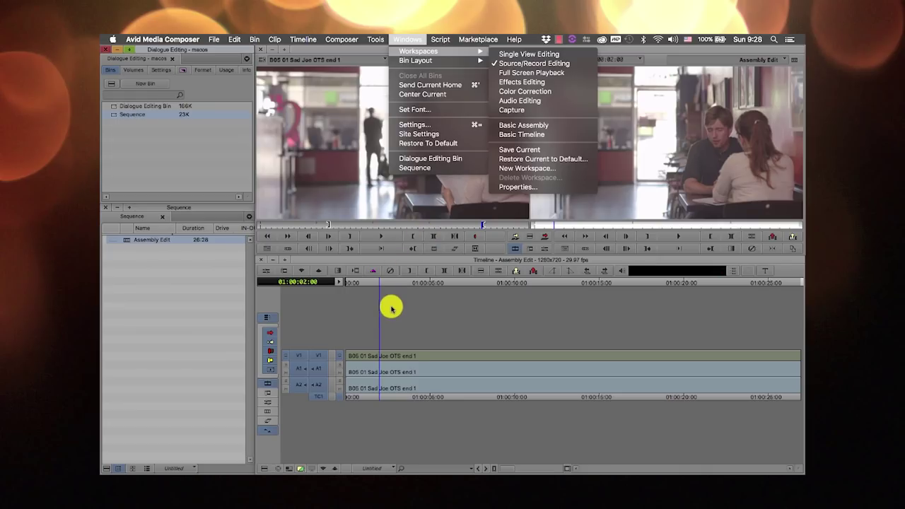
click(401, 40)
mouse_move(410, 51)
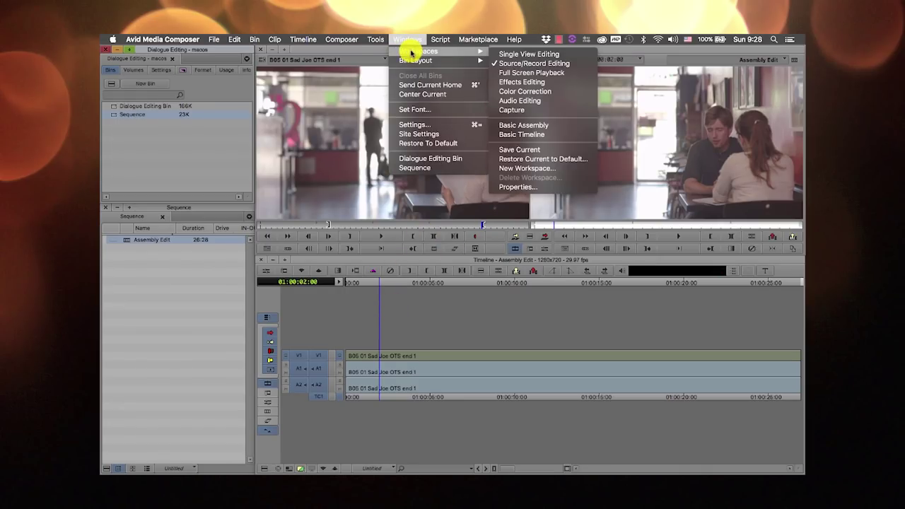
click(526, 159)
click(478, 191)
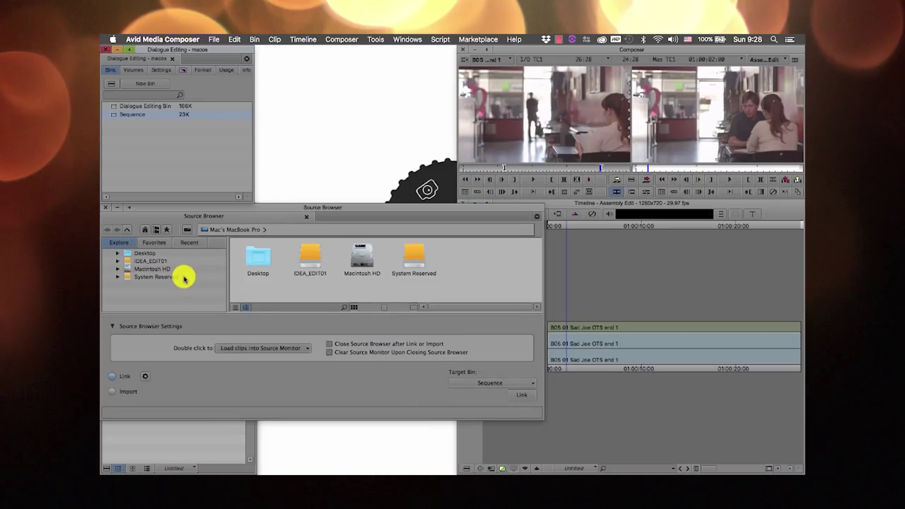
Step: Move the Source Browser clear of the bins and expand IDEA_EDIT01 down to the MEDIA folder of AVID CERTIFICATION TRAINING
drag(317, 204, 460, 129)
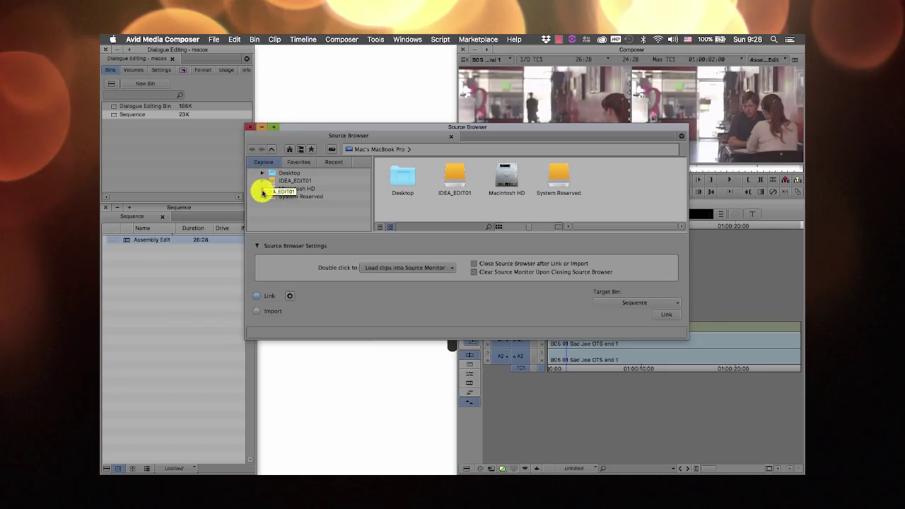
click(263, 182)
scroll(298, 193, down, 1)
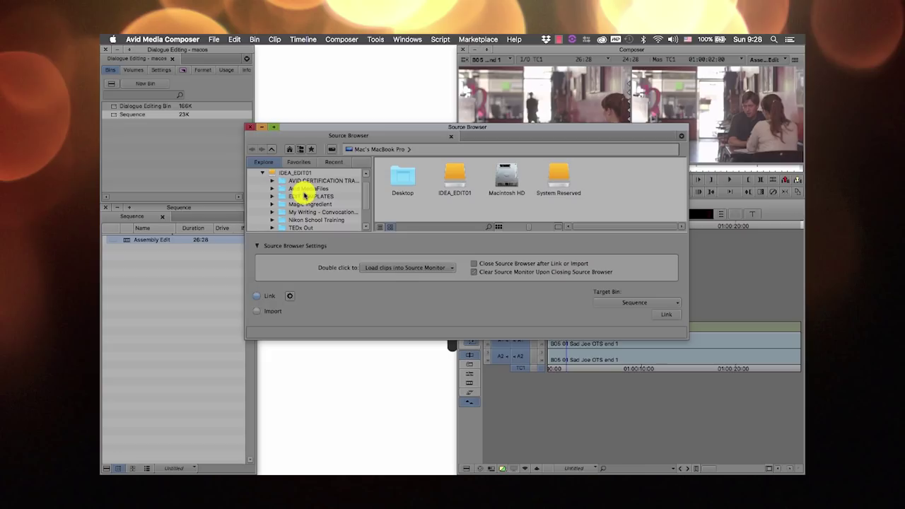
click(271, 181)
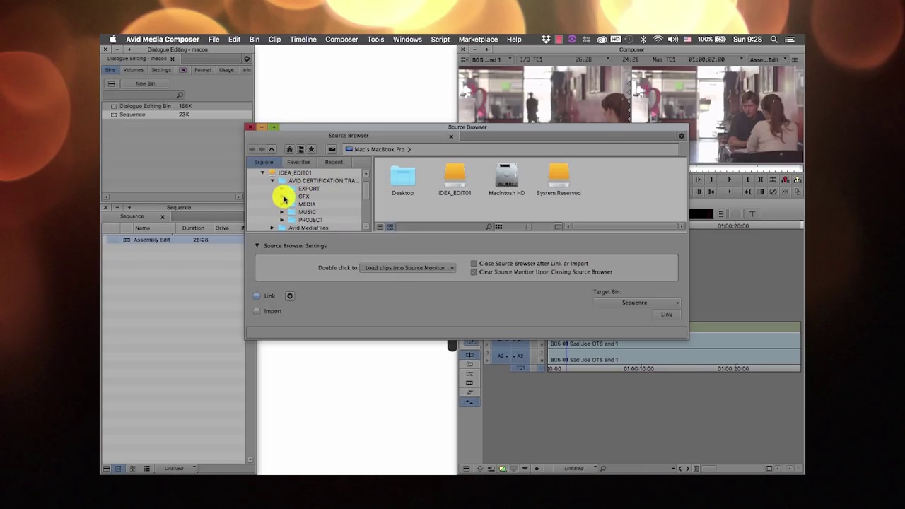
click(282, 203)
scroll(312, 193, down, 4)
scroll(311, 192, down, 3)
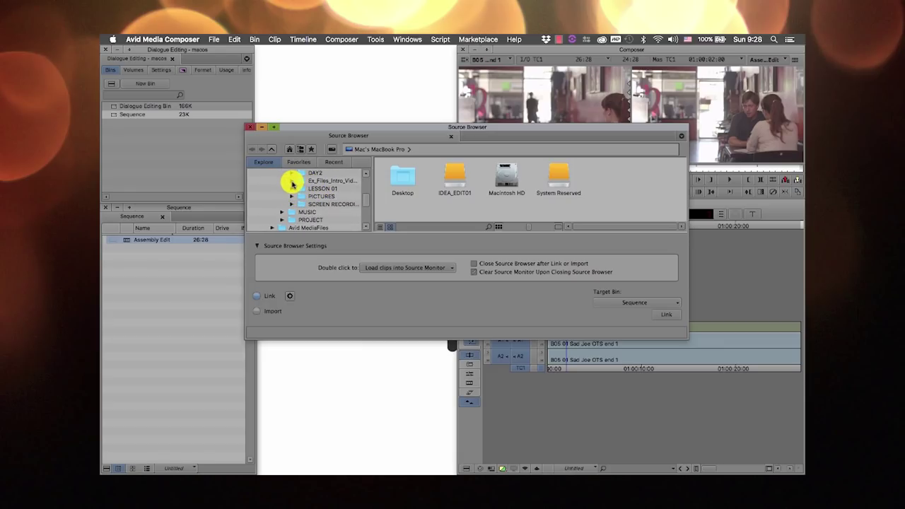
Step: Open the Scene B Sad folder under Ex_Files_Intro_Video_Dialog_Editing, Exercise Files, Dialogue Media in the Source Browser
click(292, 182)
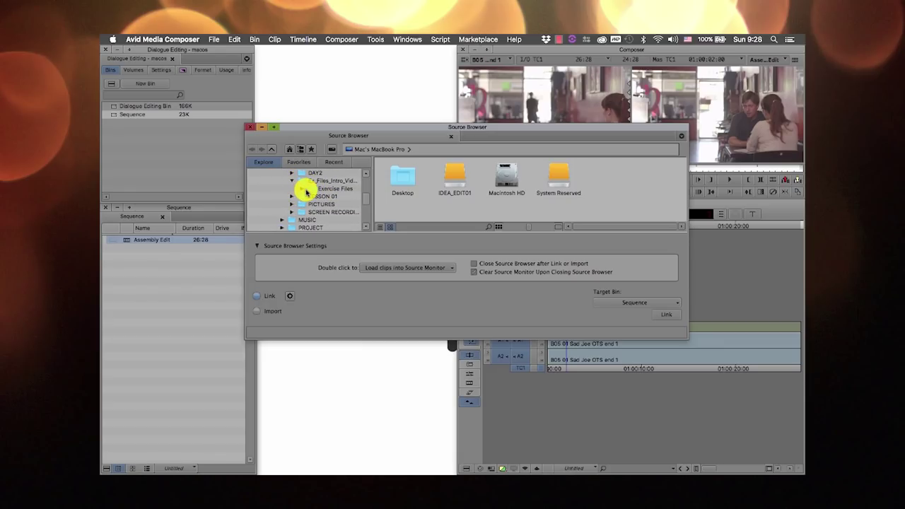
click(301, 189)
click(312, 204)
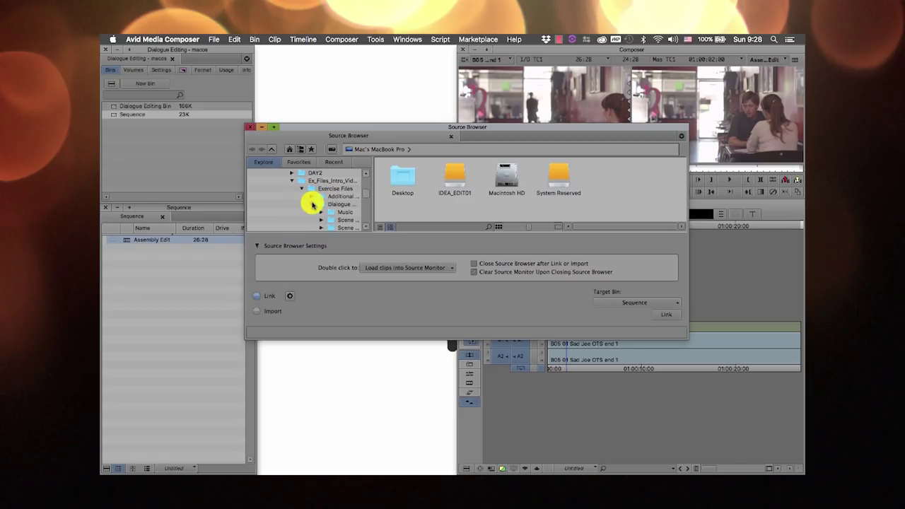
click(345, 217)
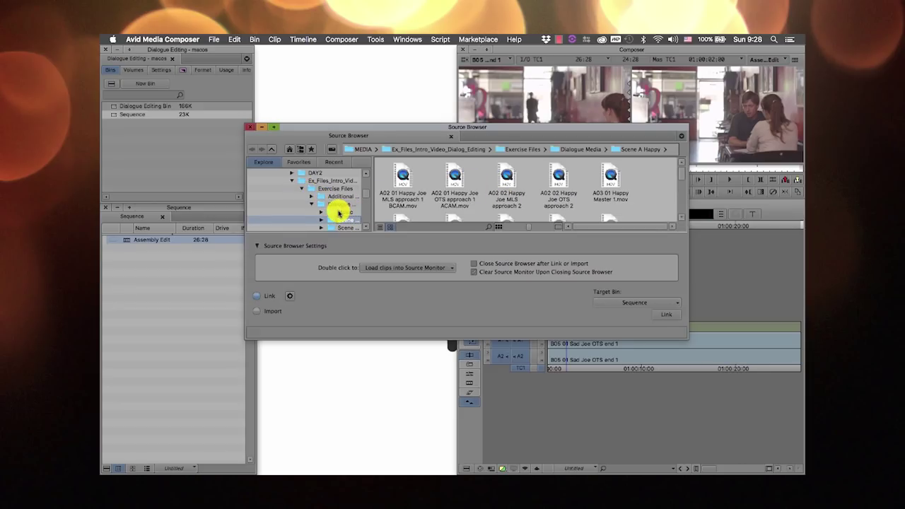
scroll(339, 211, down, 2)
click(344, 205)
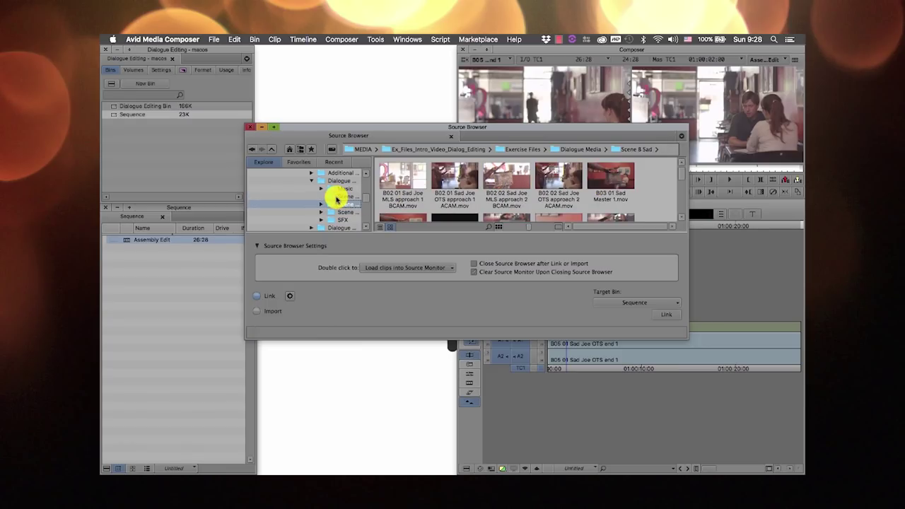
Step: Select all clips in the Scene B Sad folder and switch the Source Browser from linking to importing
click(158, 344)
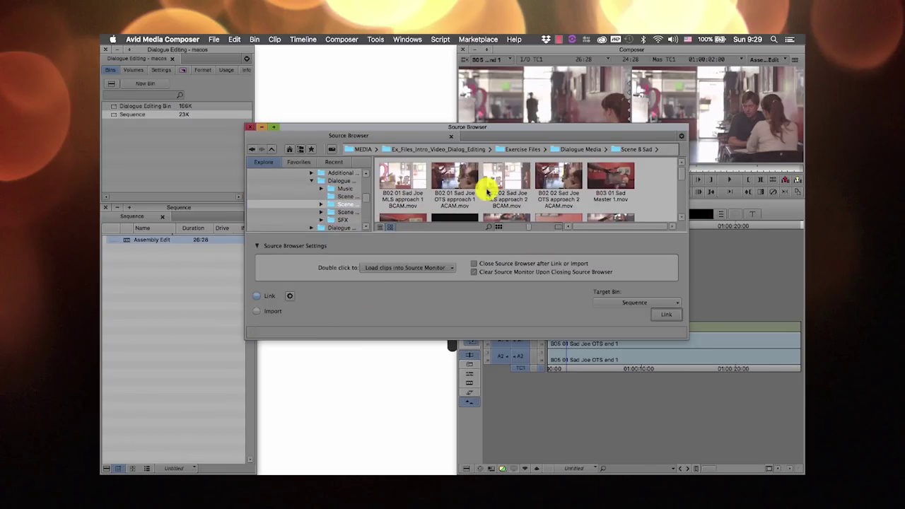
click(390, 177)
key(super+a)
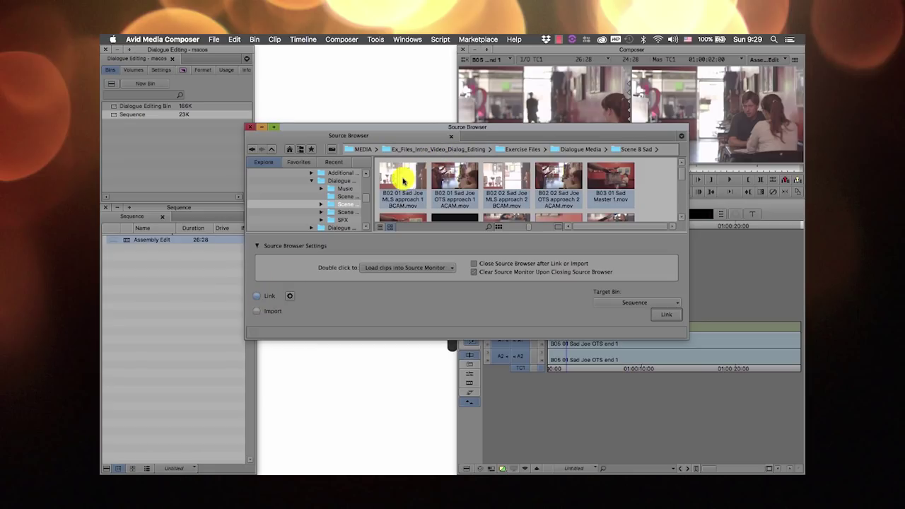
click(257, 312)
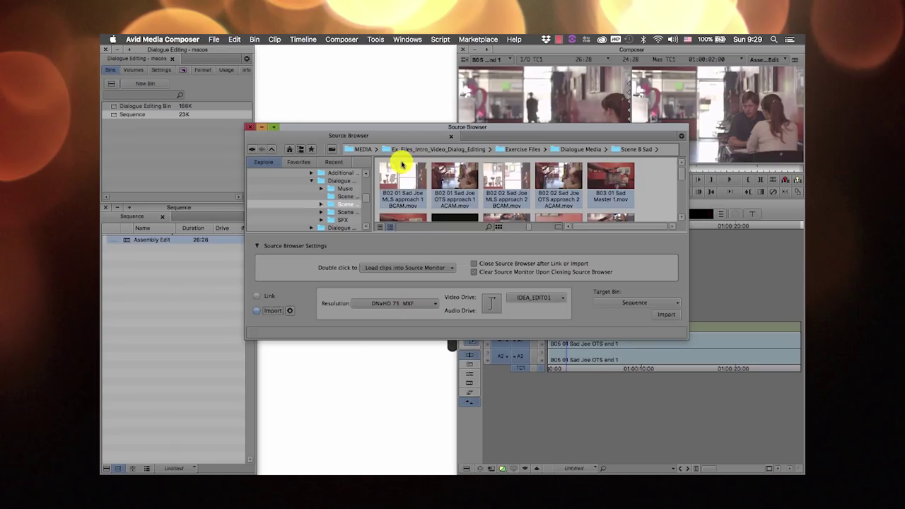
Step: Close the Source Browser and restore the current workspace to its default layout
click(253, 128)
click(399, 42)
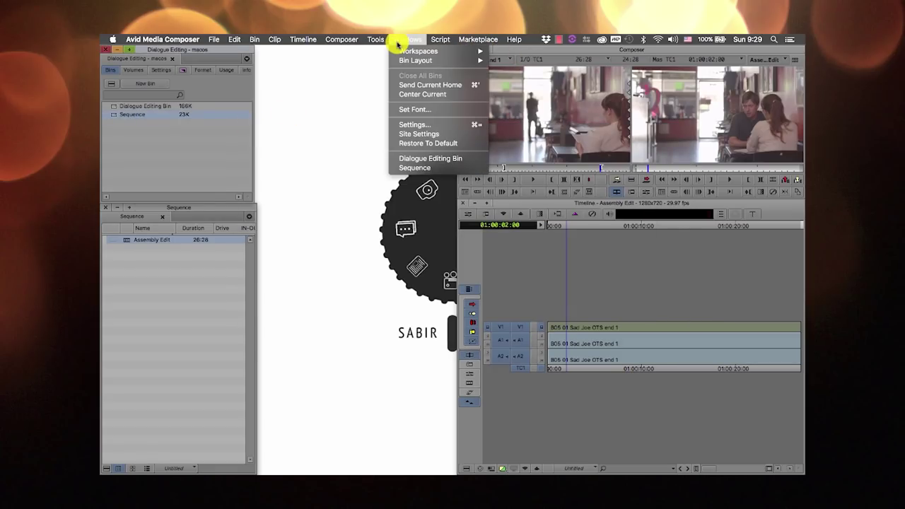
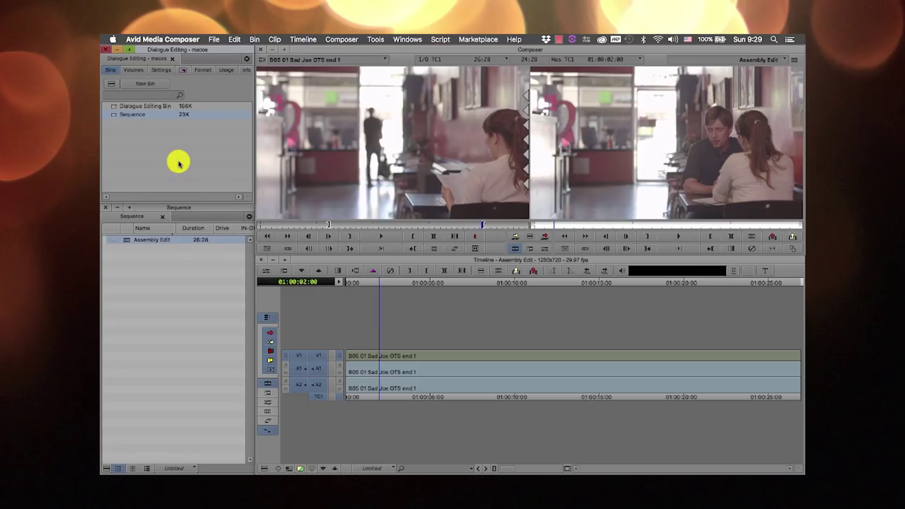
Step: Open the Dialogue Editing Bin and dock it as a tab beside the Sequence bin
right_click(342, 134)
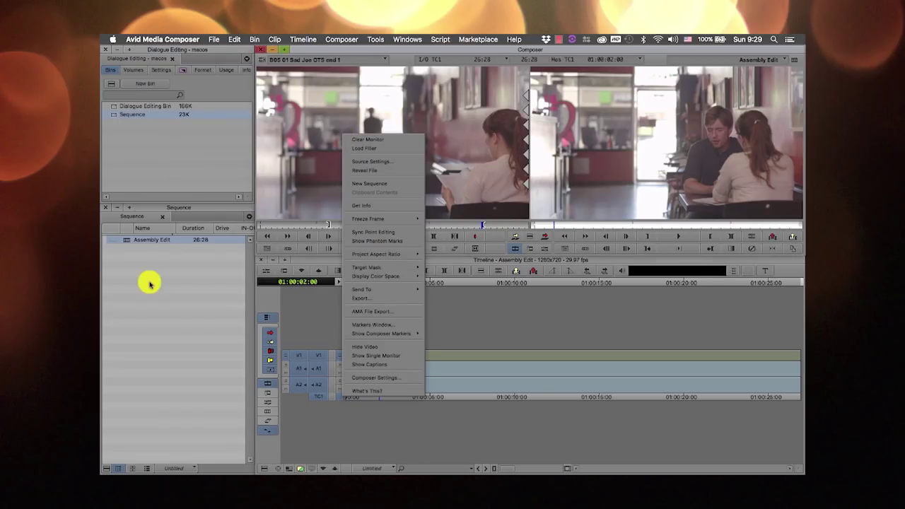
click(112, 107)
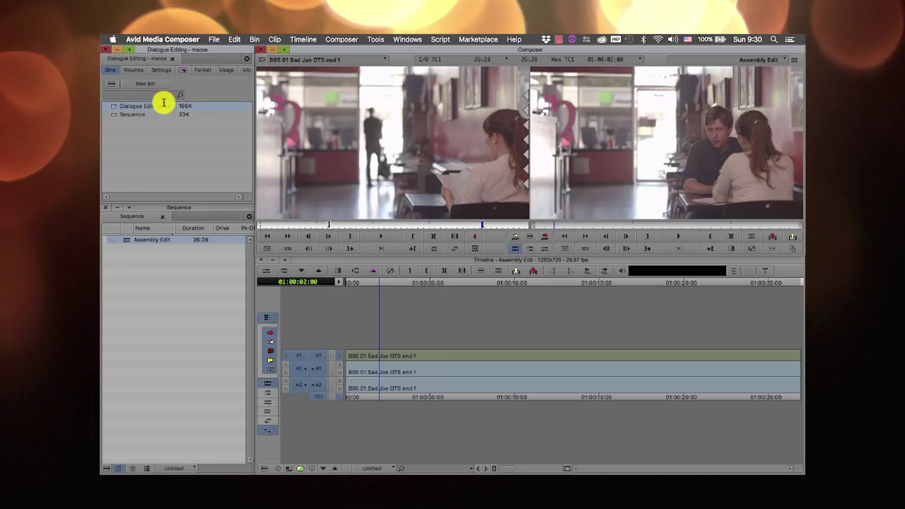
double_click(113, 106)
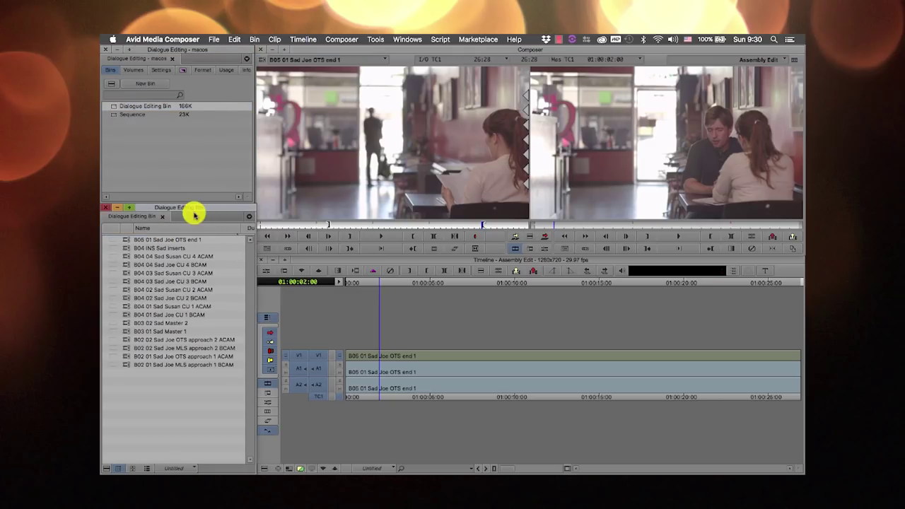
drag(166, 204, 184, 215)
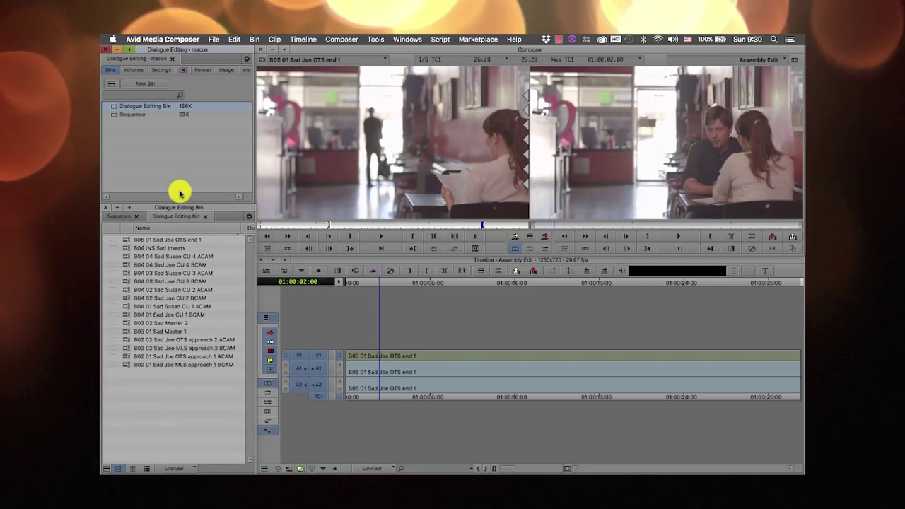
Step: Examine the context commands offered for the B05 01 Sad Joe OTS end 1 clip, the Timeline and the source monitor
click(125, 241)
right_click(125, 242)
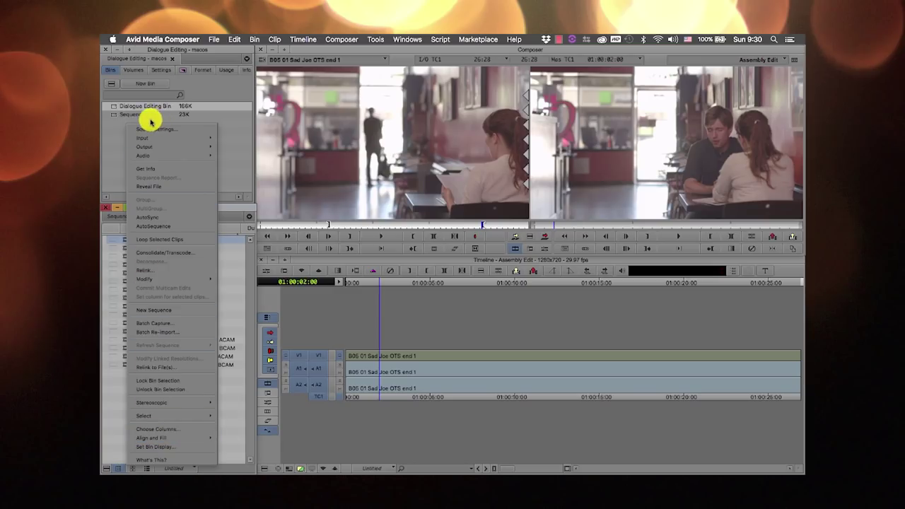
click(109, 135)
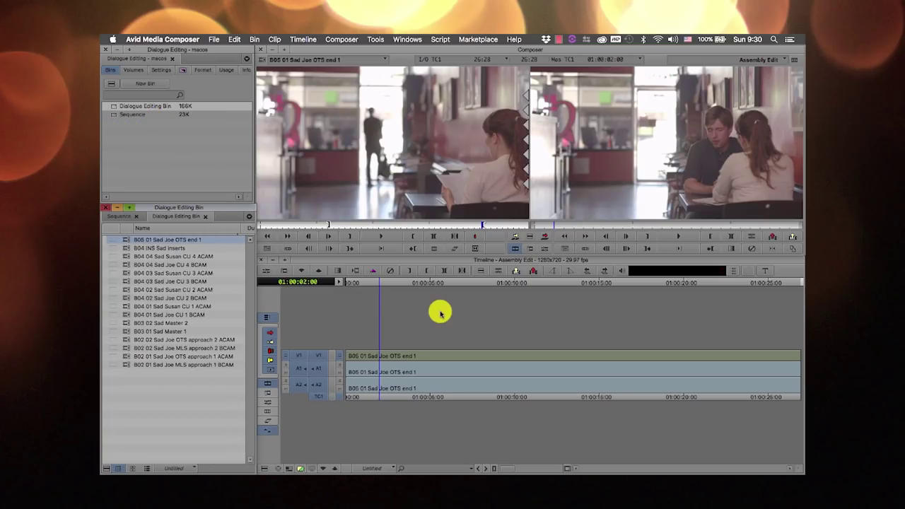
right_click(382, 307)
click(456, 143)
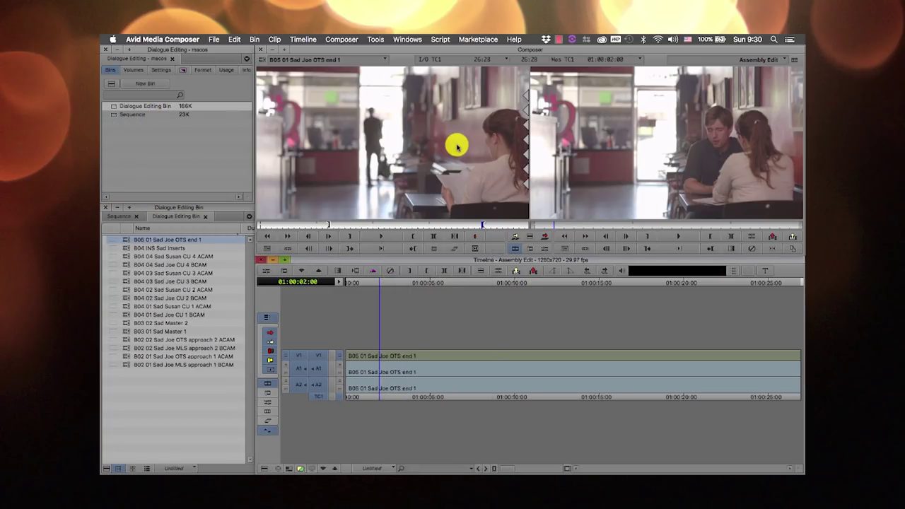
right_click(461, 142)
click(403, 141)
Step: Make the project window, Composer and Timeline active in turn, and review the project window's bin management commands
click(125, 142)
click(370, 142)
click(183, 162)
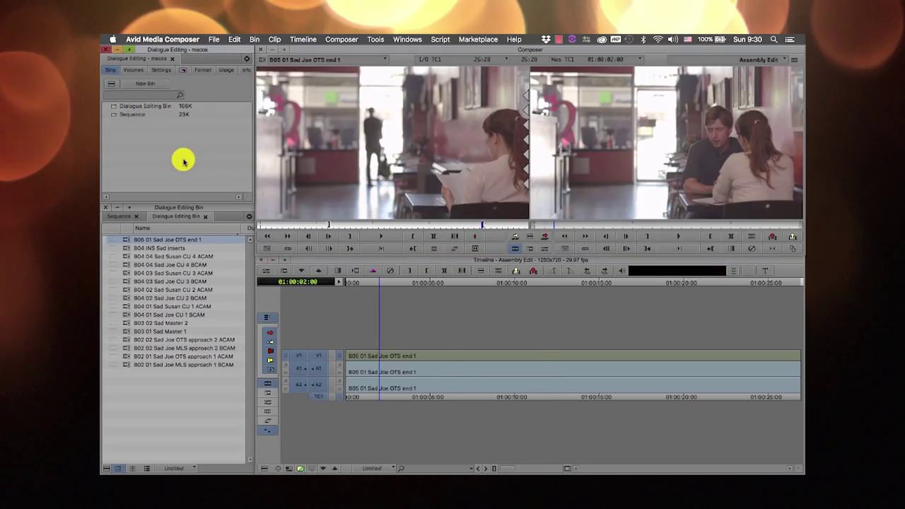
click(402, 141)
click(612, 153)
click(459, 312)
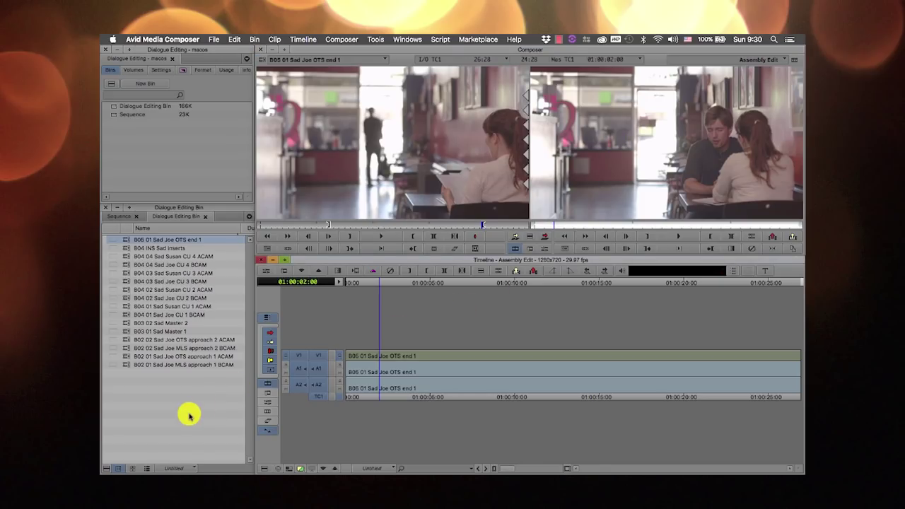
click(170, 147)
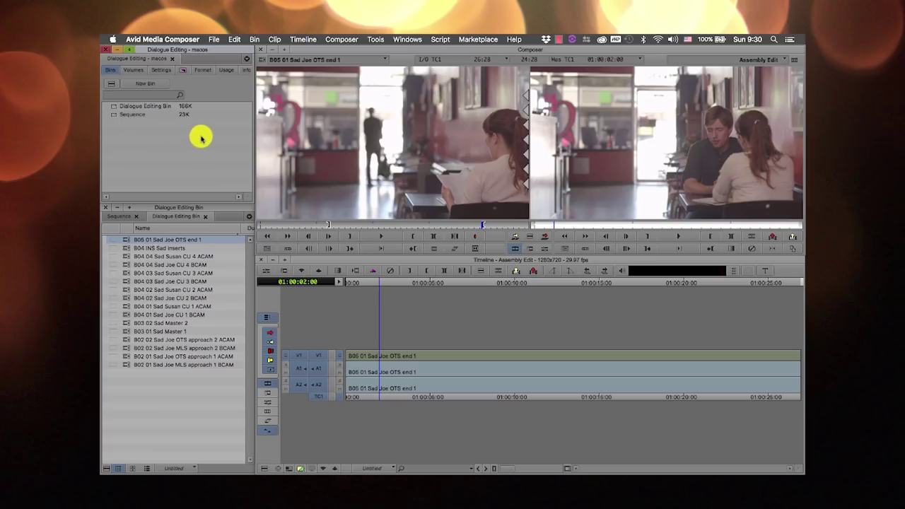
click(111, 86)
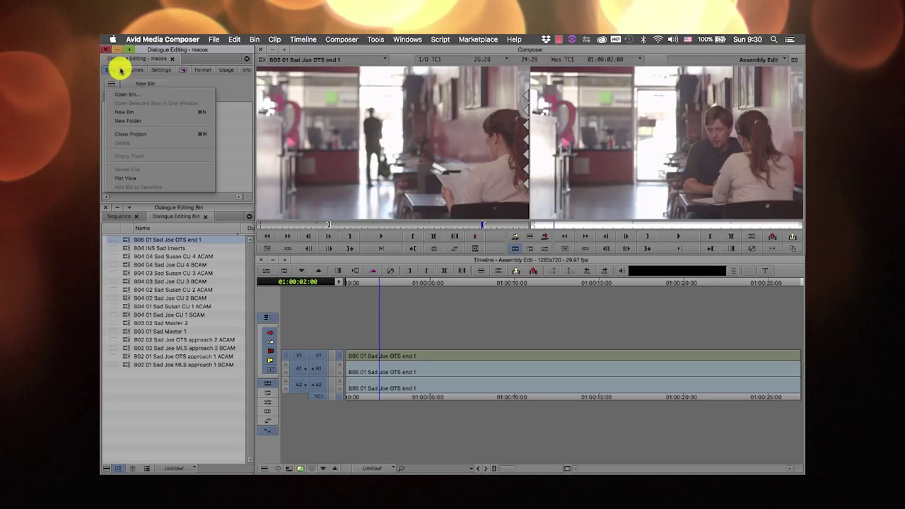
click(228, 145)
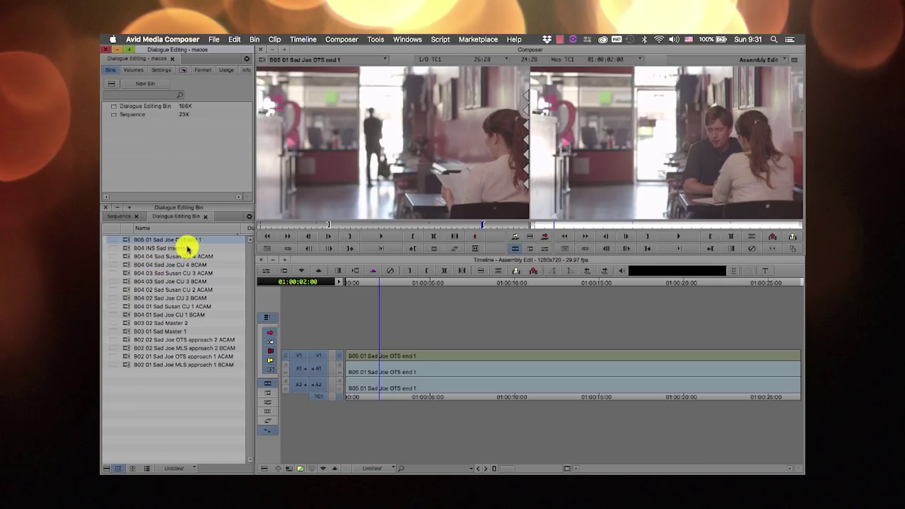
Step: Detach the Dialogue Editing Bin into a floating window and enlarge it until most of its metadata columns fit
drag(178, 216, 329, 124)
drag(503, 205, 807, 203)
drag(542, 118, 336, 71)
drag(601, 340, 734, 441)
drag(432, 437, 285, 412)
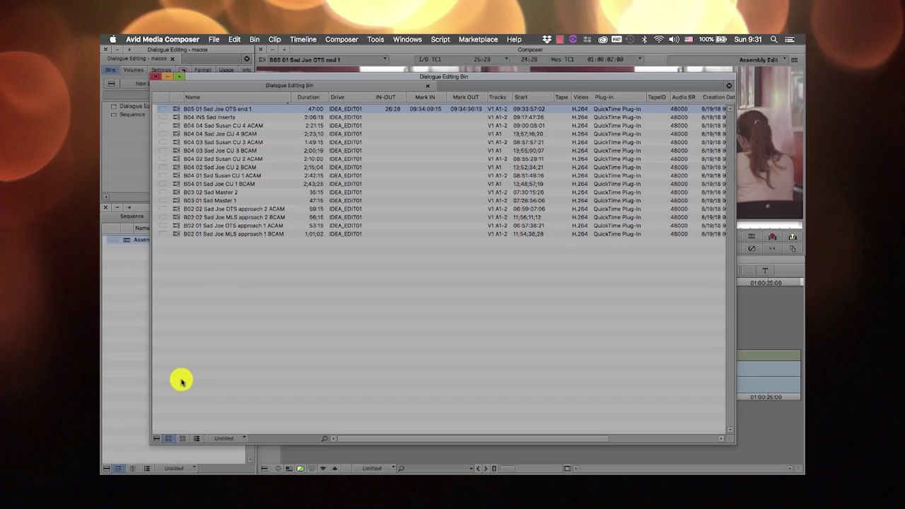
Step: Show the Dialogue Editing Bin in Frame view, enlarge the thumbnails and arrange them with Fill Sorted
click(181, 440)
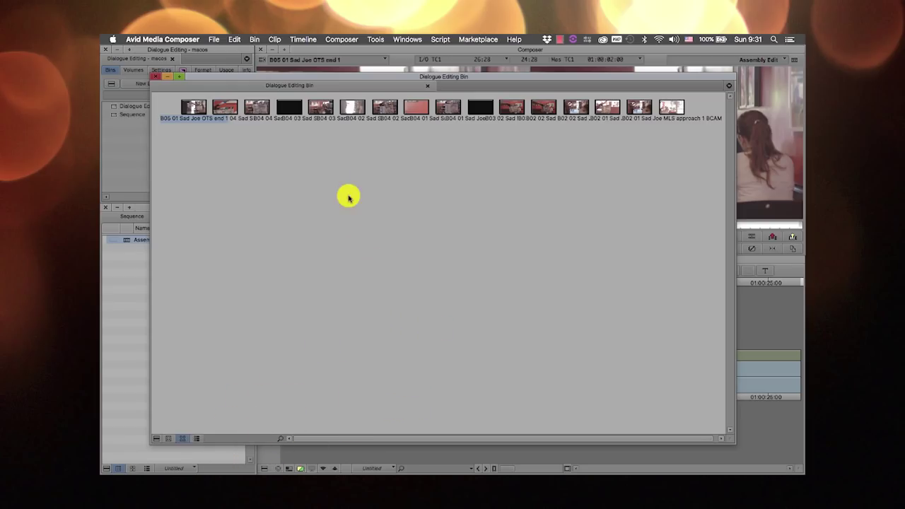
click(403, 293)
key(super+l)
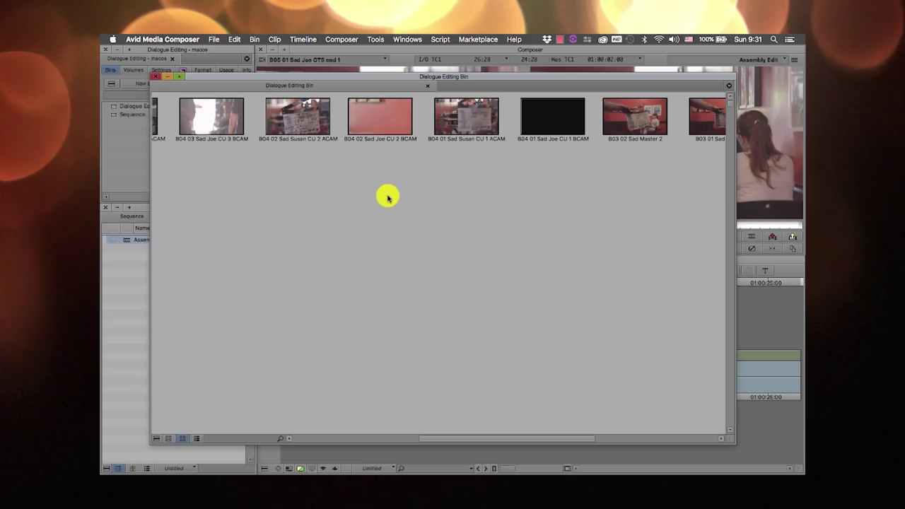
key(super+l)
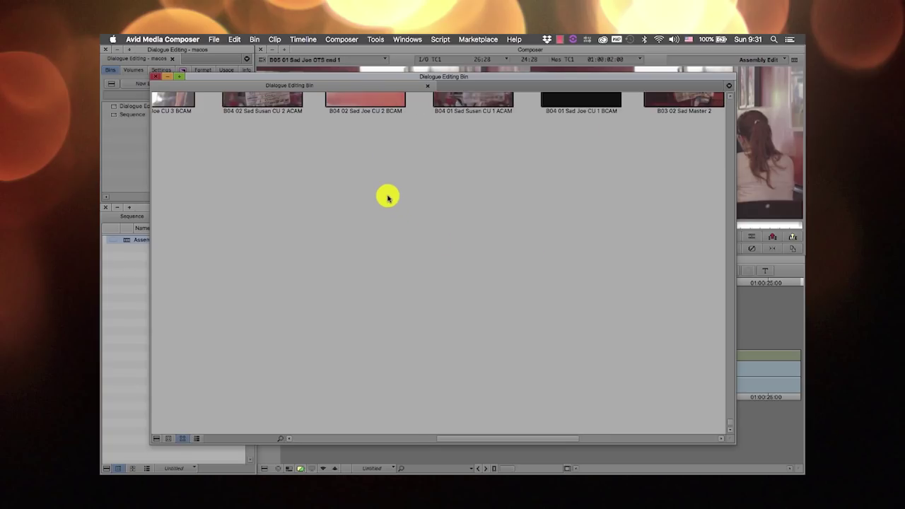
scroll(438, 179, up, 2)
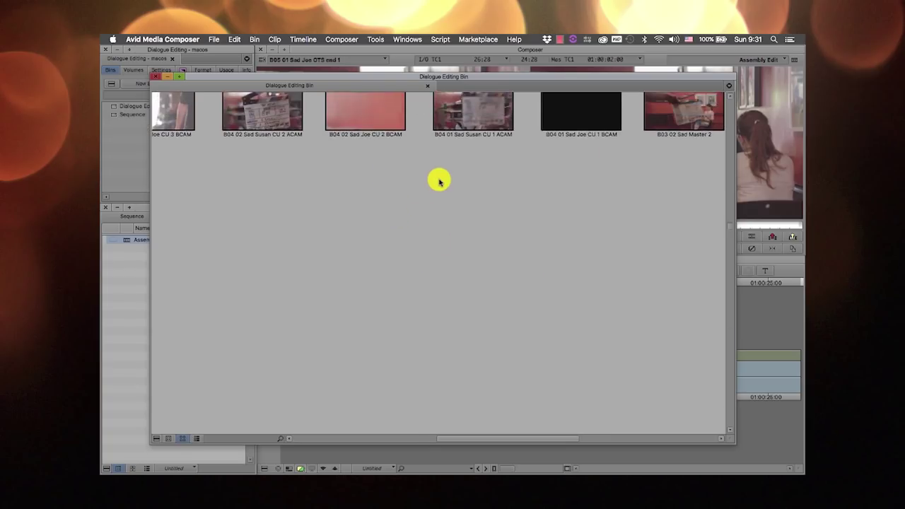
right_click(348, 215)
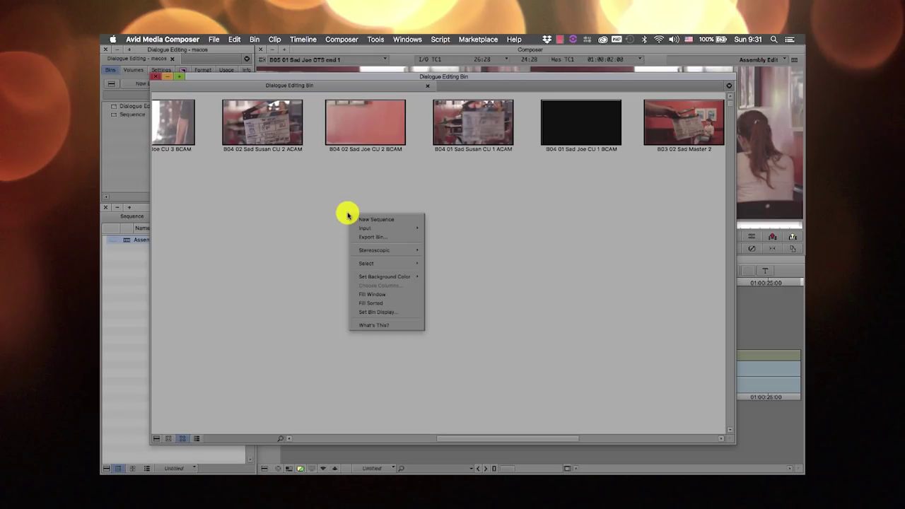
click(384, 304)
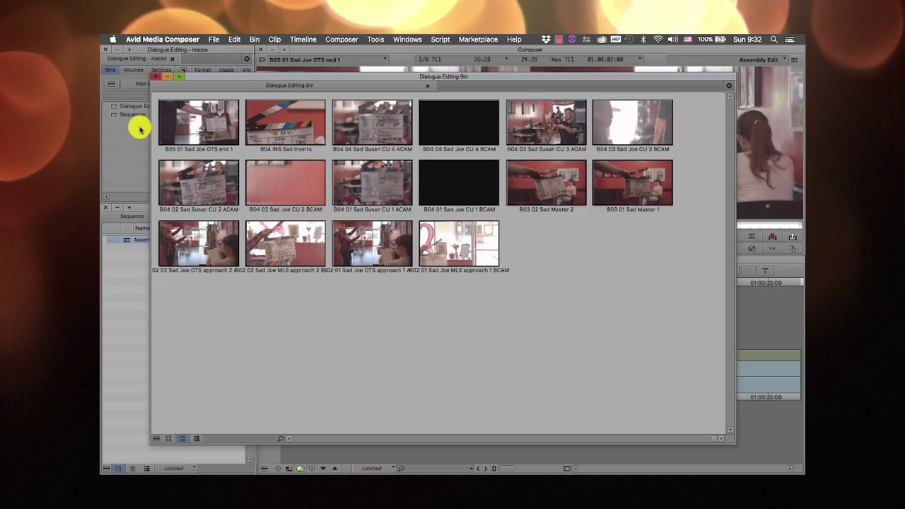
Step: Select the B05 01 Sad Joe OTS end 1 thumbnail, then view the bin in Script view with that clip's comment box
click(185, 125)
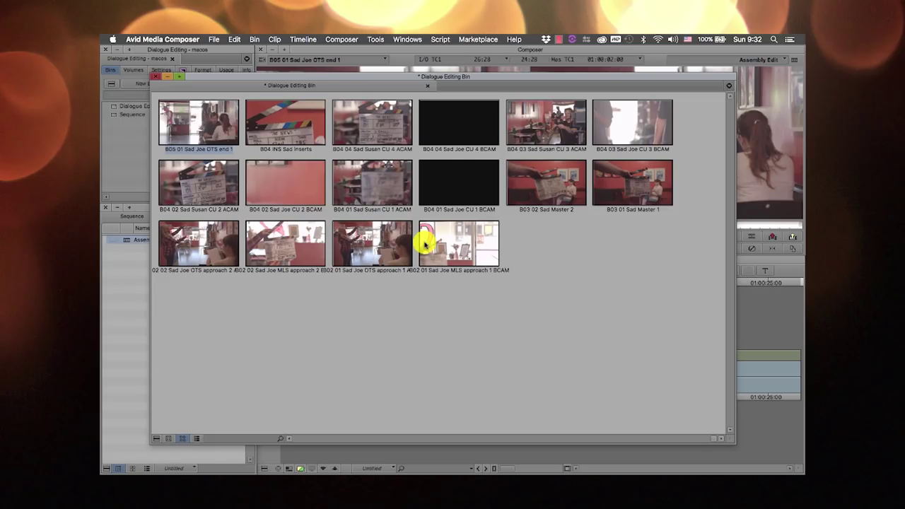
click(197, 438)
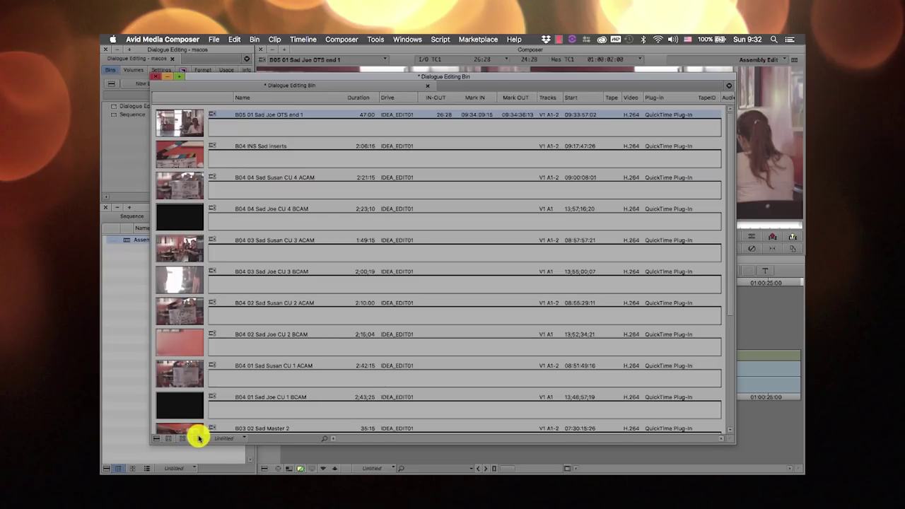
click(276, 126)
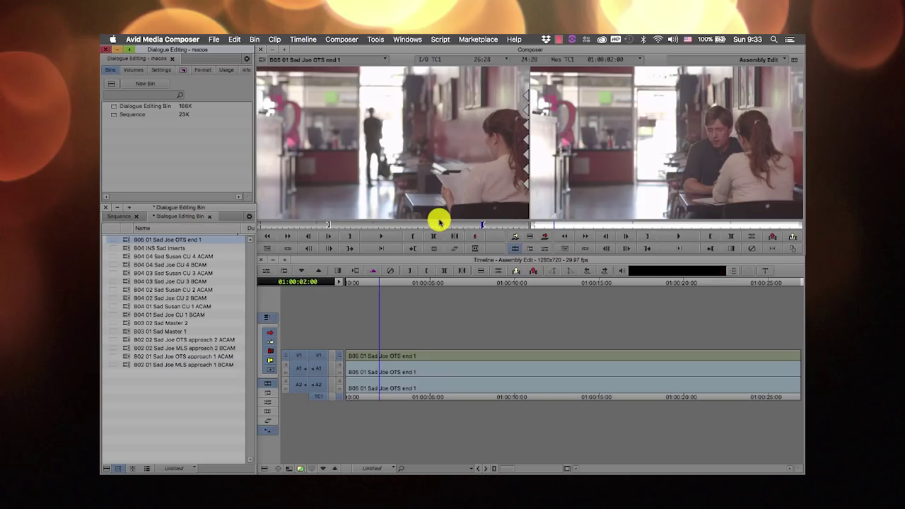
Step: Switch the project from the macos user profile to the other existing profile and inspect the Favorite Bins folder
click(157, 70)
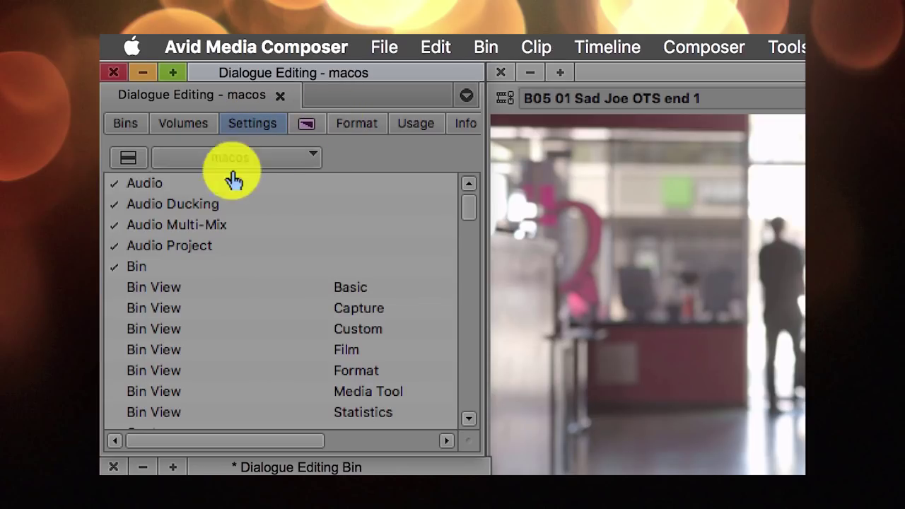
click(248, 158)
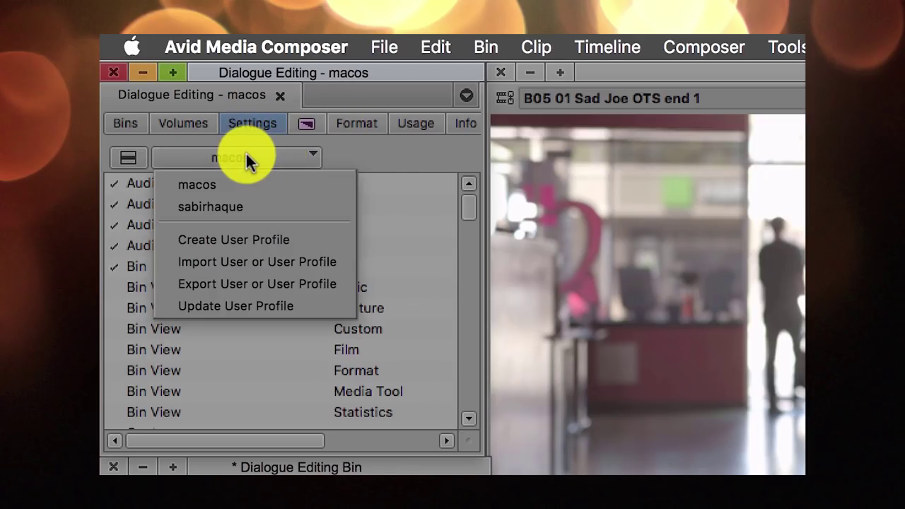
click(196, 208)
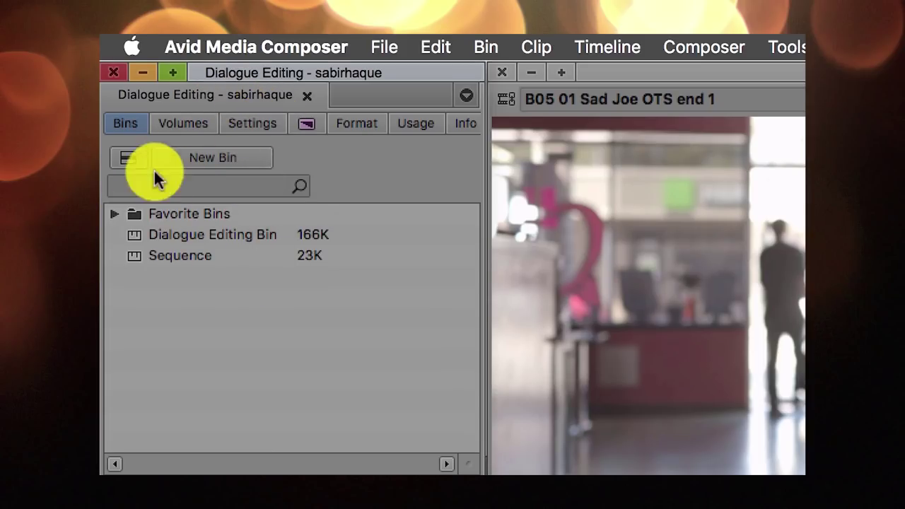
click(114, 213)
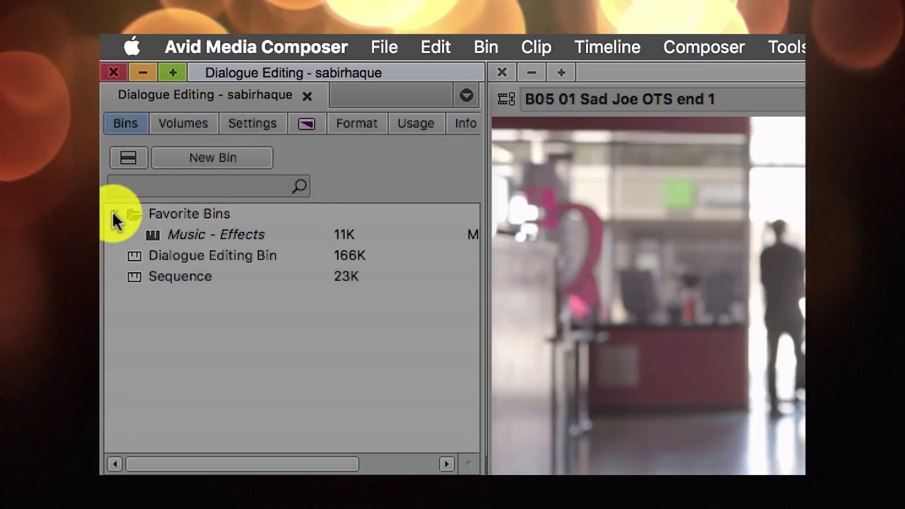
click(116, 214)
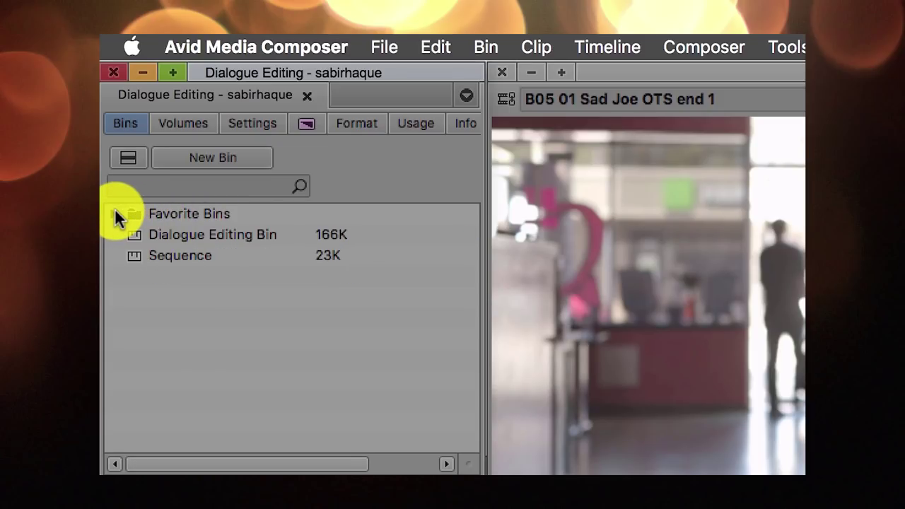
click(251, 128)
click(242, 158)
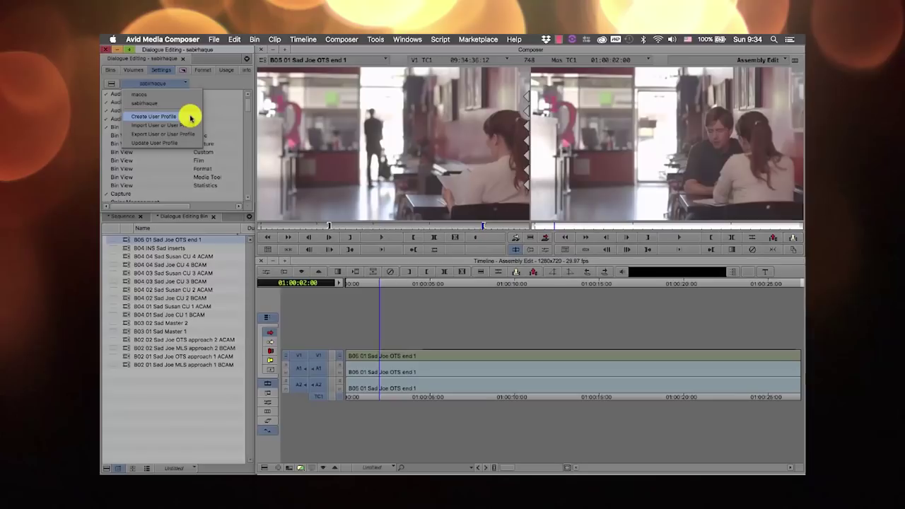
click(237, 226)
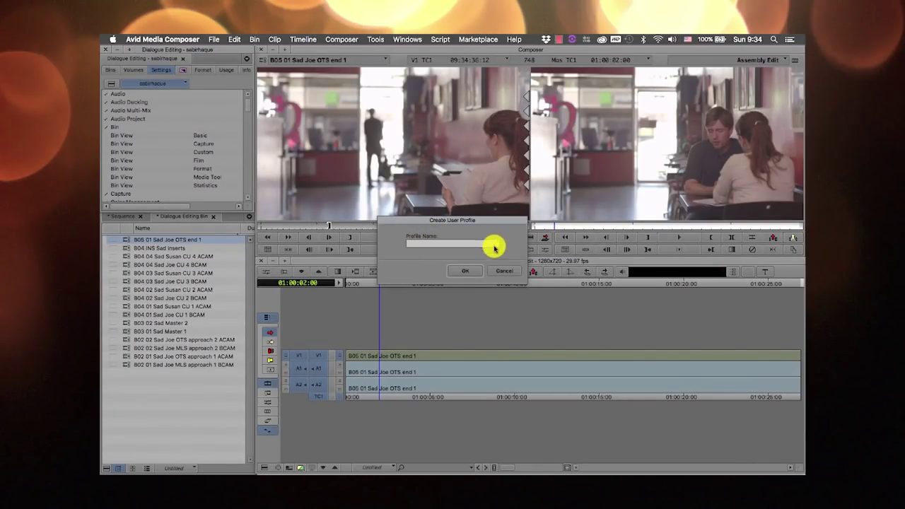
click(506, 273)
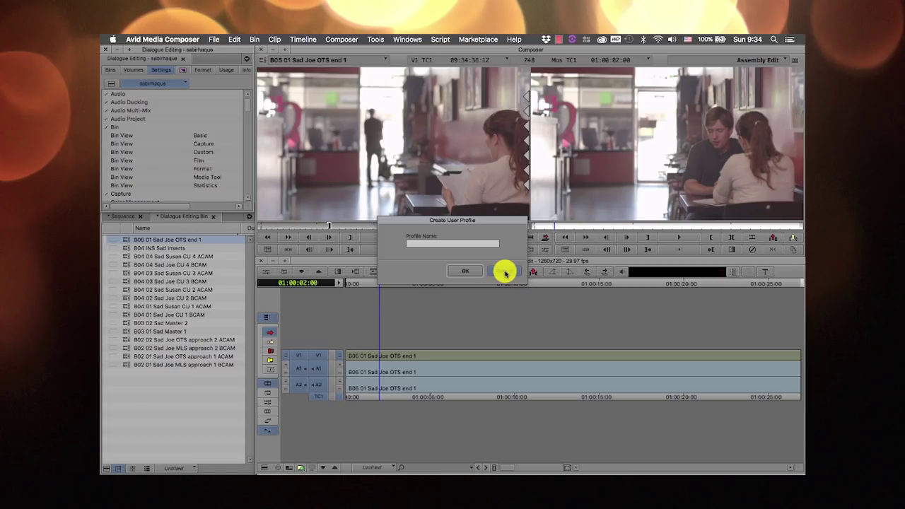
Step: Cancel creating a user profile, then lower the upper edge of the Dialogue Editing Bin window beneath the project window
click(506, 272)
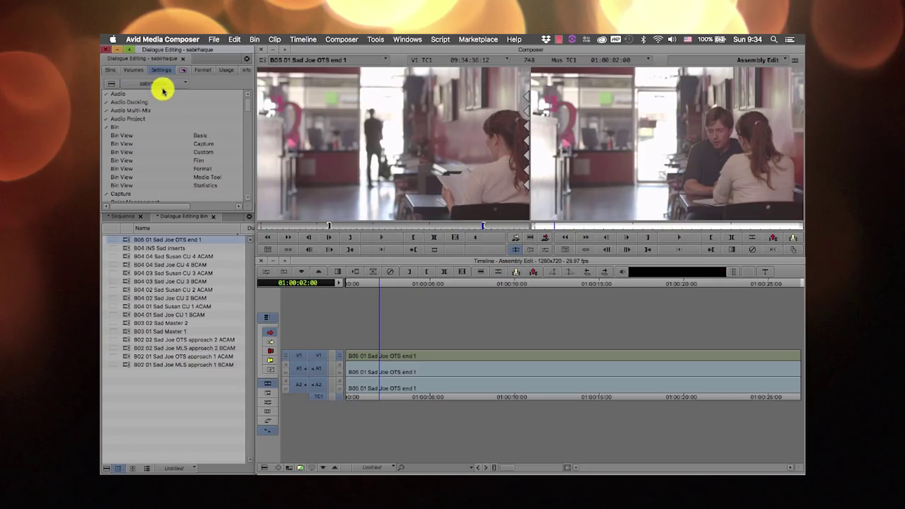
click(160, 256)
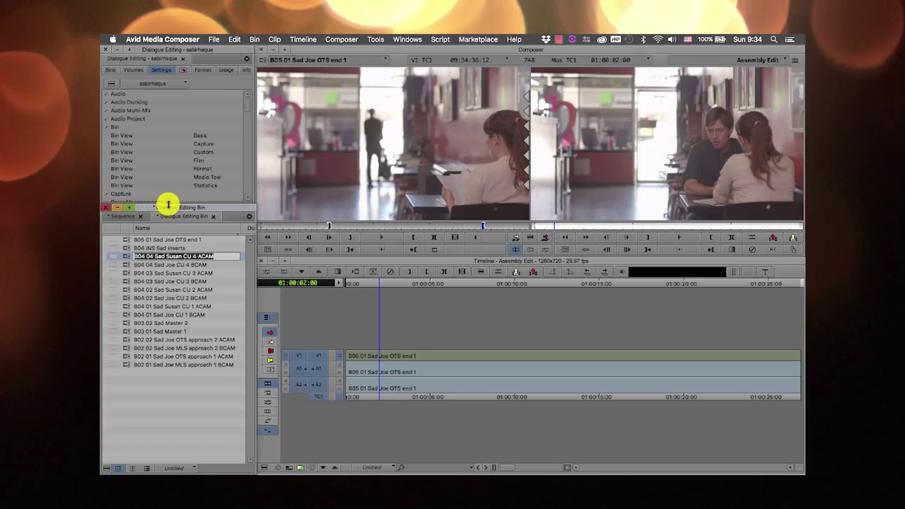
mouse_move(169, 204)
mouse_down()
mouse_move(163, 228)
mouse_move(167, 214)
mouse_up()
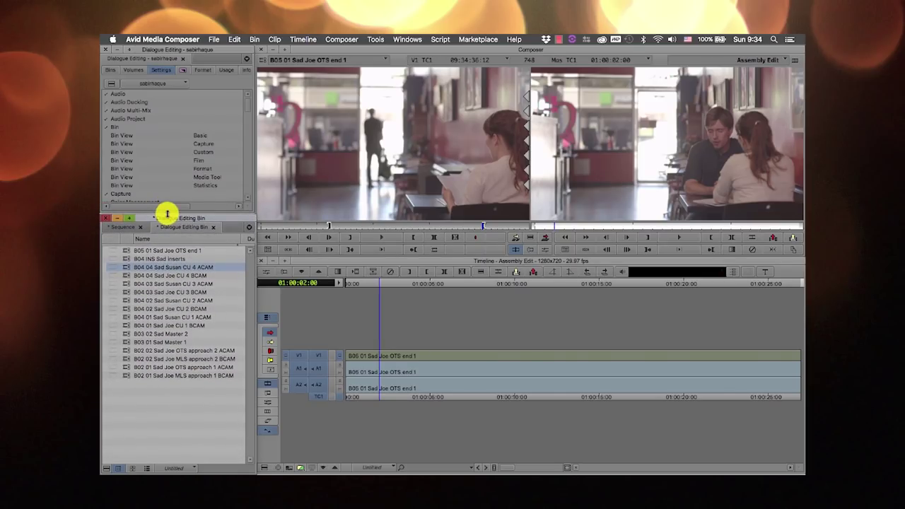
Step: Open the Audio Tool and move it away from the project window, over the timeline
click(395, 42)
mouse_move(376, 39)
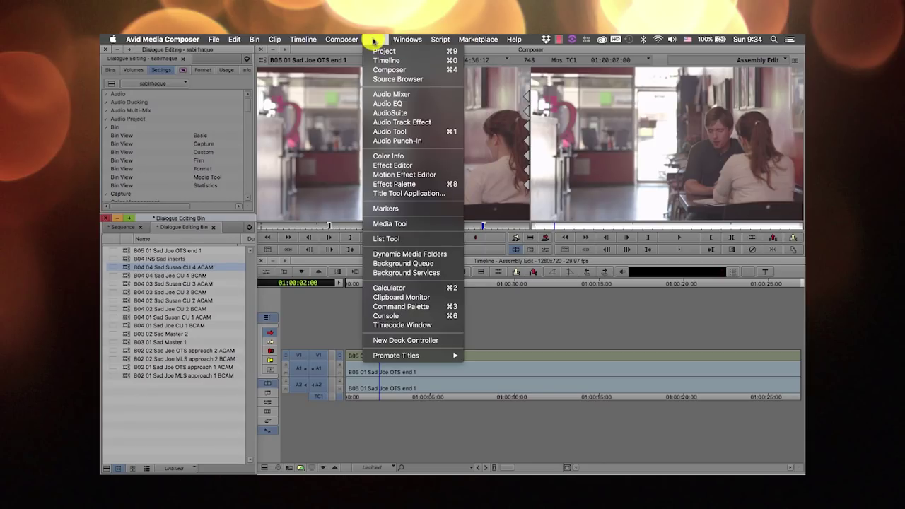
click(388, 131)
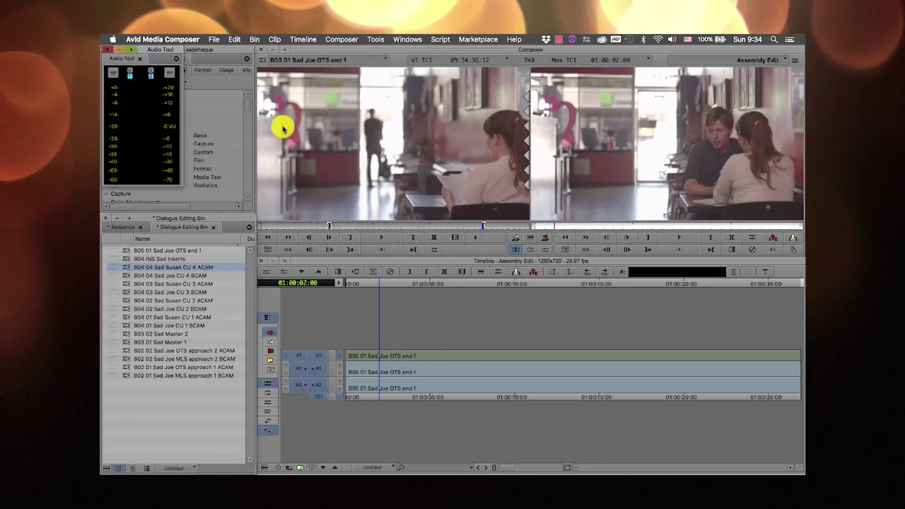
drag(153, 52, 437, 267)
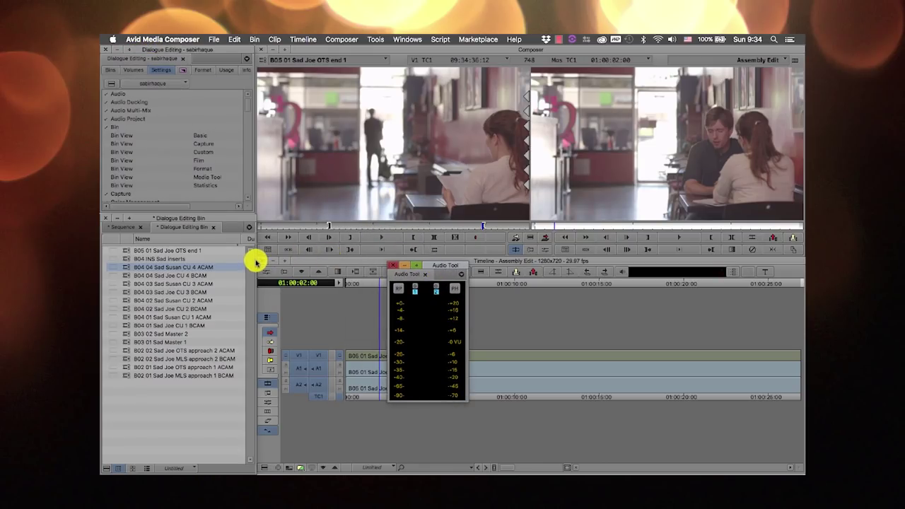
Step: Shrink the Composer window and fit a narrower, taller Audio Tool into the gap between it and the project window
click(267, 117)
drag(255, 256, 281, 239)
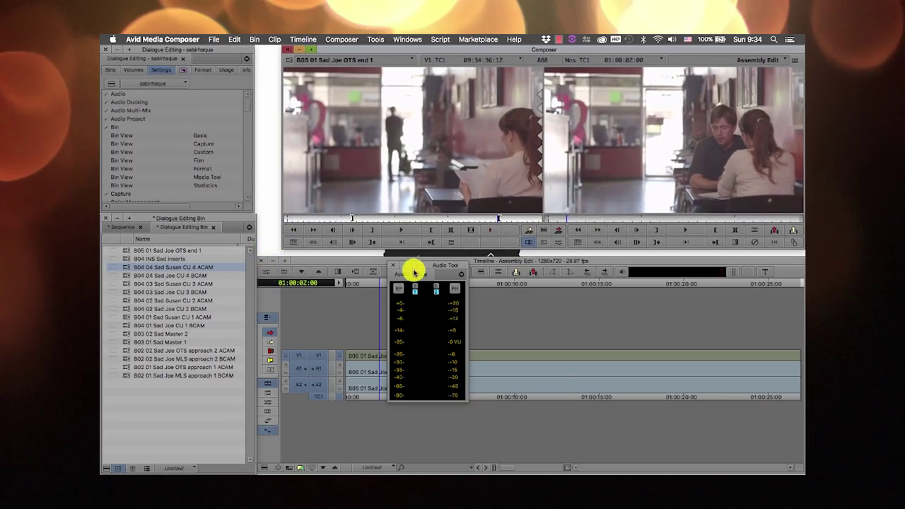
drag(429, 263, 298, 44)
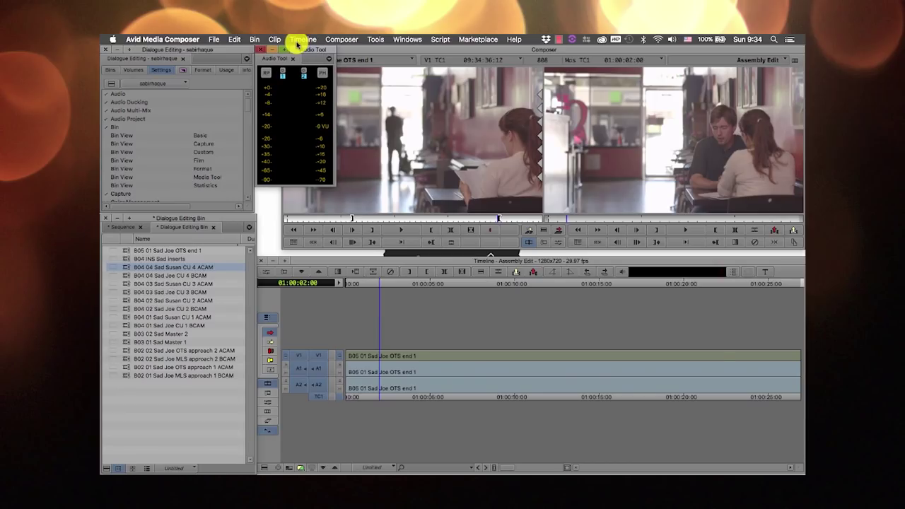
drag(338, 73, 298, 73)
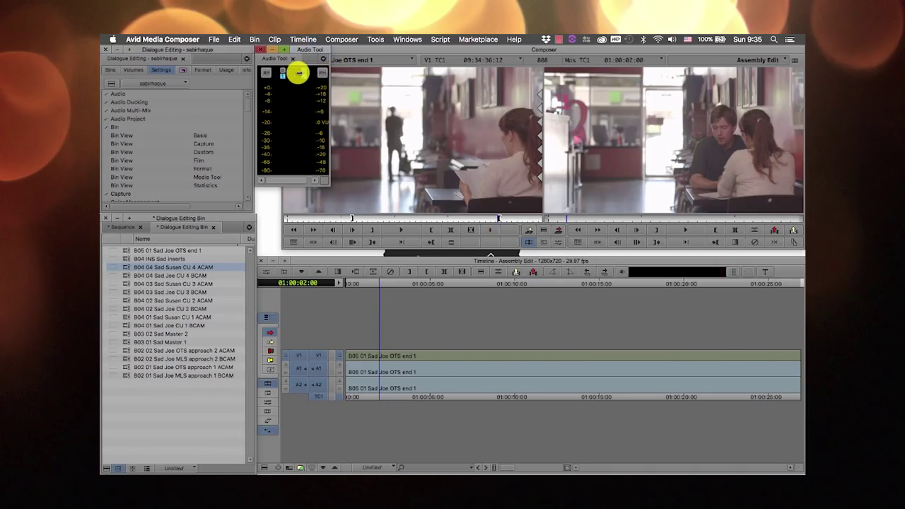
drag(327, 184, 330, 224)
click(377, 61)
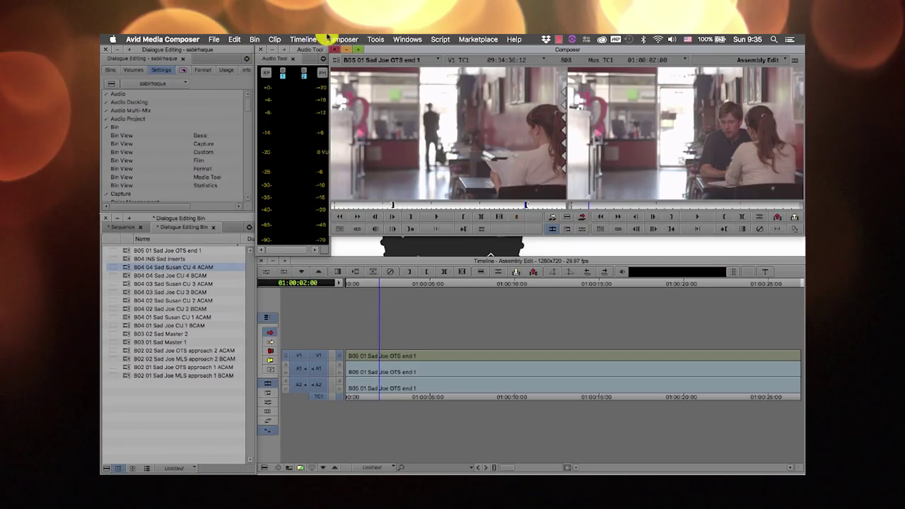
Step: Save the current window layout as a new workspace named AudioTool Basic
click(405, 38)
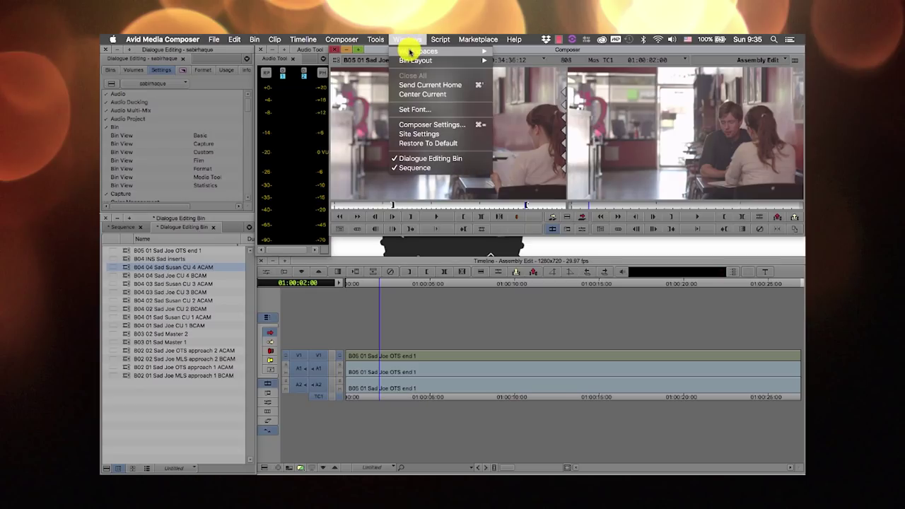
mouse_move(411, 52)
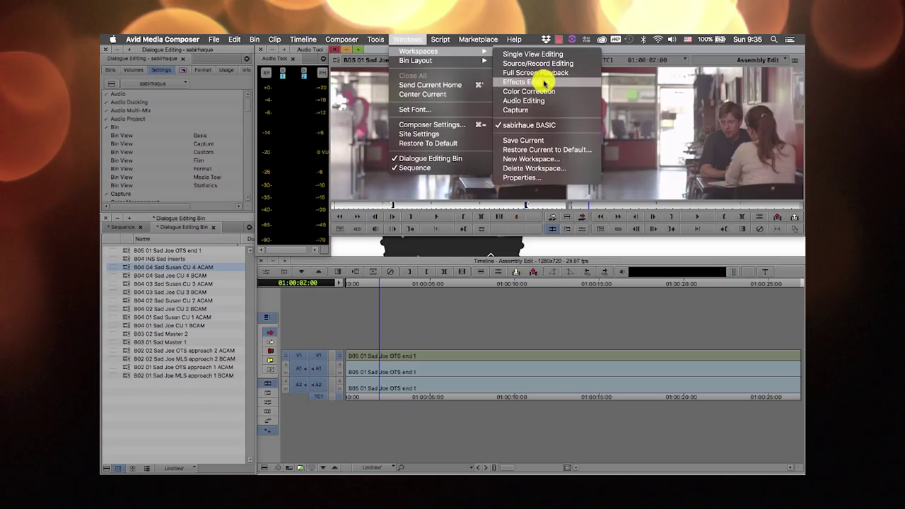
click(526, 160)
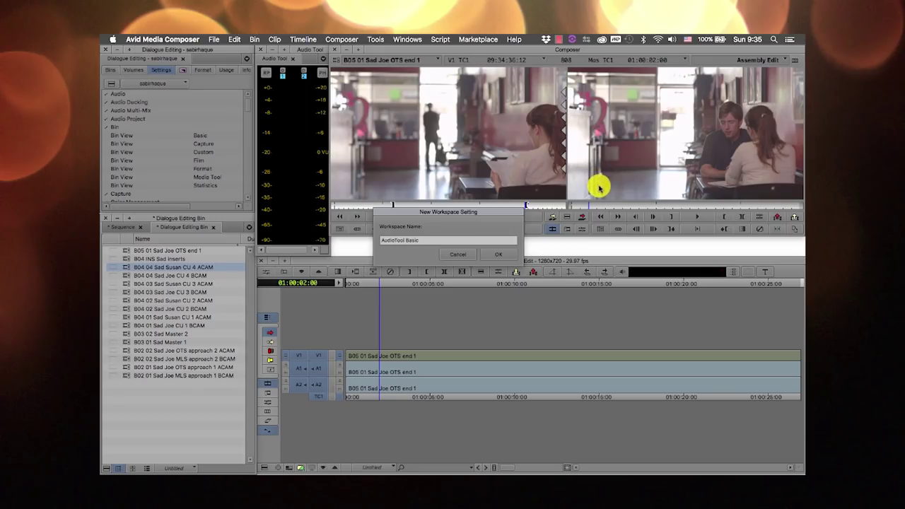
click(494, 256)
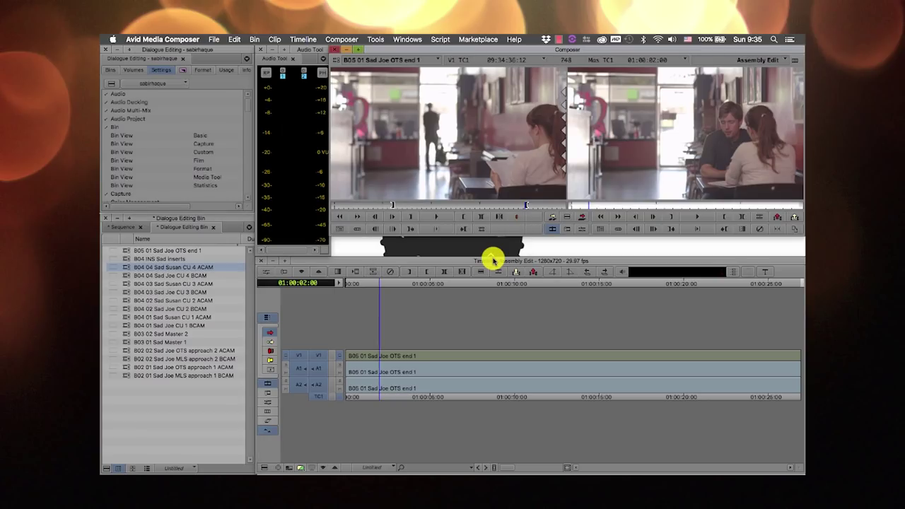
Step: Switch to the Source/Record Editing workspace, then recall the AudioTool Basic workspace
click(406, 39)
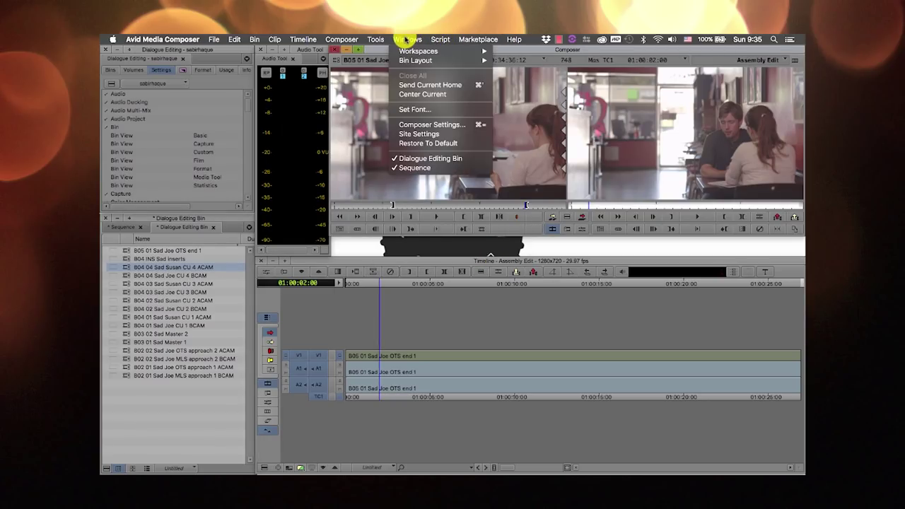
mouse_move(418, 51)
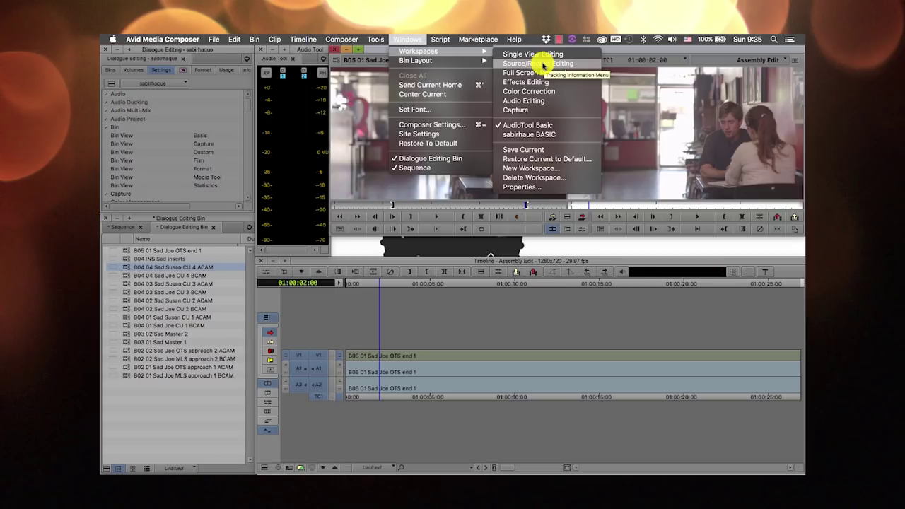
click(542, 64)
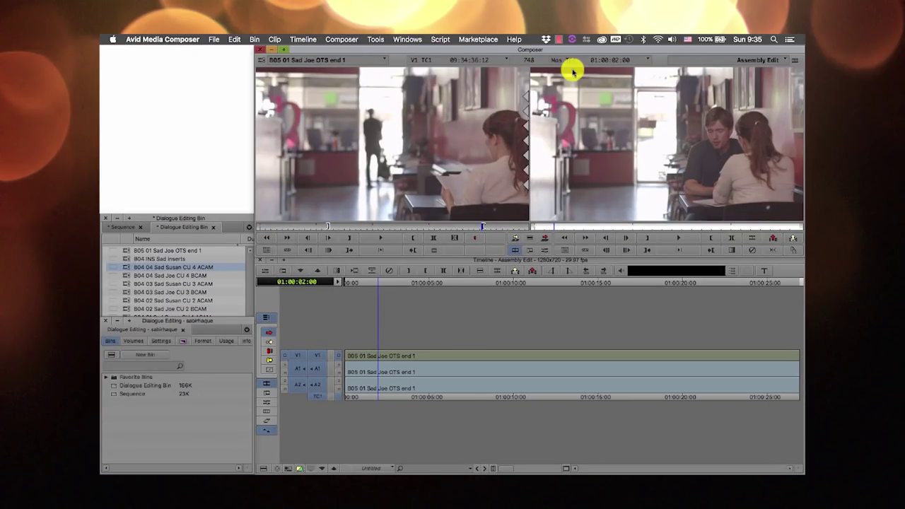
click(410, 40)
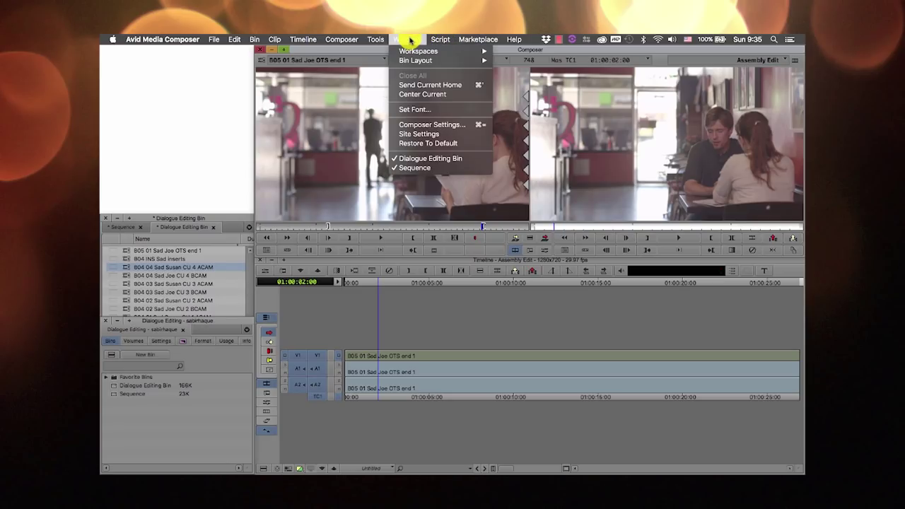
mouse_move(411, 49)
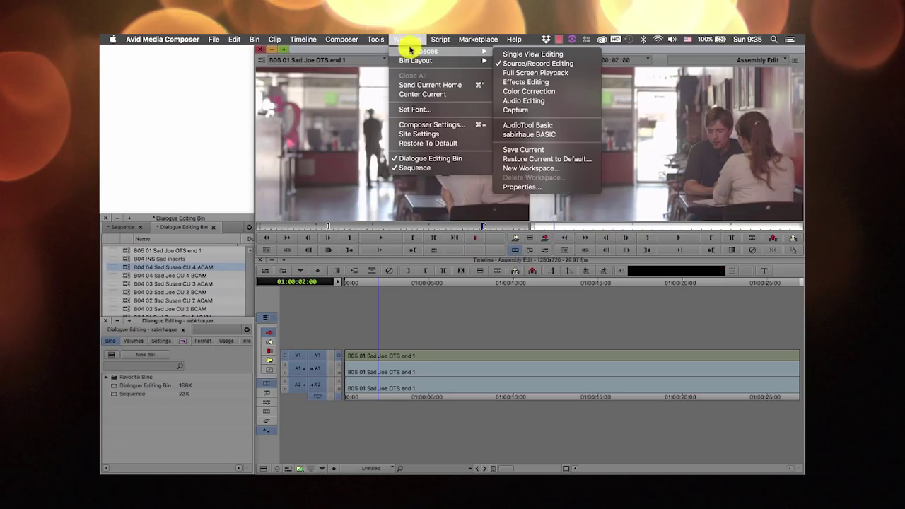
click(557, 126)
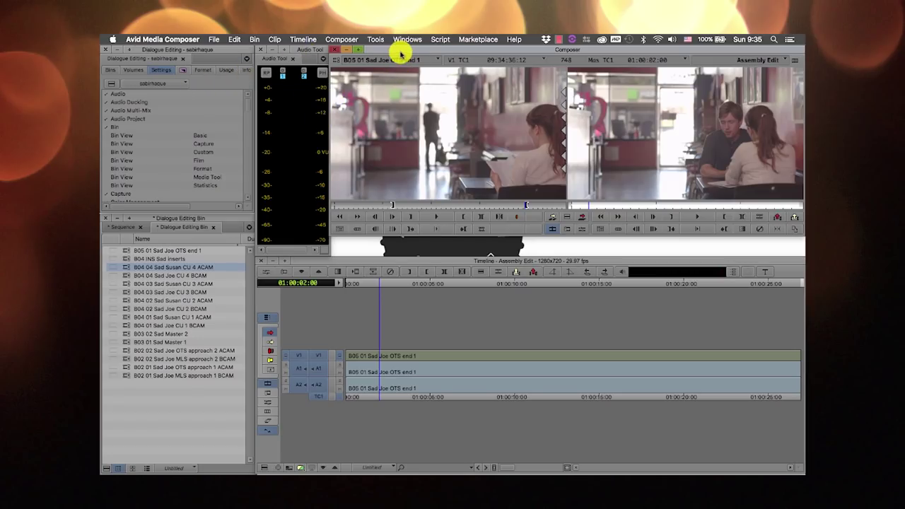
Step: Move the Dialogue Editing Bin over the Composer and timeline, enlarge it to fit its columns, and show it in Frame view
click(202, 221)
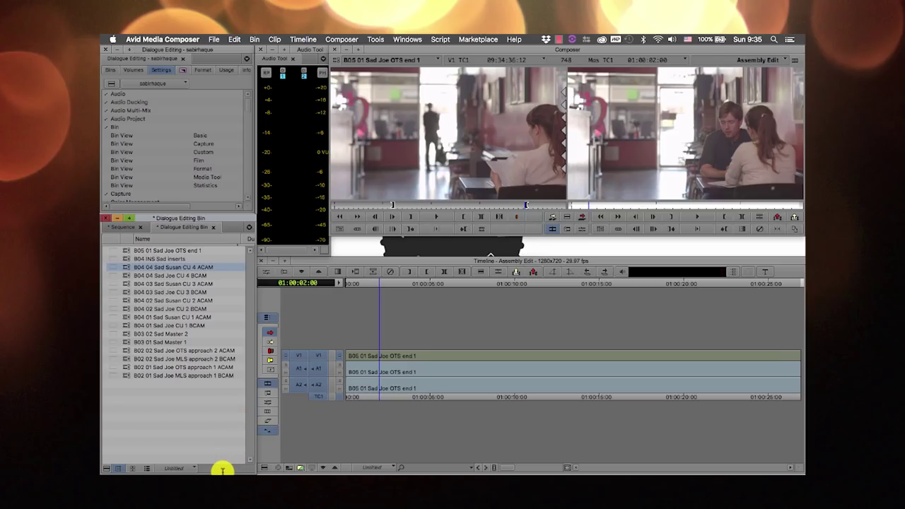
drag(225, 220, 279, 143)
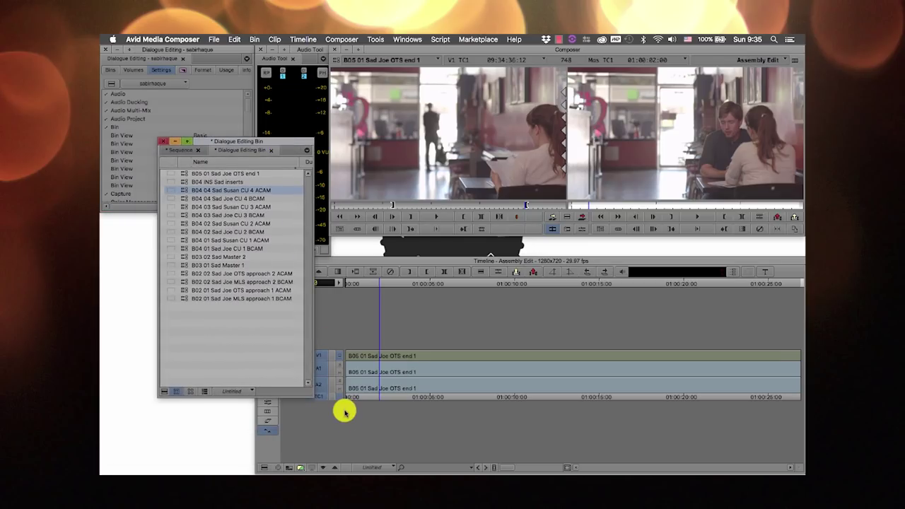
drag(314, 395, 663, 433)
drag(481, 141, 576, 98)
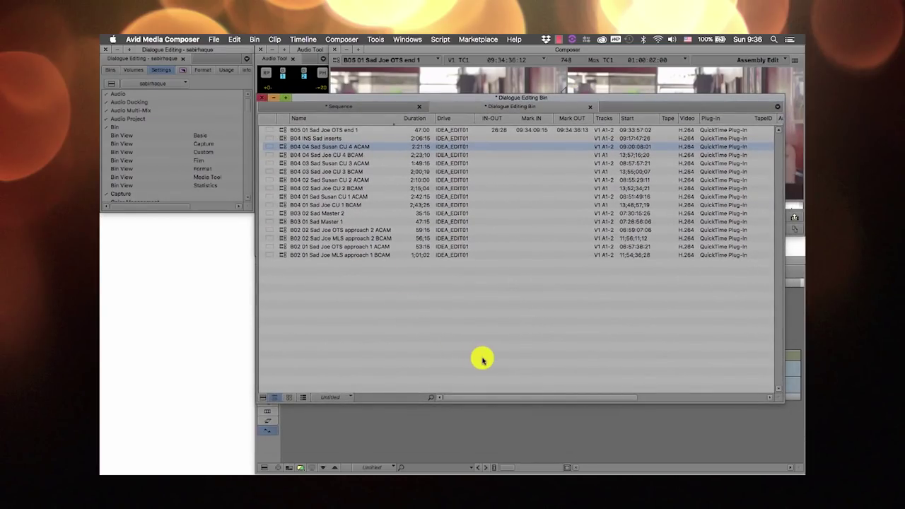
click(288, 398)
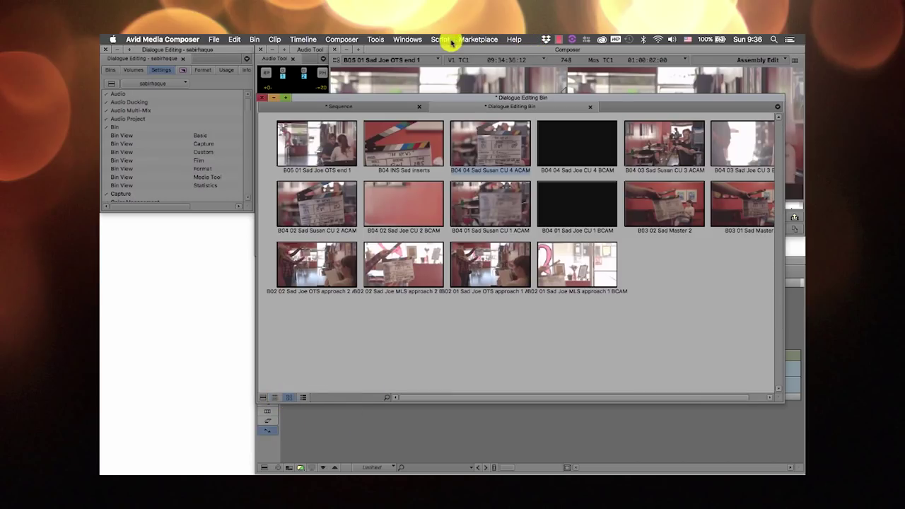
Step: Save the current layout to the AudioTool Basic workspace
click(413, 42)
mouse_move(405, 49)
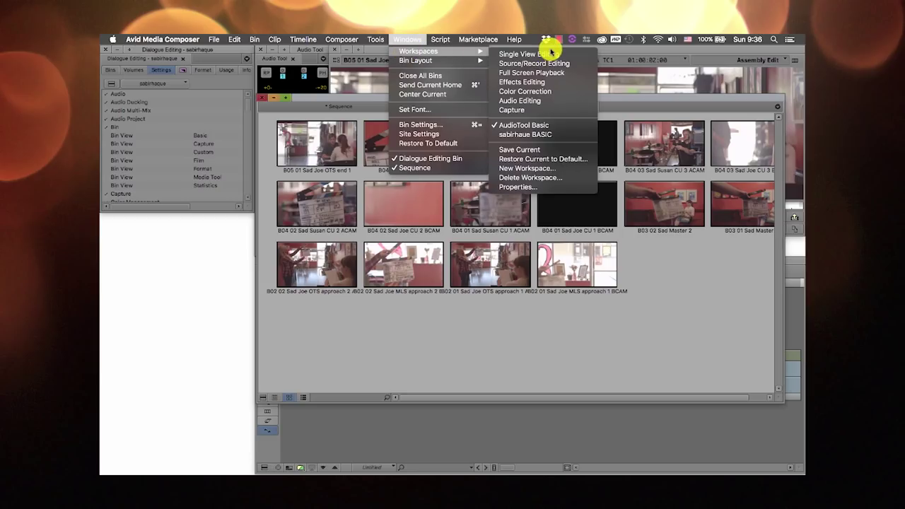
click(547, 150)
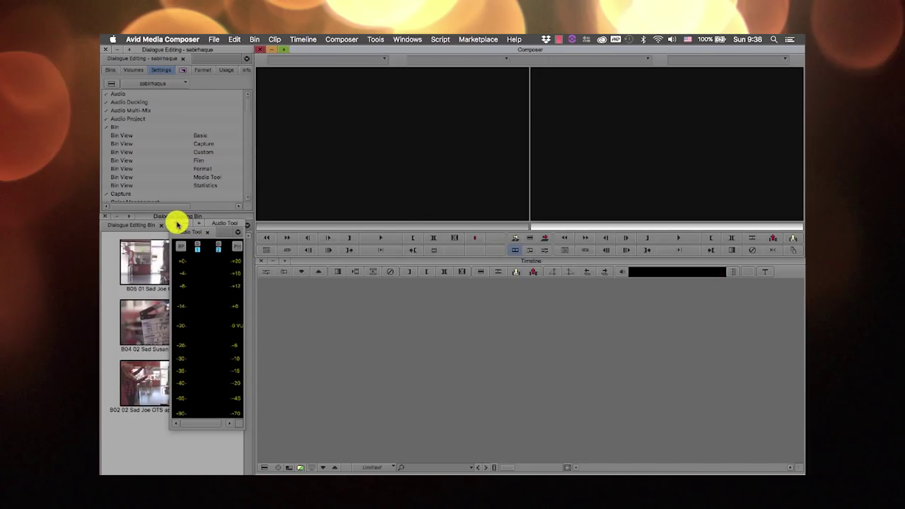
Step: Close the Audio Tool and make the Dialogue Editing Bin the active window
click(175, 224)
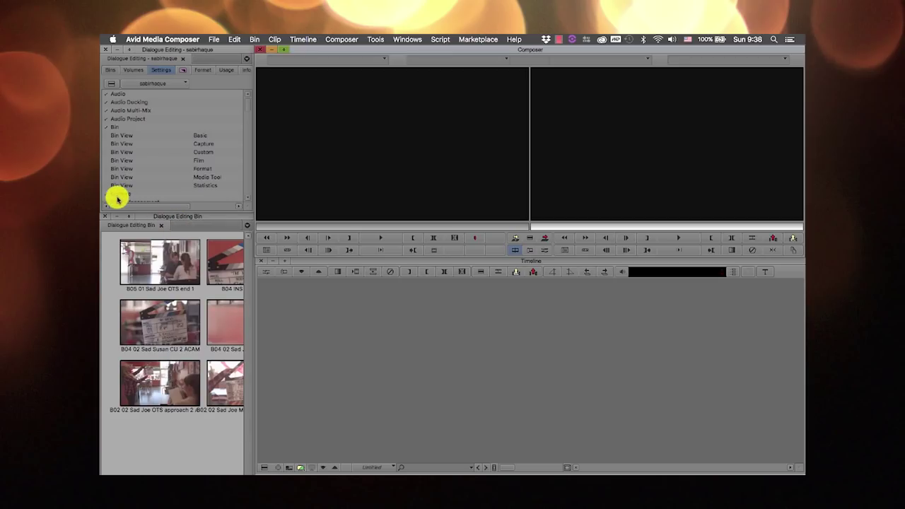
click(175, 217)
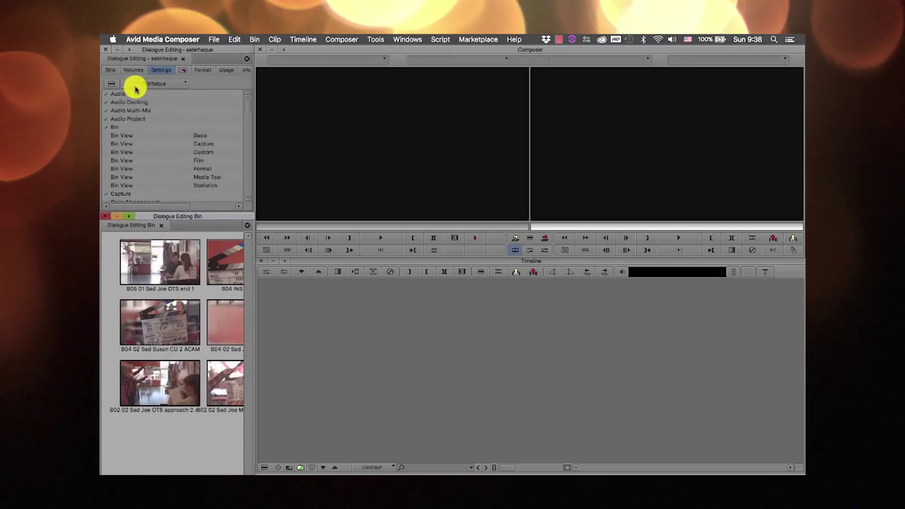
Step: Open the Sequence bin from the project's bin list, shrink its window and dock it as a tab beside the Dialogue Editing Bin
click(112, 70)
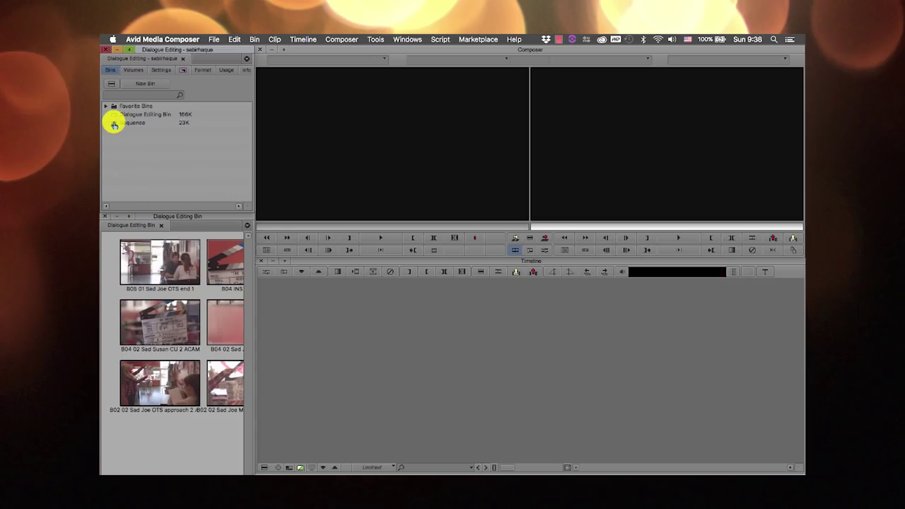
double_click(114, 124)
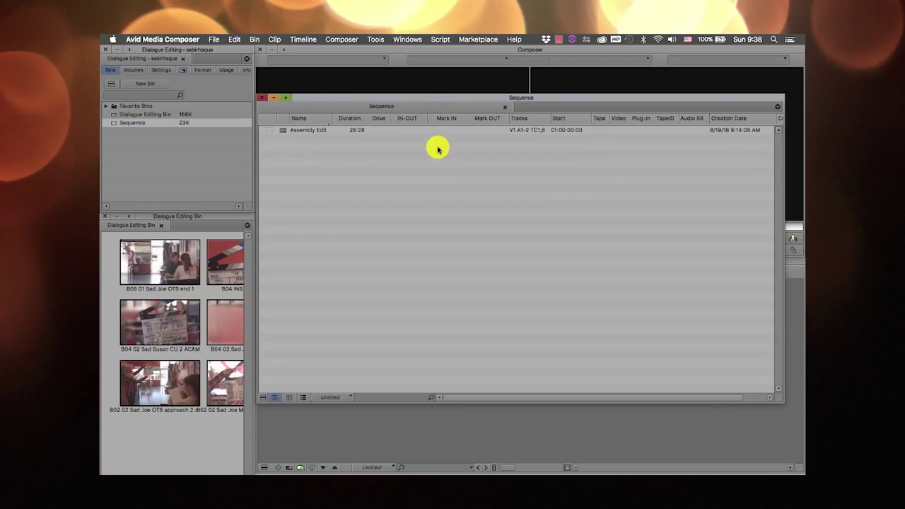
drag(784, 402, 439, 287)
drag(295, 106, 136, 241)
Step: Alternate between the docked Dialogue Editing Bin and Sequence bin, ending on the Sequence bin
click(136, 225)
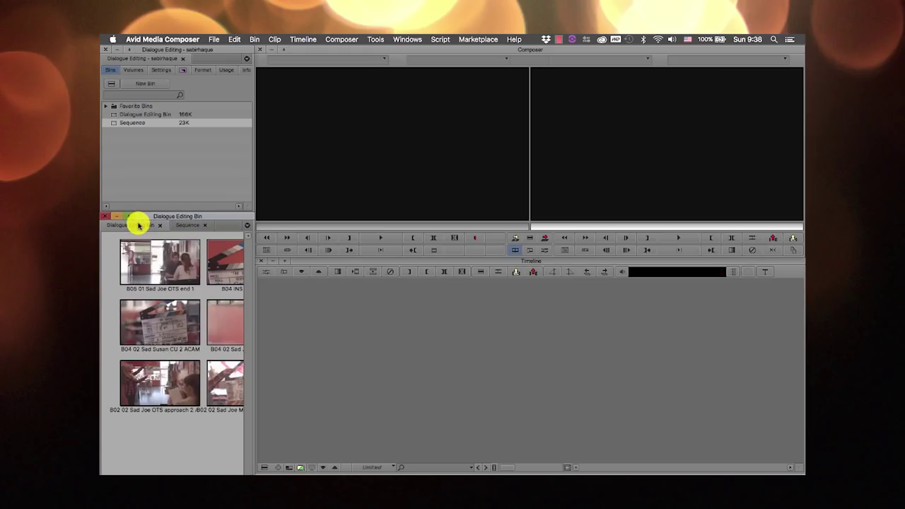
click(198, 221)
click(132, 224)
click(185, 224)
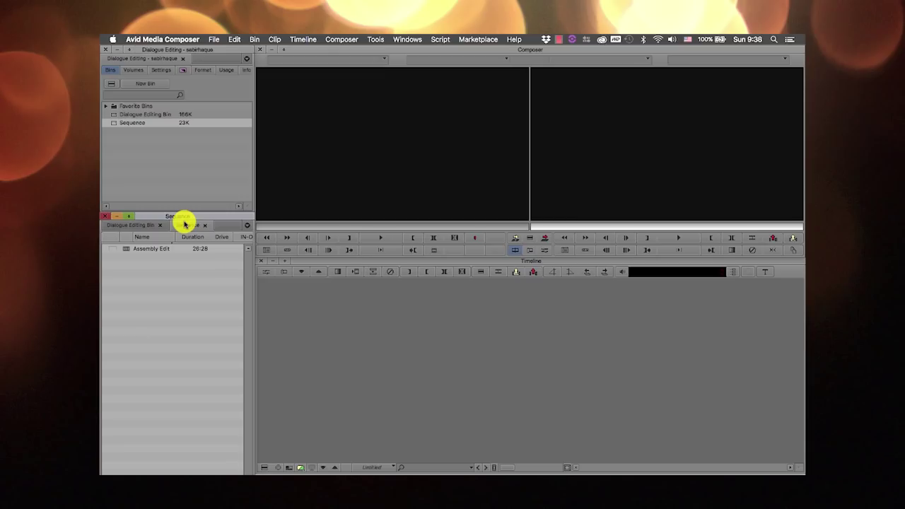
Step: Show the Dialogue Editing Bin through the docked window's bin list and return to the Sequence bin the same way
click(249, 227)
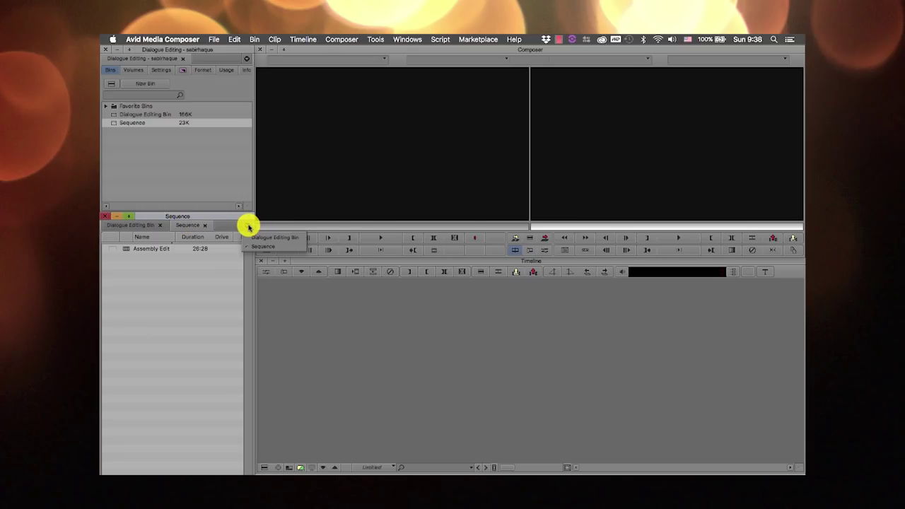
click(277, 238)
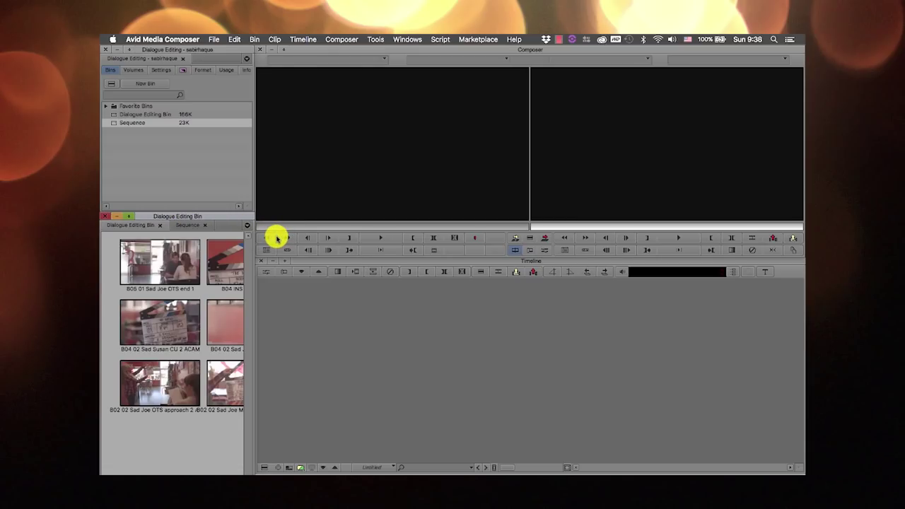
click(246, 225)
click(246, 226)
click(247, 226)
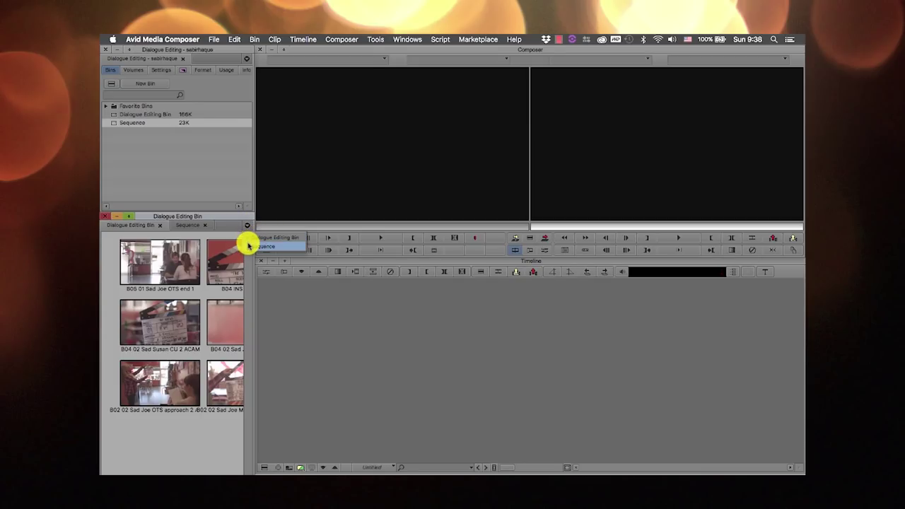
click(255, 245)
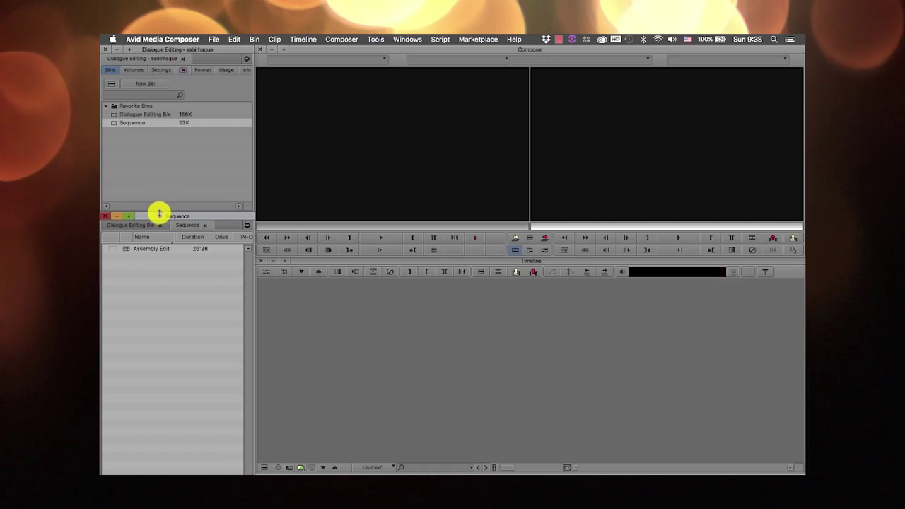
Step: Shorten the docked bin window from its upper edge and extend the project window down to meet it
drag(160, 212, 158, 277)
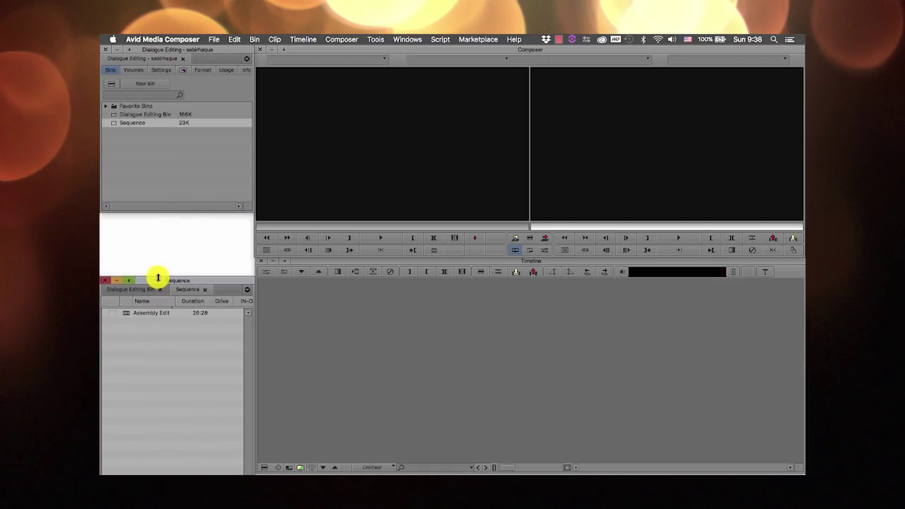
drag(162, 214, 162, 278)
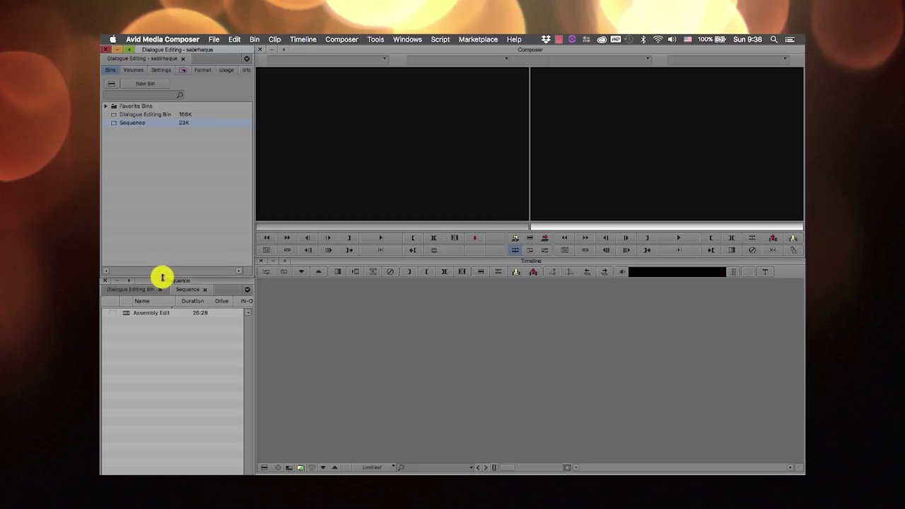
Step: Display the project's settings list and enlarge the project window until the setting names and types show in full
click(159, 71)
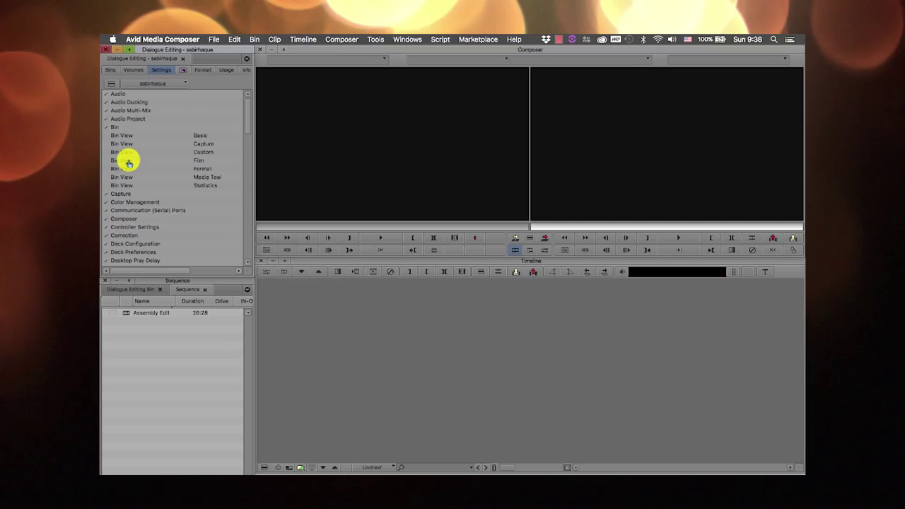
scroll(121, 217, down, 10)
scroll(121, 220, up, 10)
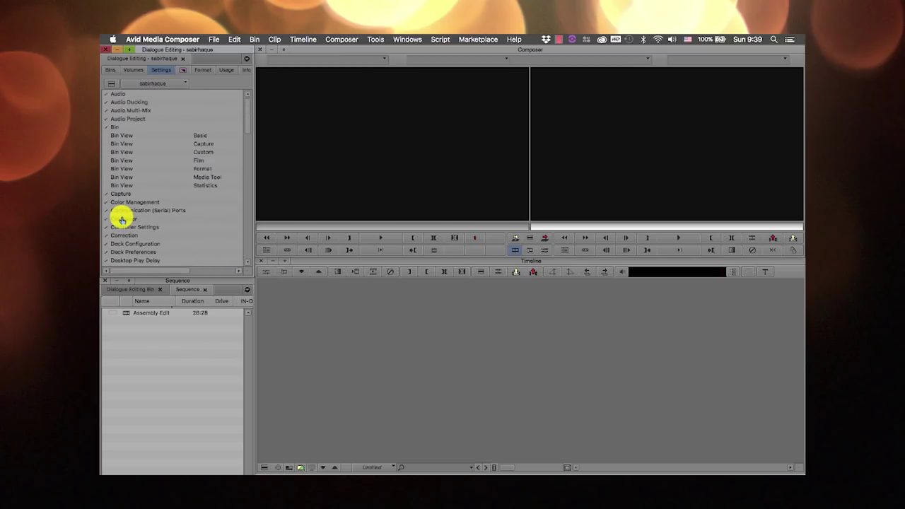
scroll(121, 219, down, 10)
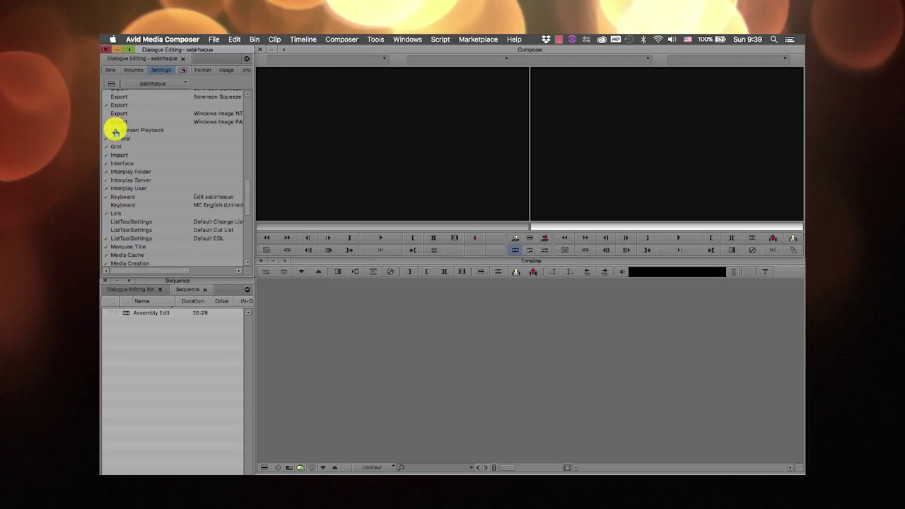
drag(252, 277, 717, 396)
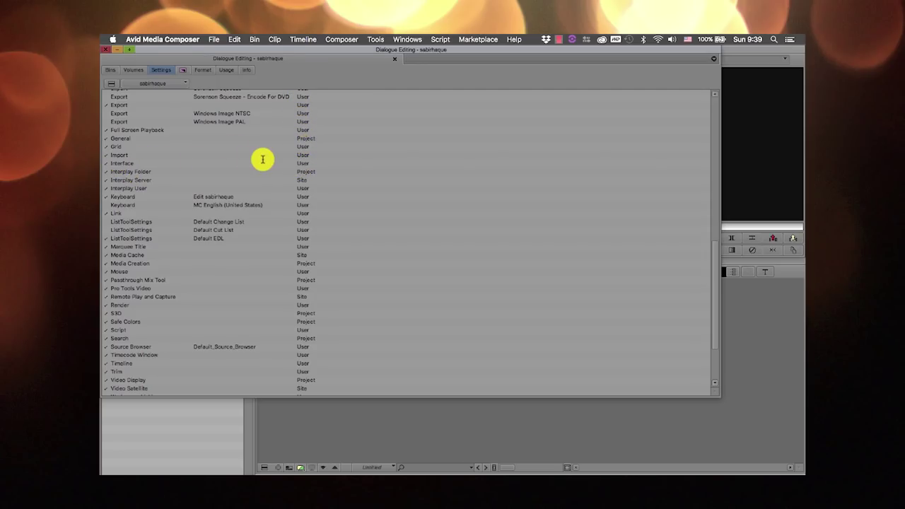
Step: Duplicate the Interface setting and name one of the two with the profile owner's first name followed by "Default Look"
right_click(125, 164)
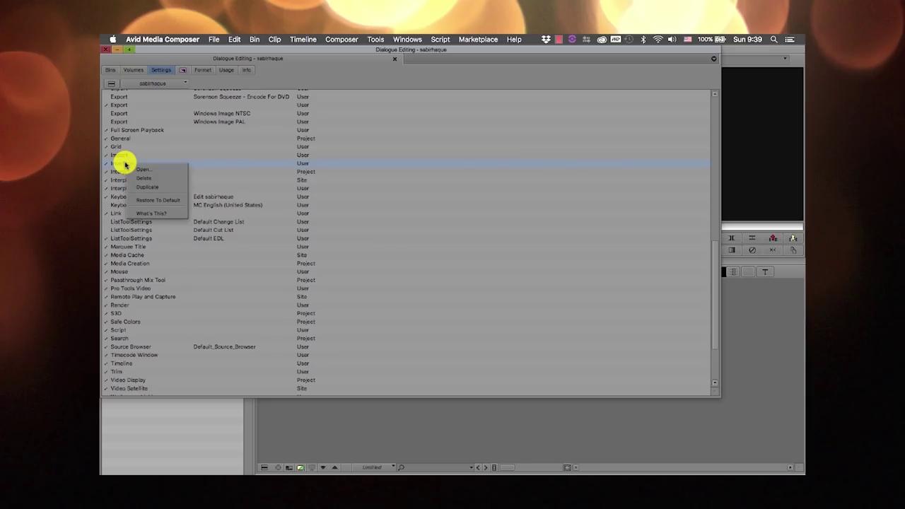
click(144, 185)
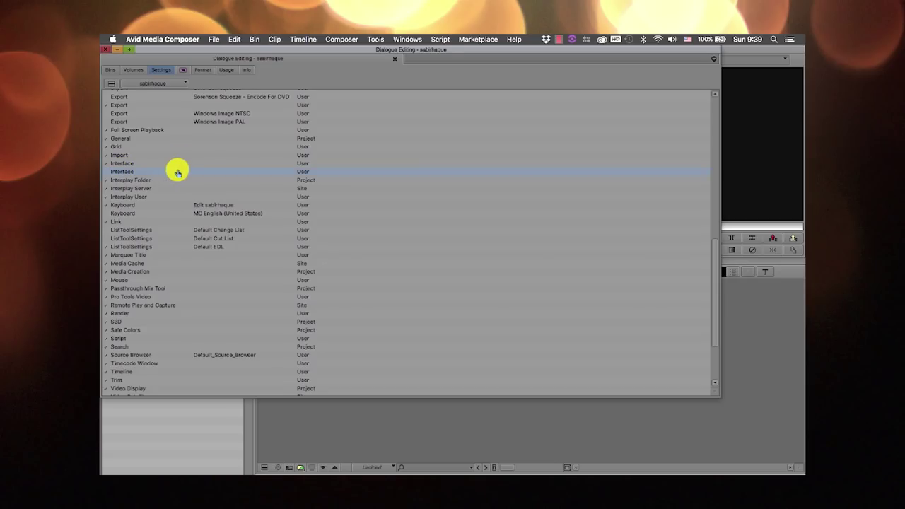
click(206, 171)
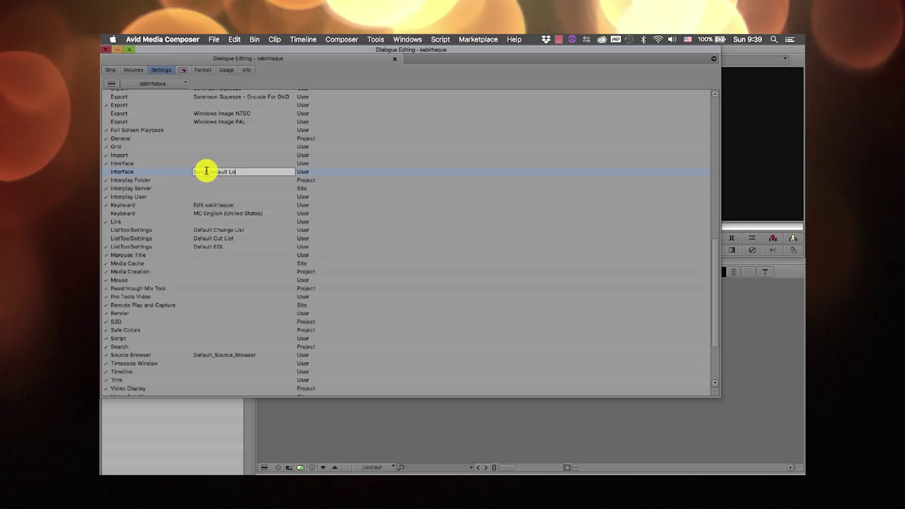
Step: Open the unnamed Interface setting, lower the interface brightness to its darkest level and choose the orange highlight color
double_click(116, 172)
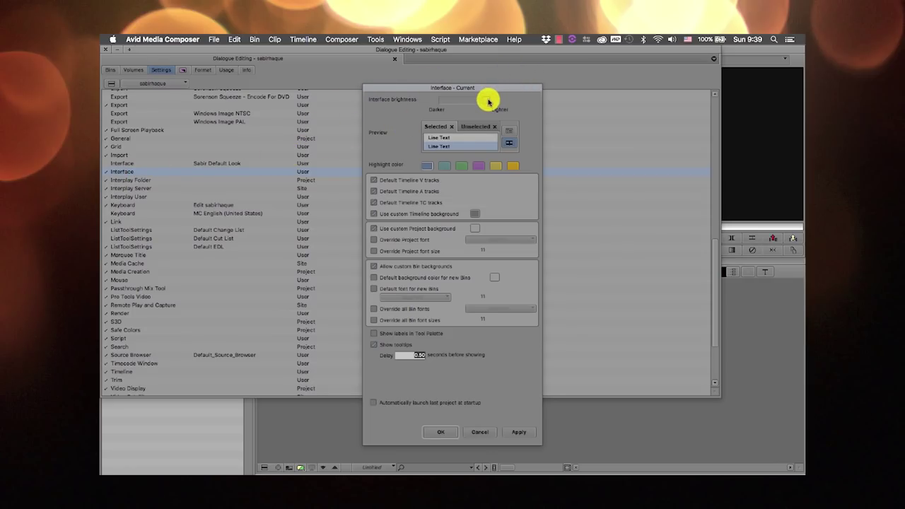
drag(487, 102, 446, 103)
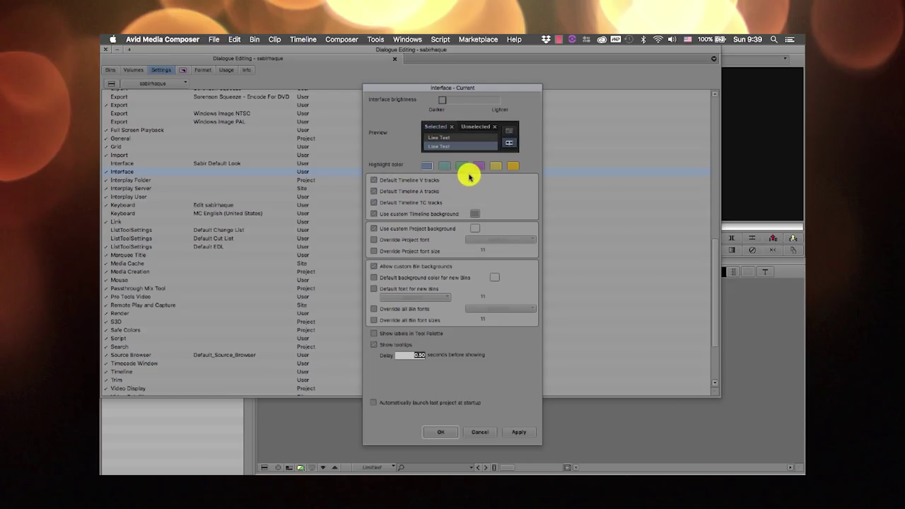
click(513, 167)
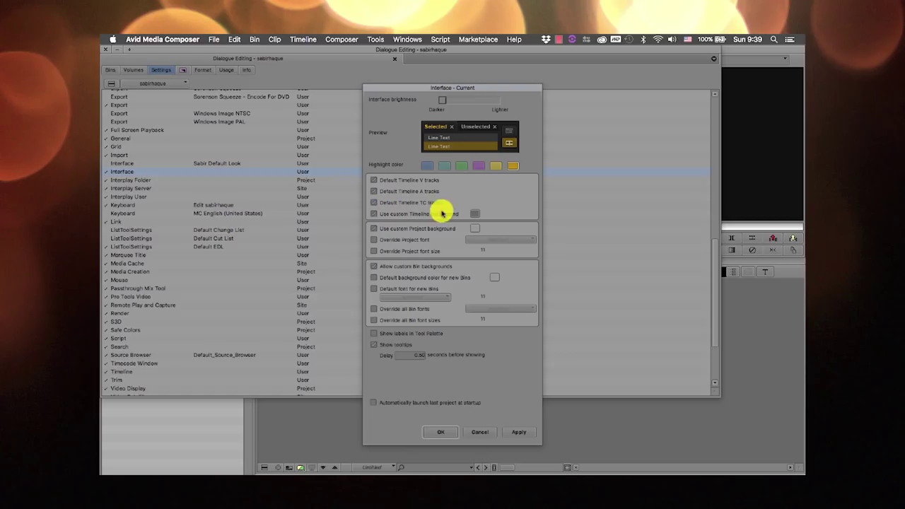
Step: Choose a darker grey Timeline background and a grey Project background, enable labels in the Tool Palette and apply the interface settings
click(476, 214)
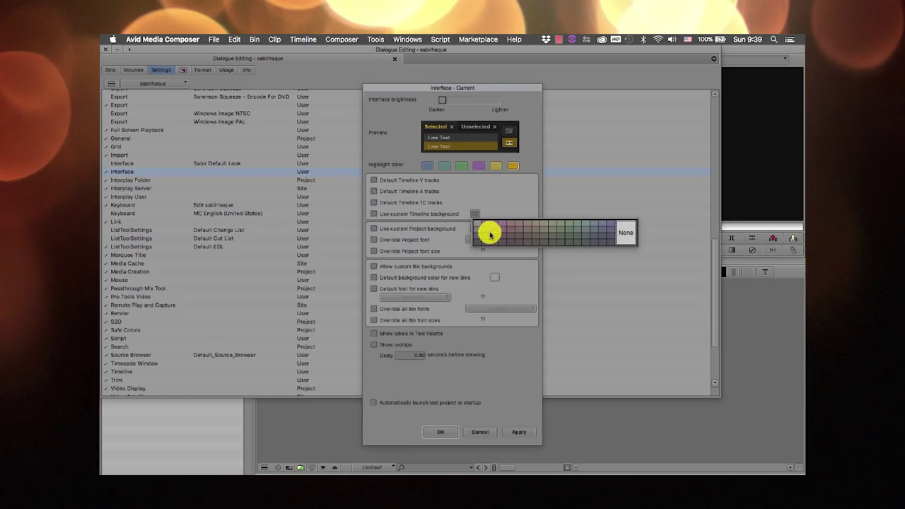
click(477, 242)
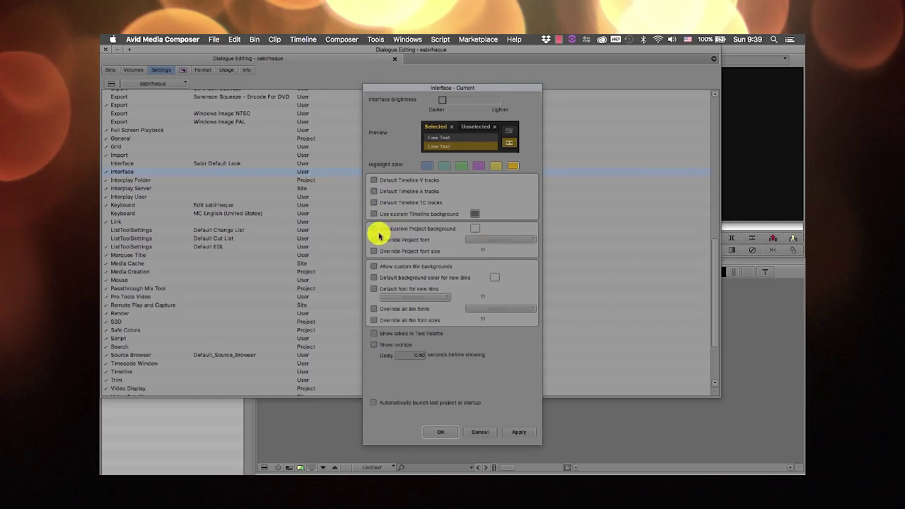
click(475, 229)
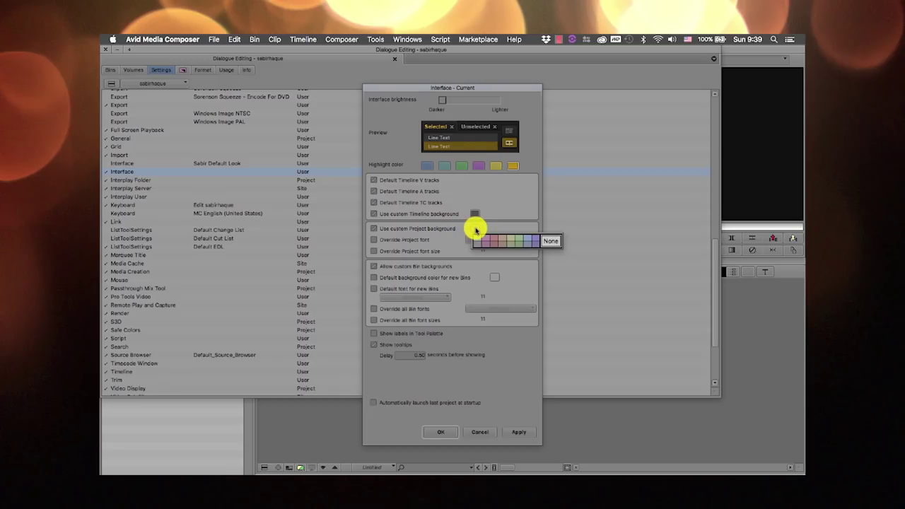
click(478, 240)
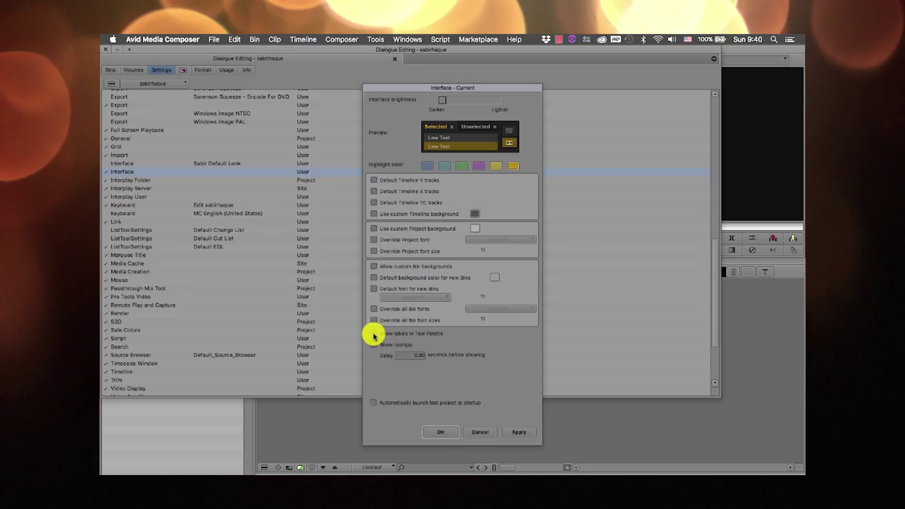
click(519, 432)
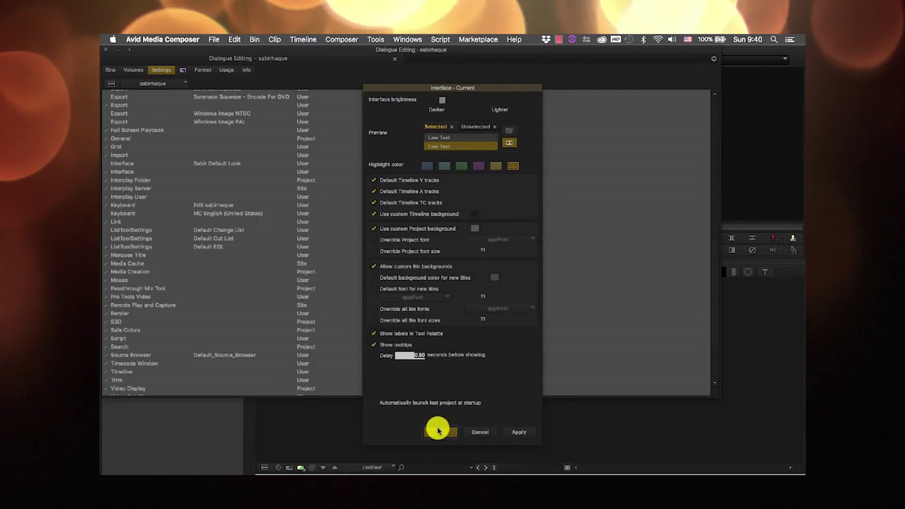
click(431, 433)
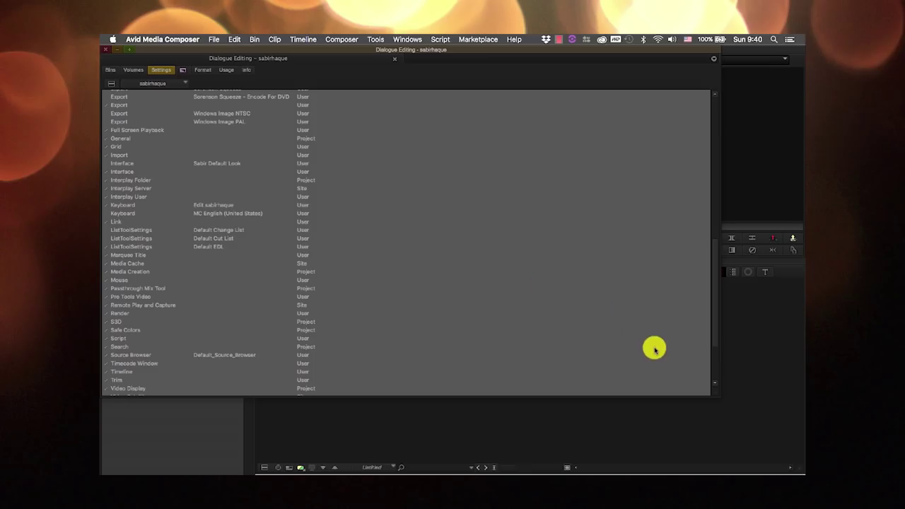
Step: Shrink the project window back above the bins, return to its bin list and load the Assembly Edit sequence into the timeline
drag(708, 393, 256, 274)
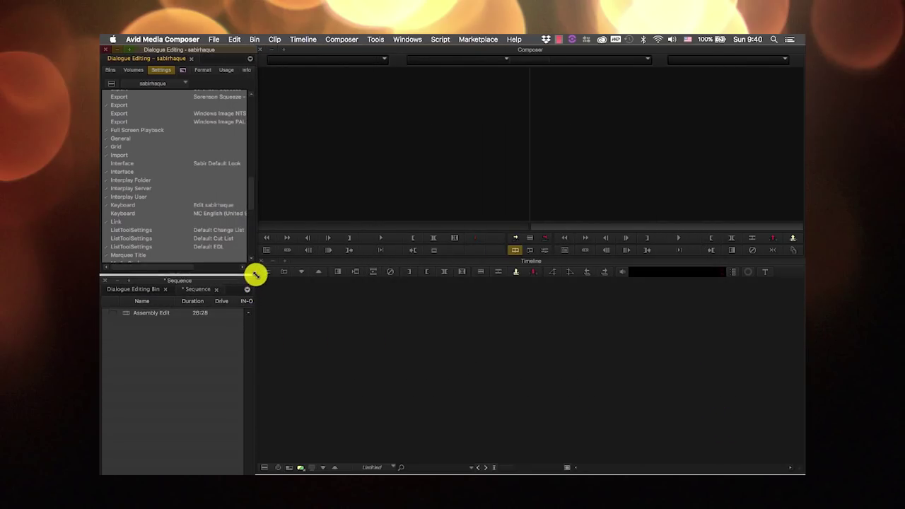
click(111, 70)
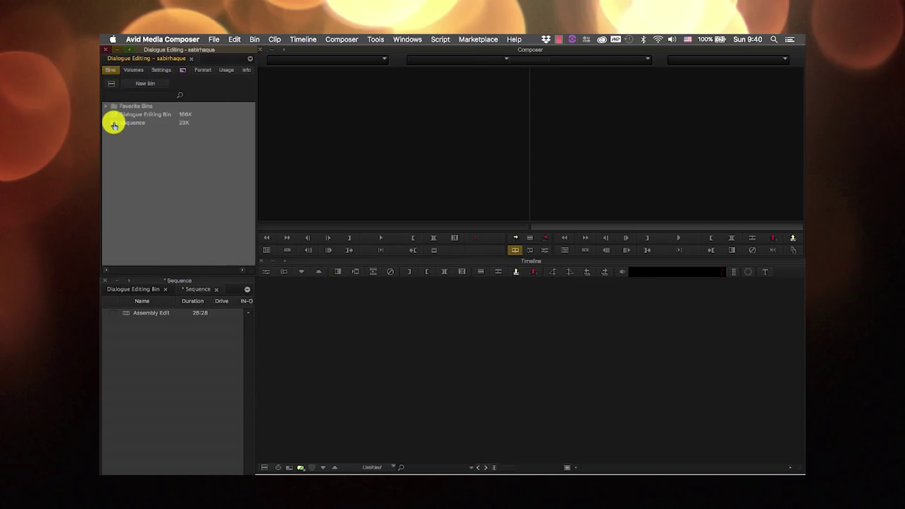
double_click(124, 314)
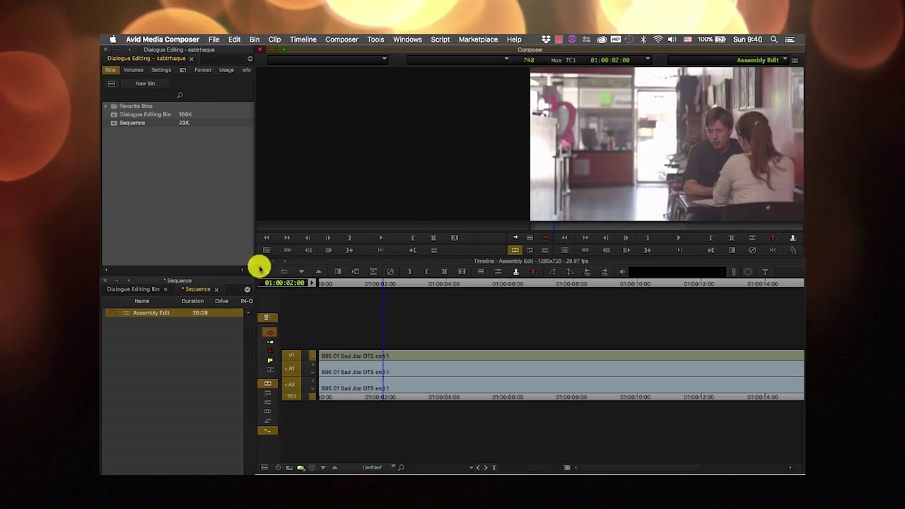
mouse_move(254, 258)
mouse_down()
mouse_move(299, 239)
mouse_move(256, 257)
mouse_up()
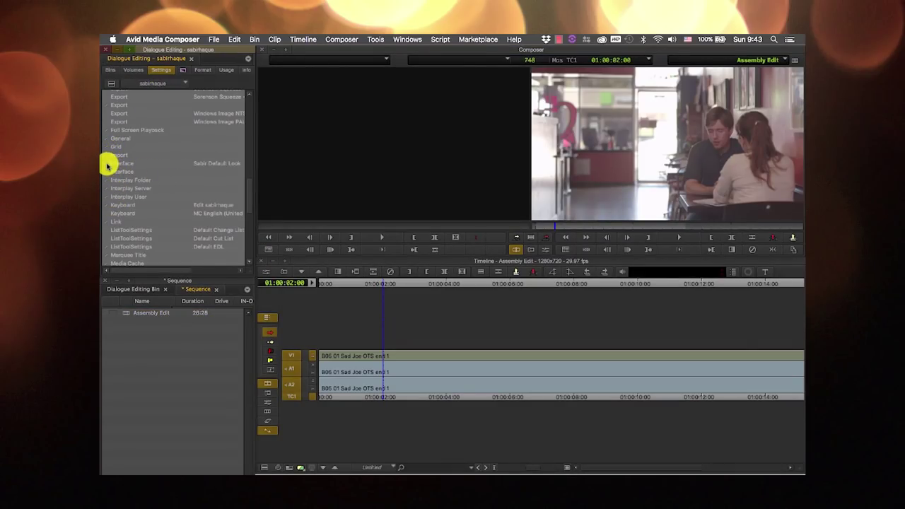
Step: Activate the named Default Look interface setting and switch back to the unnamed dark one
click(106, 164)
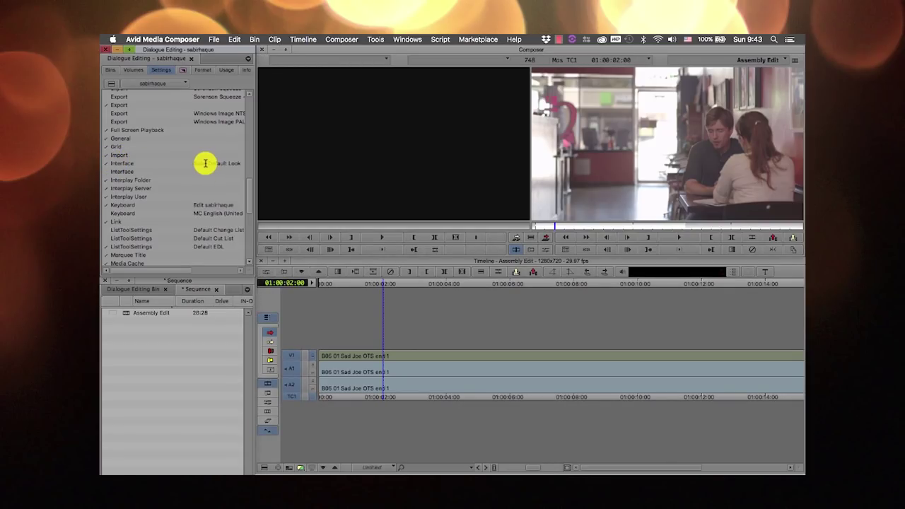
double_click(108, 172)
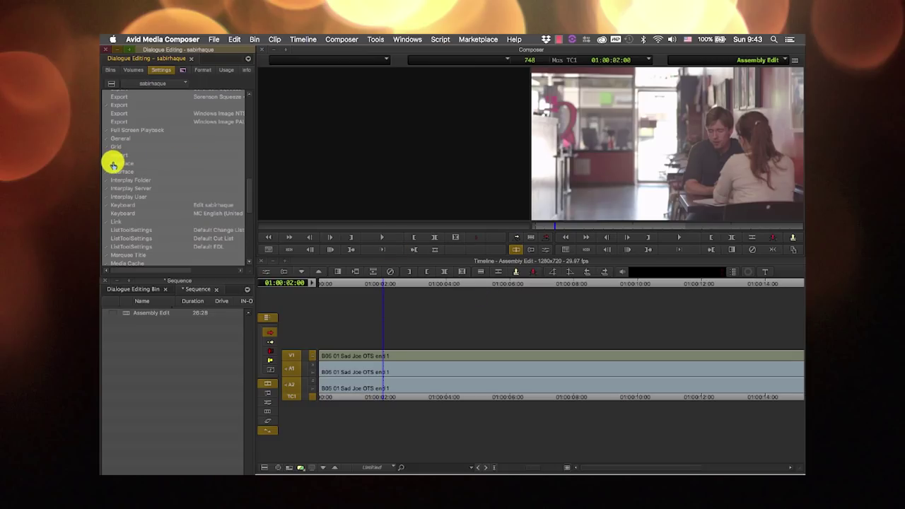
Step: Examine the full settings list, including the bin views, export presets, workspace views and the type of each setting
scroll(117, 148, up, 5)
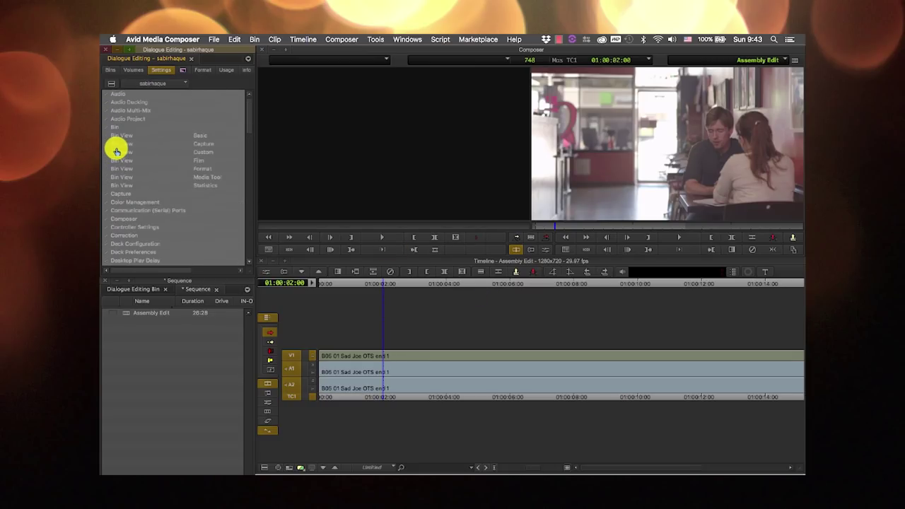
scroll(117, 150, down, 10)
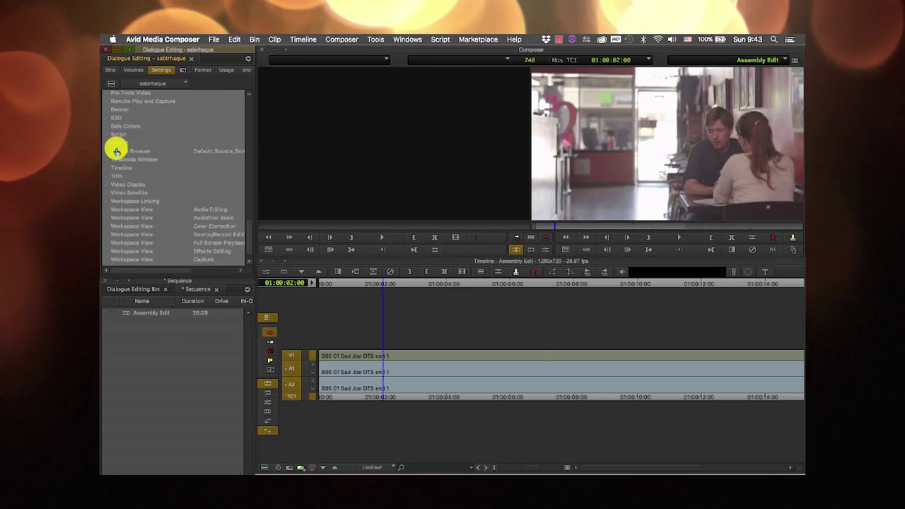
scroll(145, 138, up, 10)
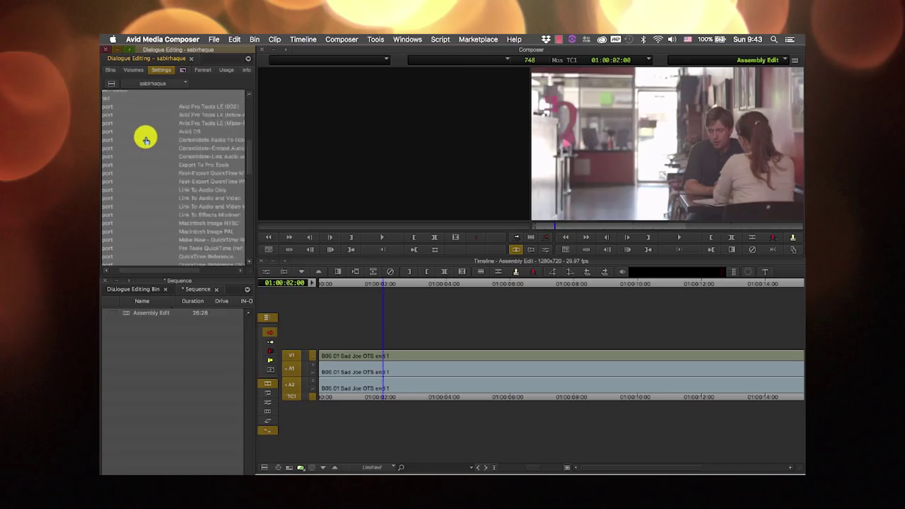
scroll(145, 140, down, 10)
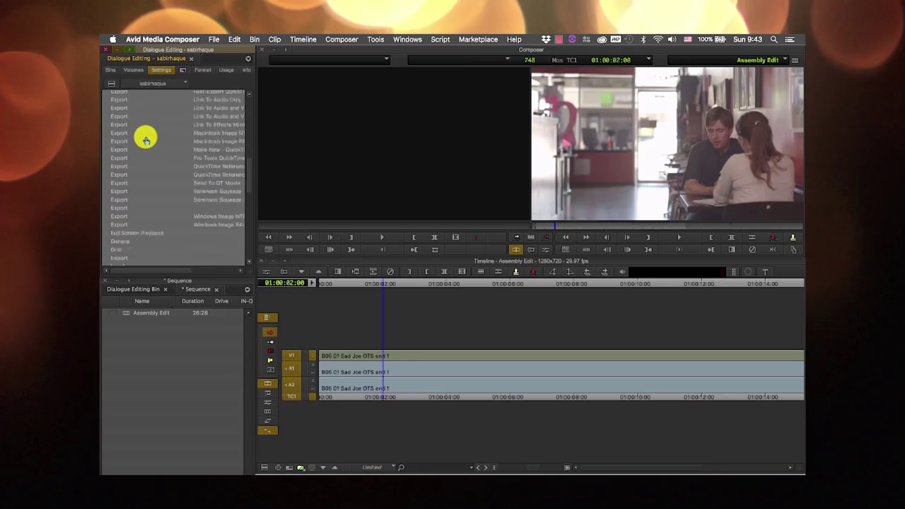
scroll(145, 139, right, 5)
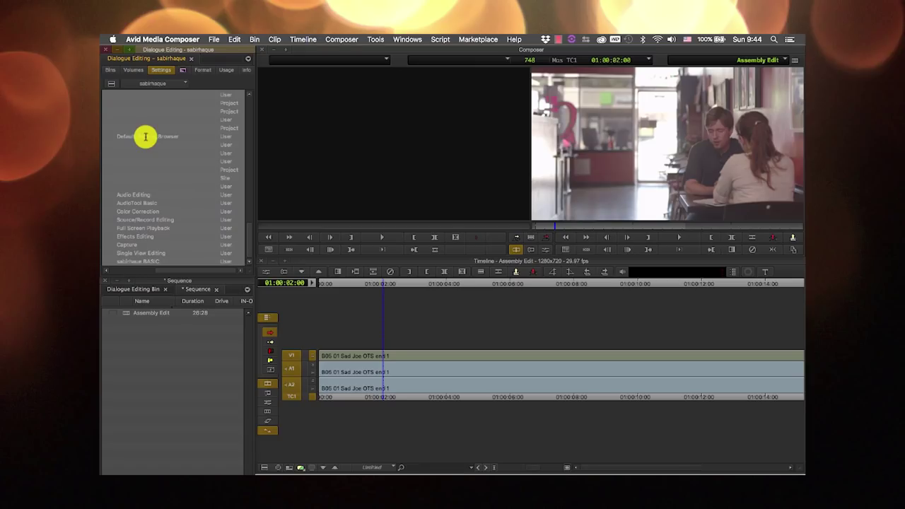
scroll(183, 152, up, 8)
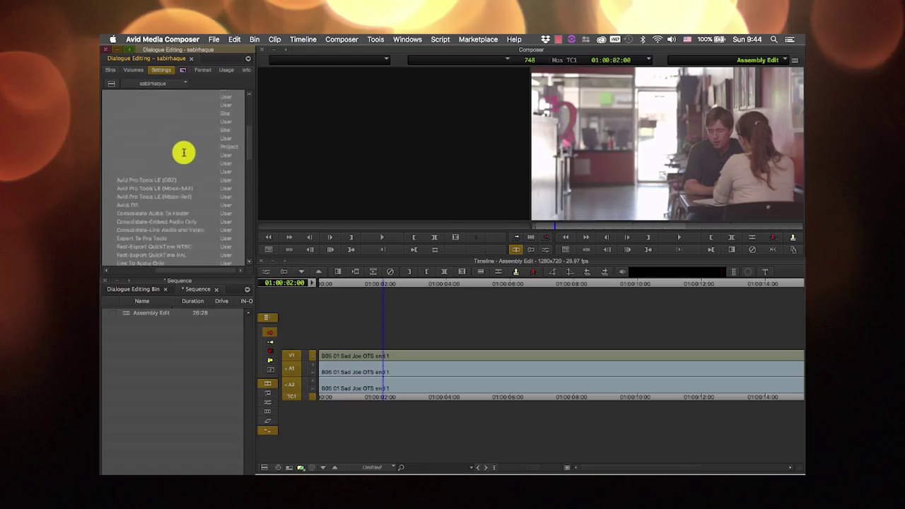
scroll(184, 152, left, 5)
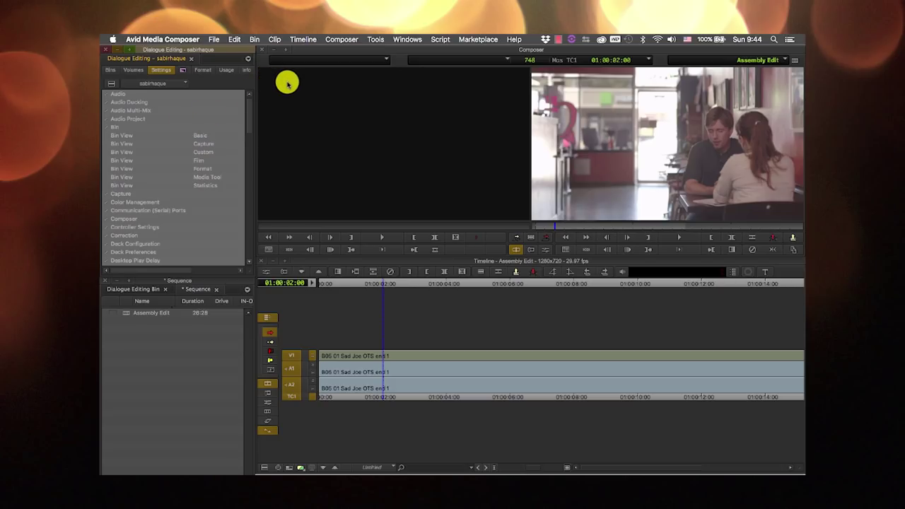
Step: Open the Command Palette over the source monitor and browse its Smart Tools, FX, Trim and Edit commands
click(375, 39)
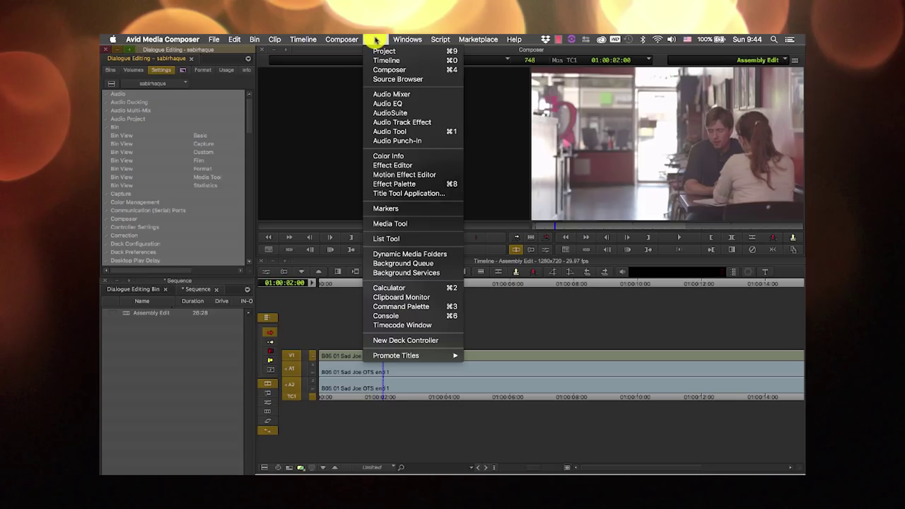
click(432, 310)
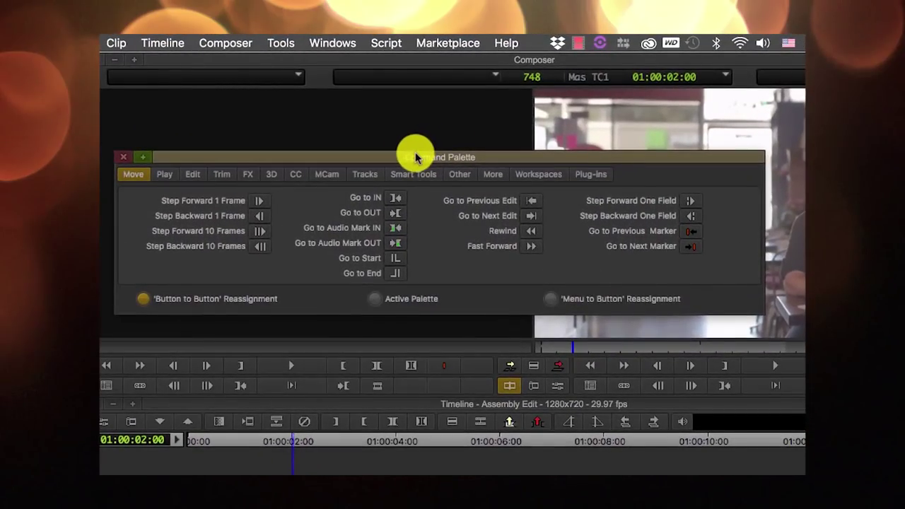
drag(421, 149, 441, 133)
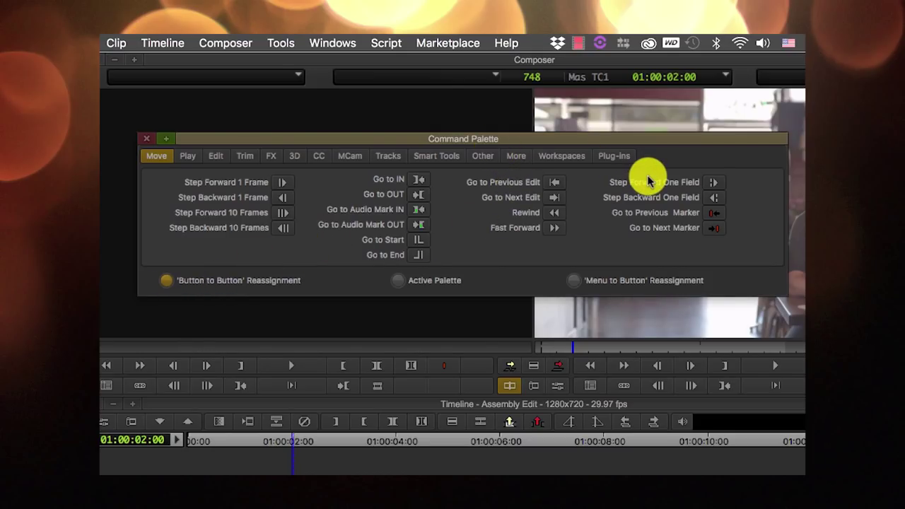
mouse_move(501, 140)
mouse_down()
mouse_move(541, 141)
mouse_move(512, 138)
mouse_up()
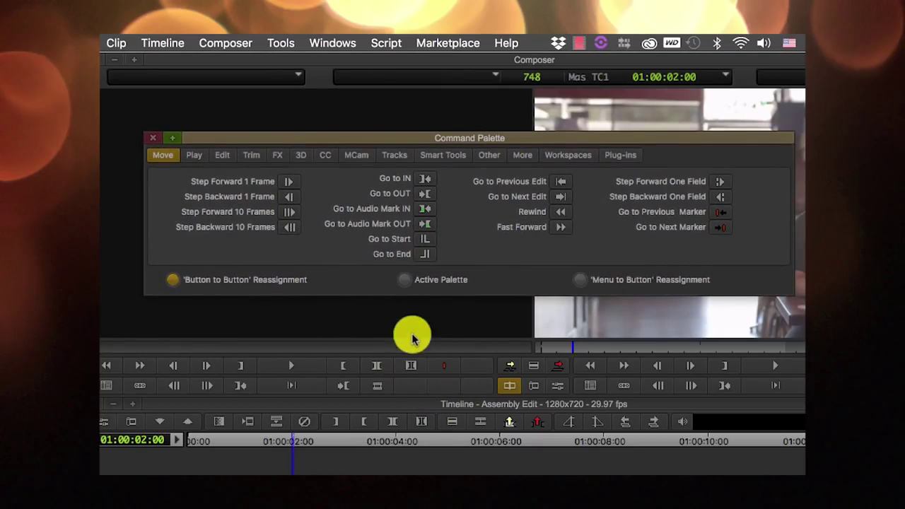
click(427, 156)
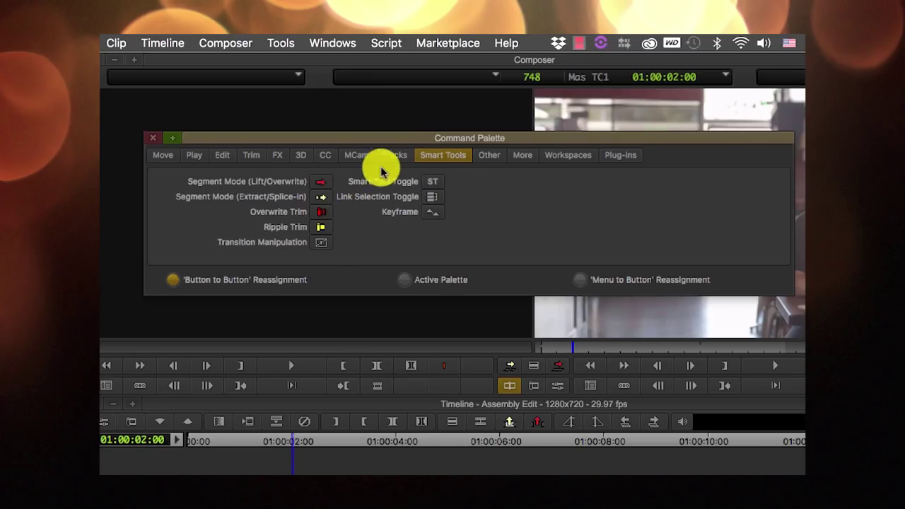
click(275, 157)
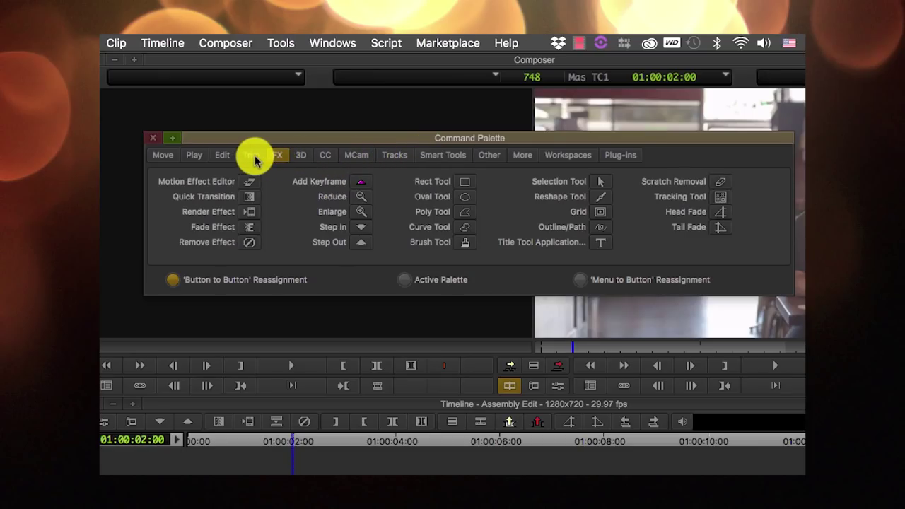
click(253, 159)
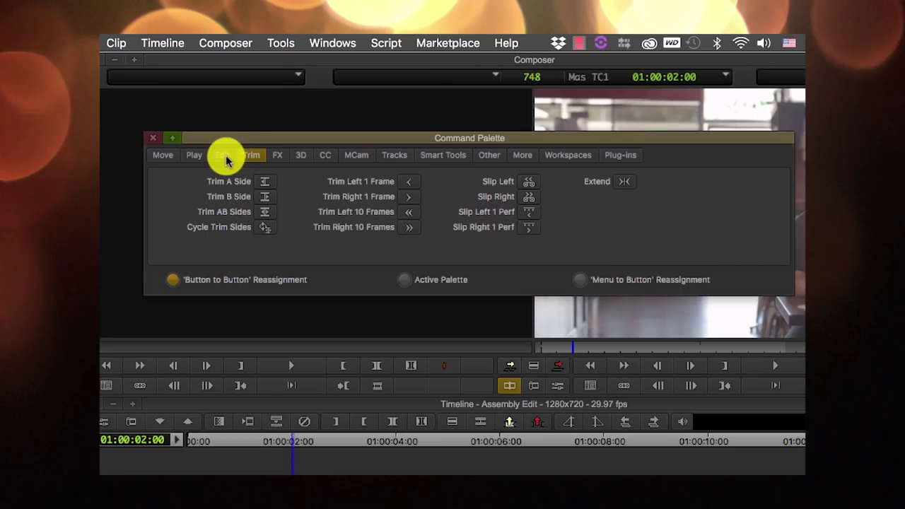
click(223, 155)
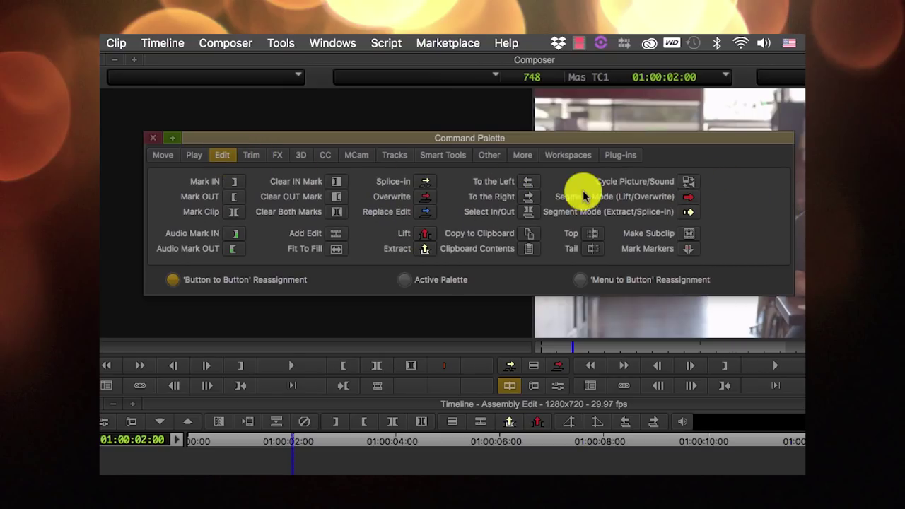
Step: Map Clipboard Contents to an empty button below the source monitor and clear that button again with the Blank command
drag(529, 251, 409, 383)
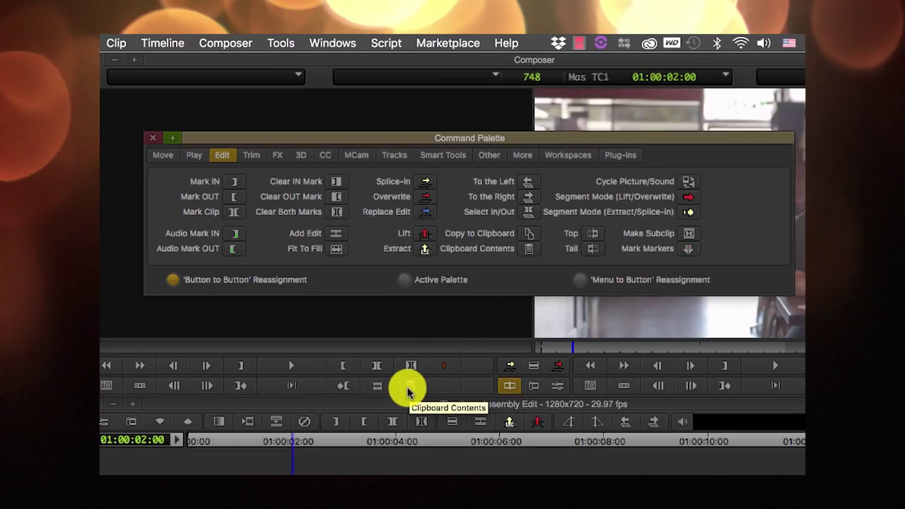
click(629, 154)
click(576, 159)
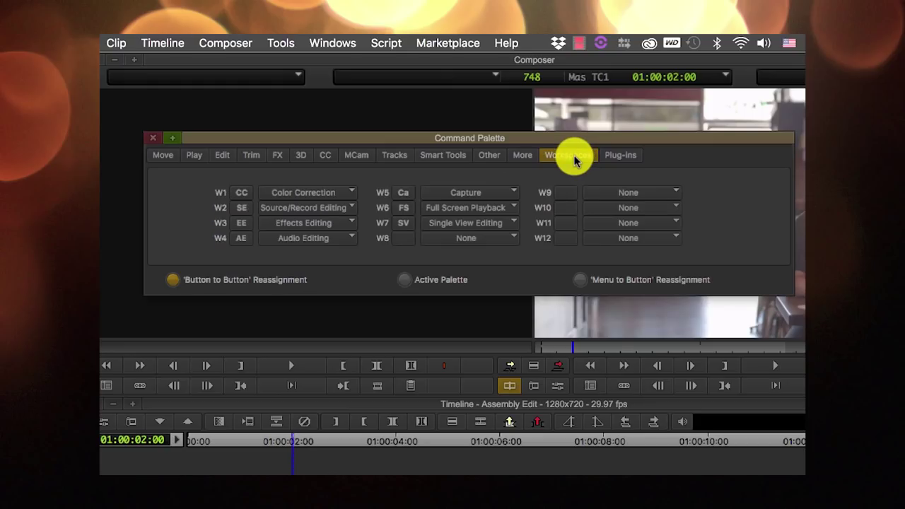
click(520, 162)
click(488, 159)
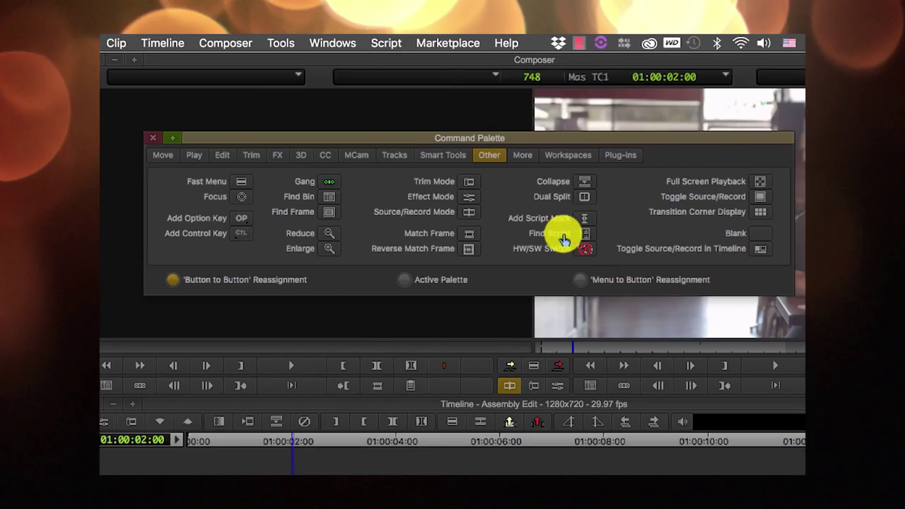
drag(490, 351, 411, 383)
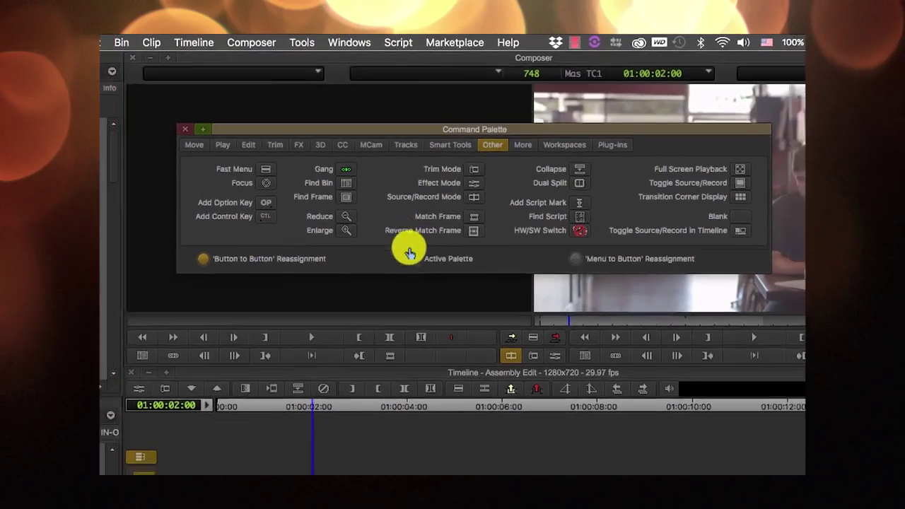
Step: Set the Command Palette to Active Palette mode, place it over the timeline and show its Play commands
click(404, 280)
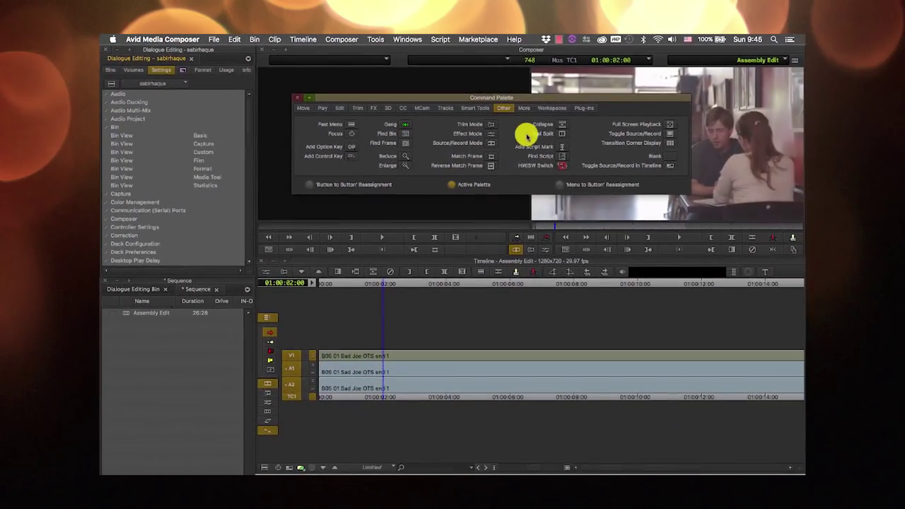
drag(505, 96, 513, 265)
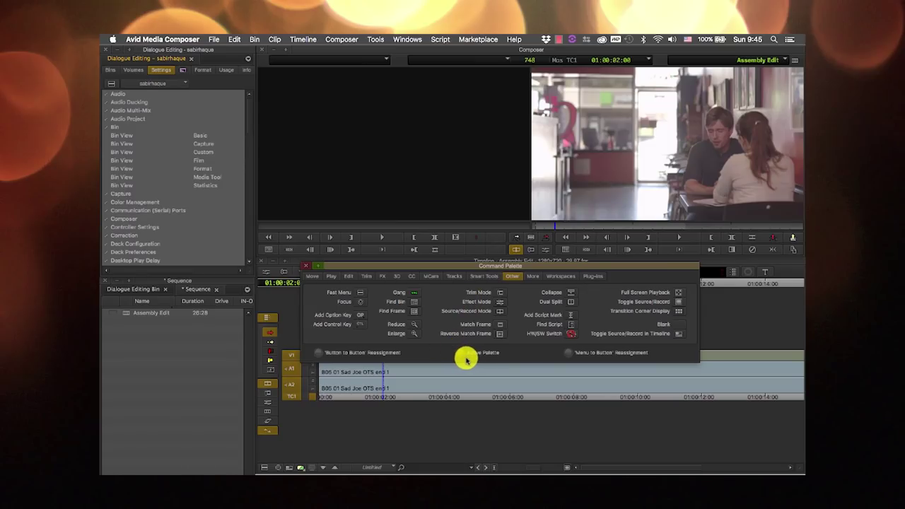
click(331, 277)
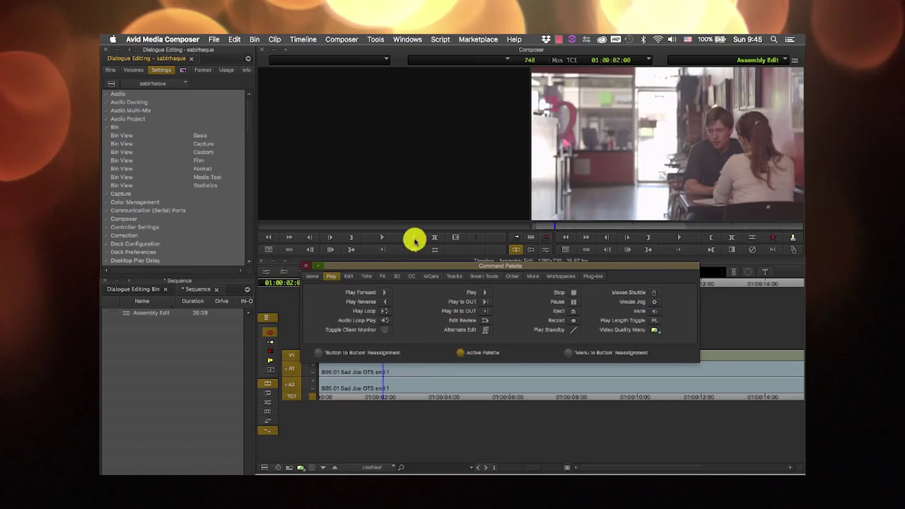
Step: Load the clip B05 01 Sad Joe OTS end 1 from the Dialogue Editing Bin, then play and stop it using the palette
click(126, 290)
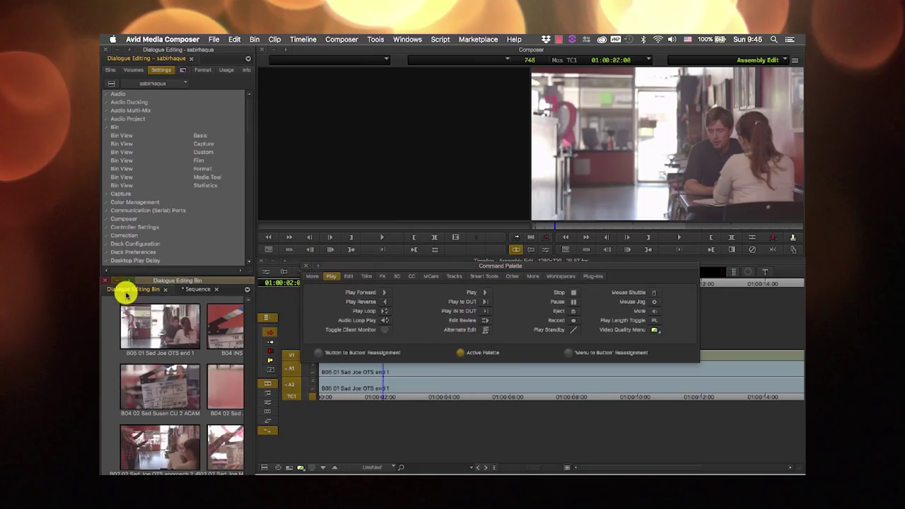
double_click(162, 340)
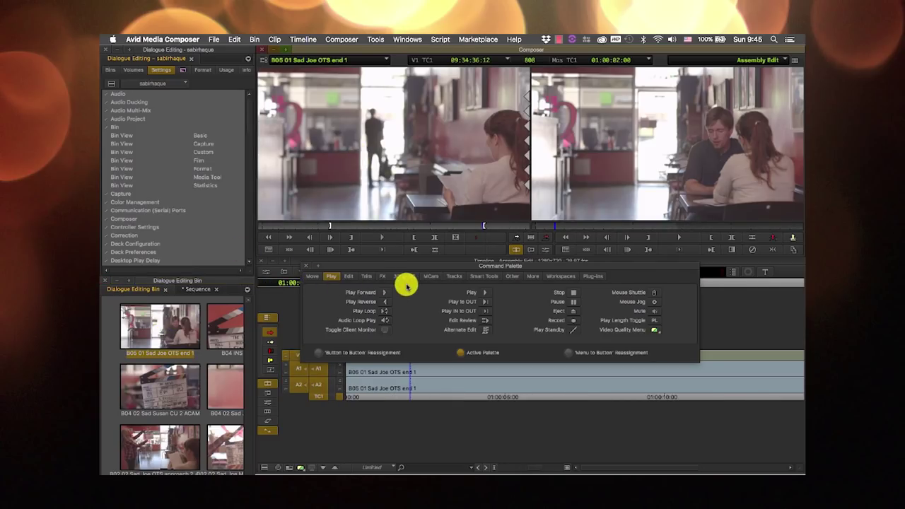
click(385, 296)
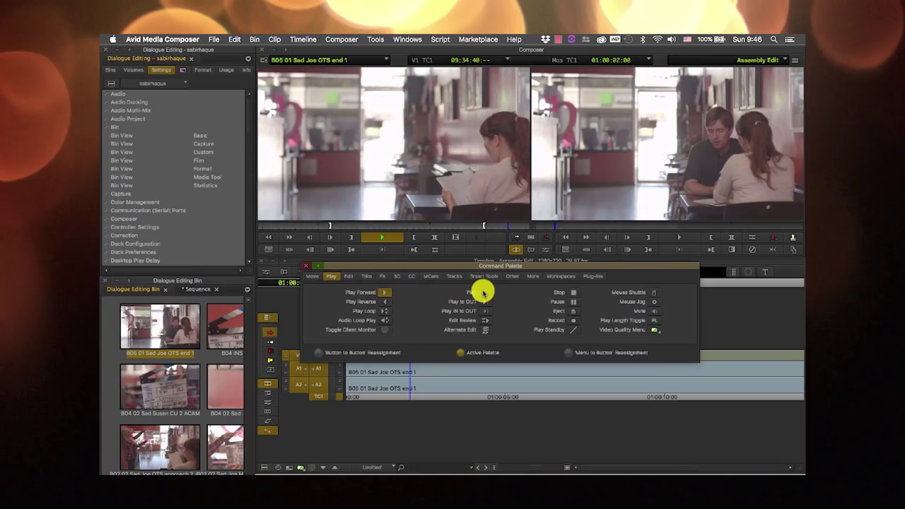
click(576, 292)
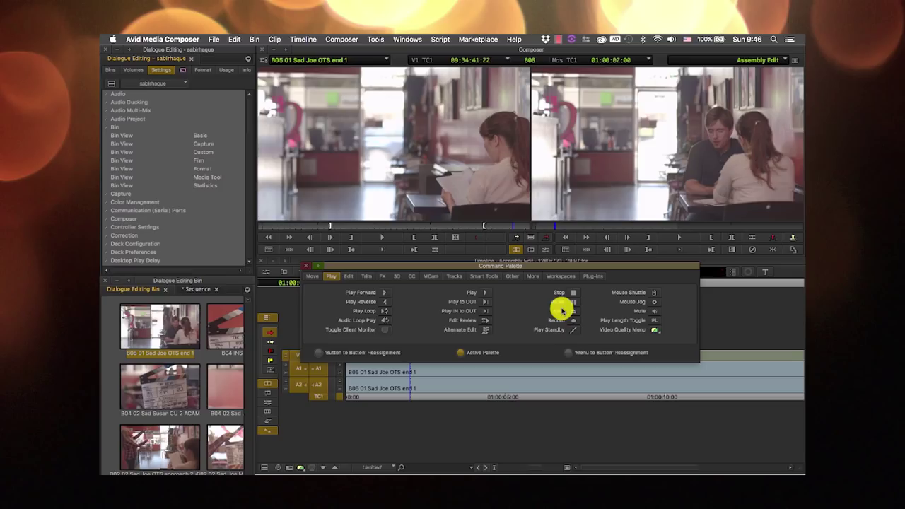
Step: Map the Effect Editor menu command to an empty source monitor button with 'Menu to Button' Reassignment and close the Command Palette
drag(556, 269, 537, 281)
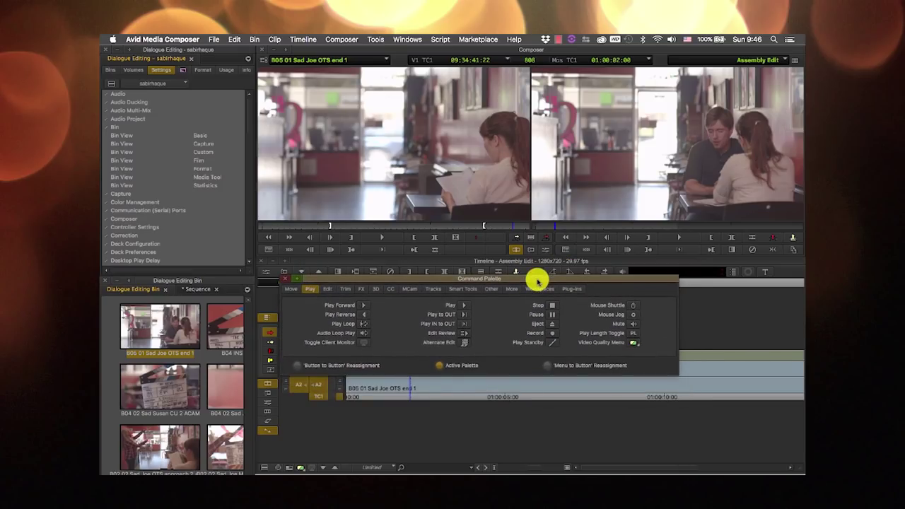
click(547, 366)
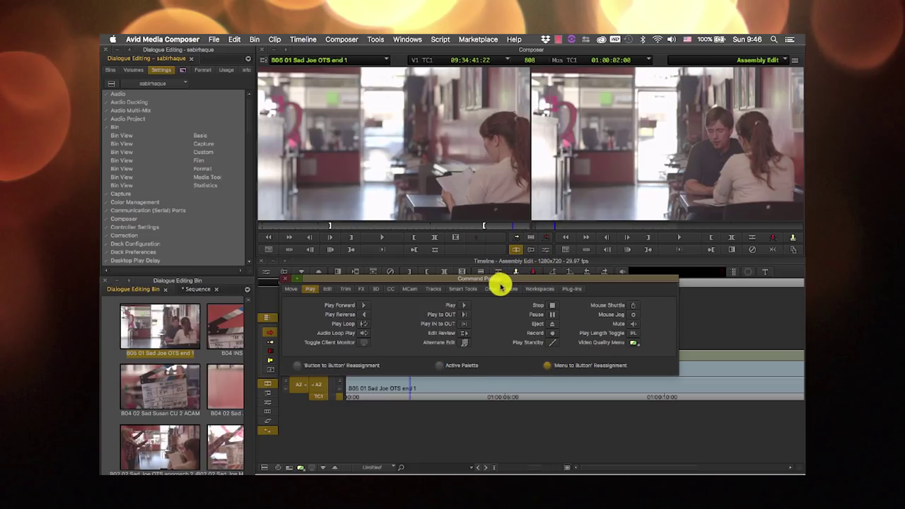
drag(497, 281, 495, 286)
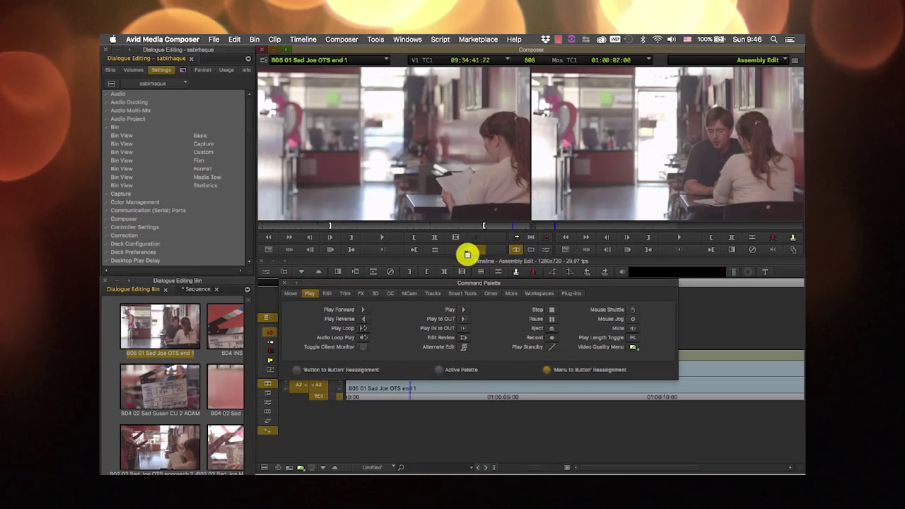
click(477, 249)
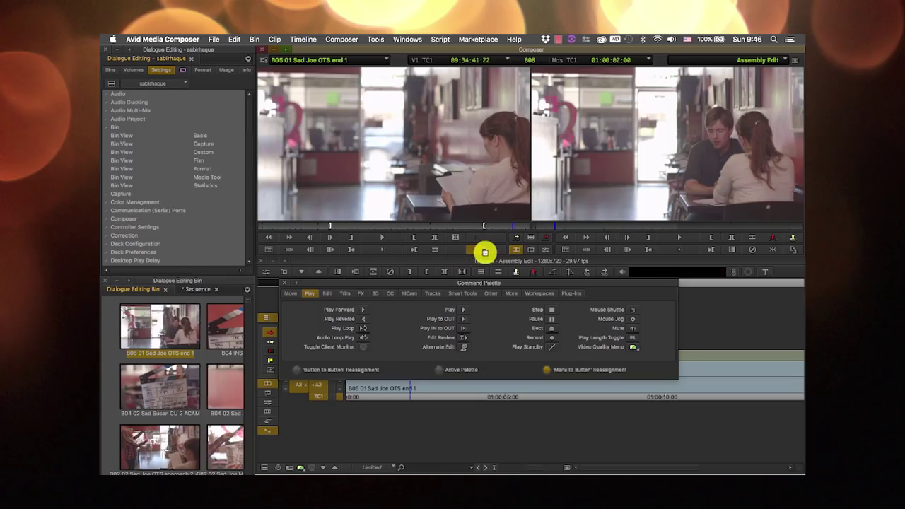
click(377, 41)
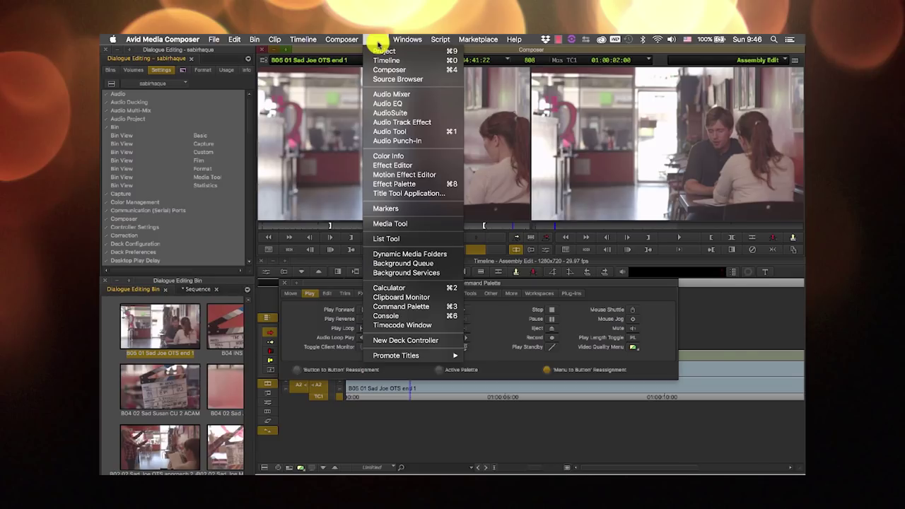
click(378, 166)
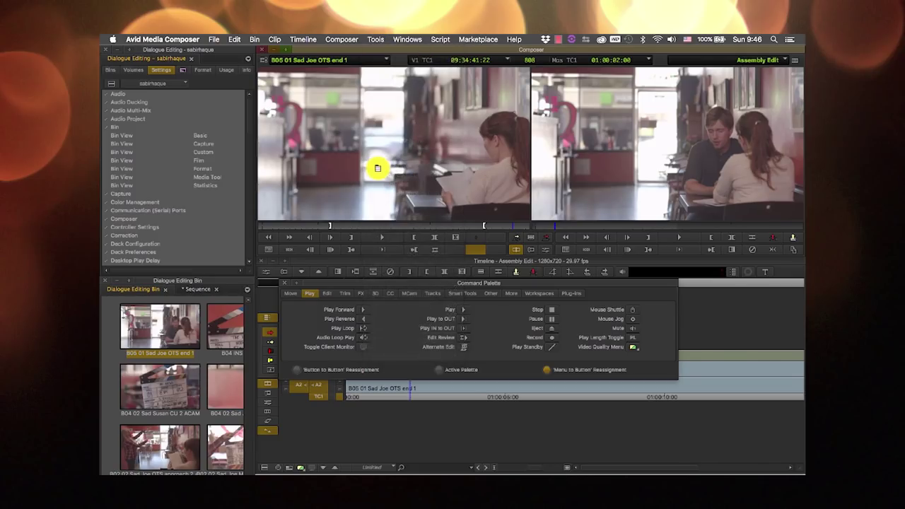
click(478, 252)
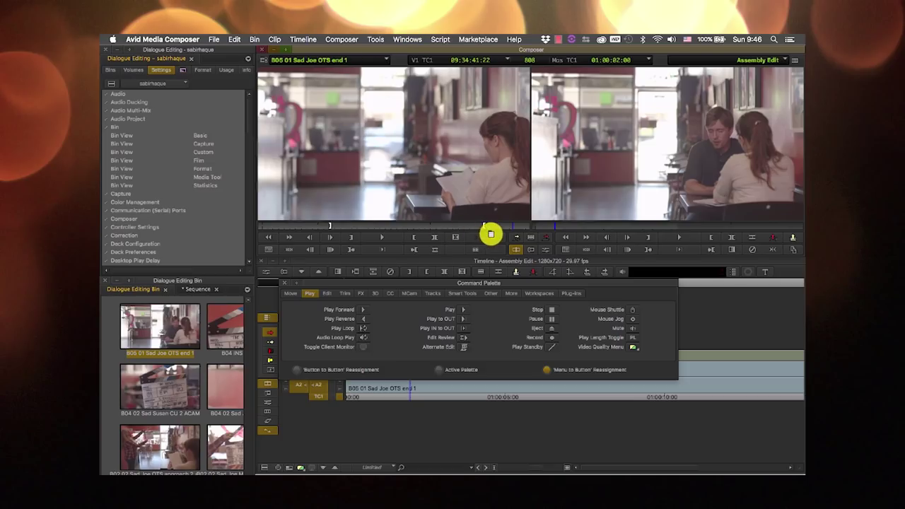
click(513, 251)
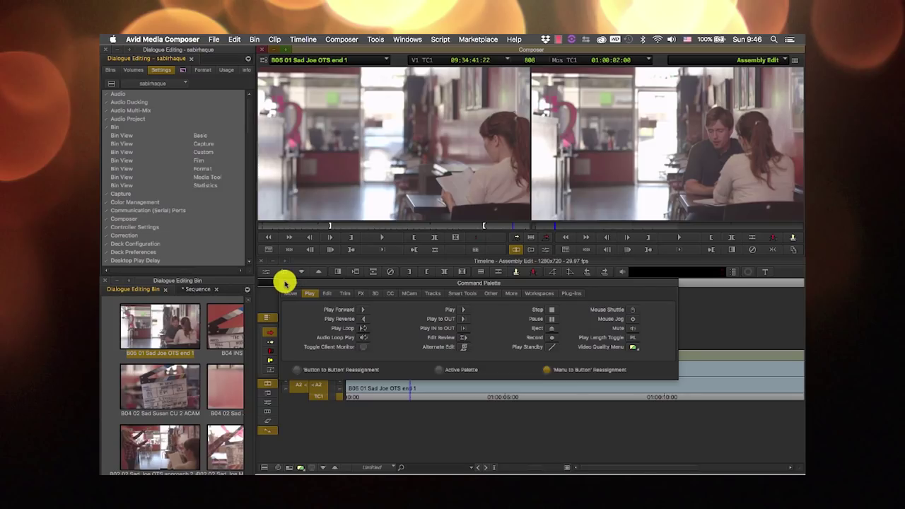
click(285, 283)
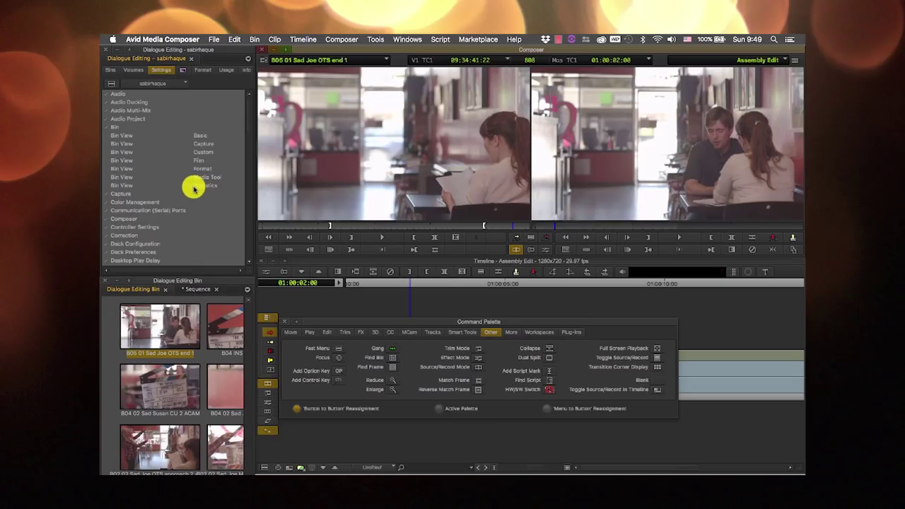
Step: Open the active custom Edit keyboard setting from the settings list and place its window over the source monitor
scroll(151, 177, down, 5)
scroll(151, 177, down, 6)
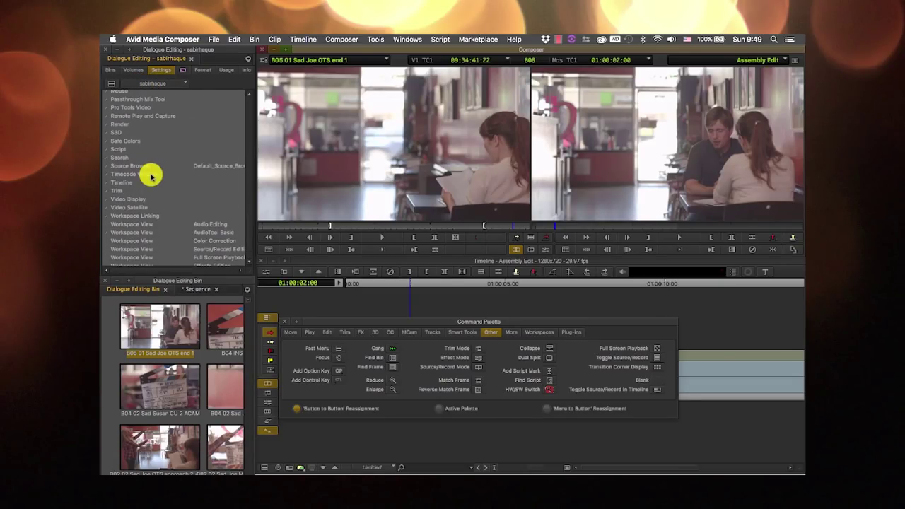
scroll(151, 177, up, 4)
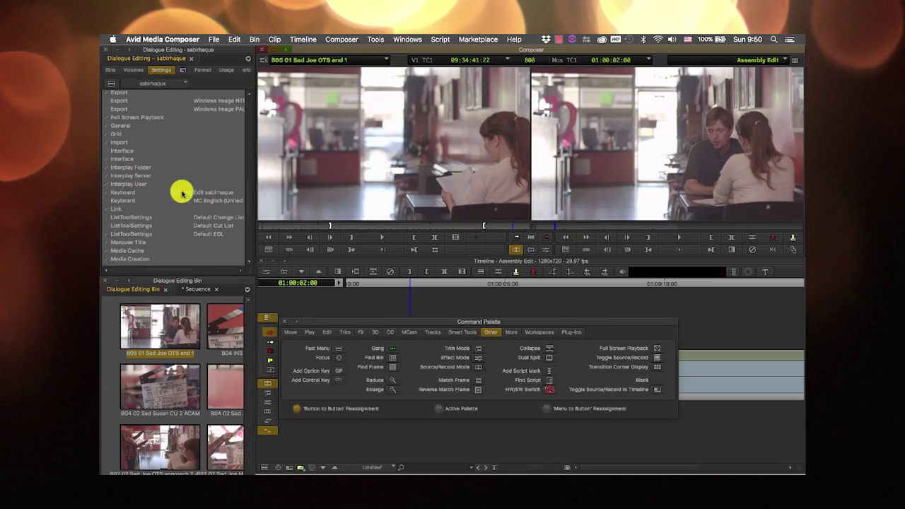
double_click(117, 192)
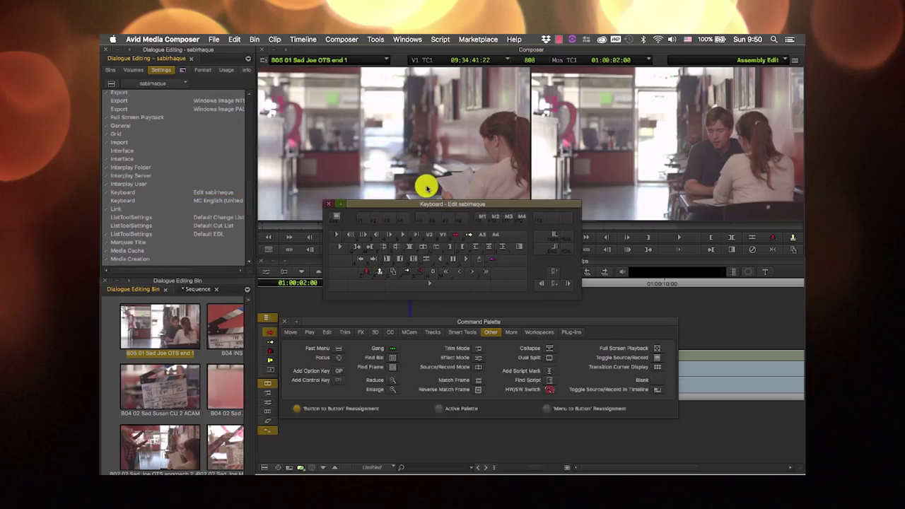
drag(410, 204, 406, 125)
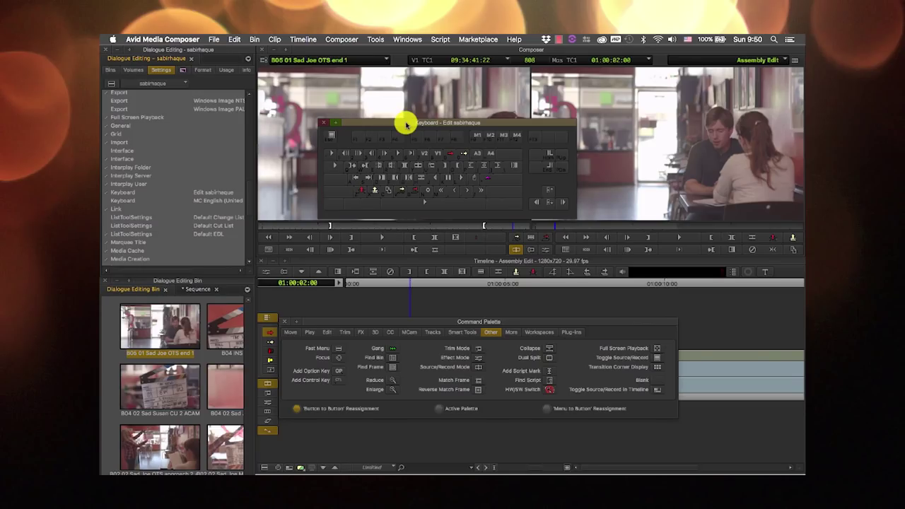
Step: Compare the commands mapped to the plain keys with those on the Shift layer of the keyboard layout
key(shift)
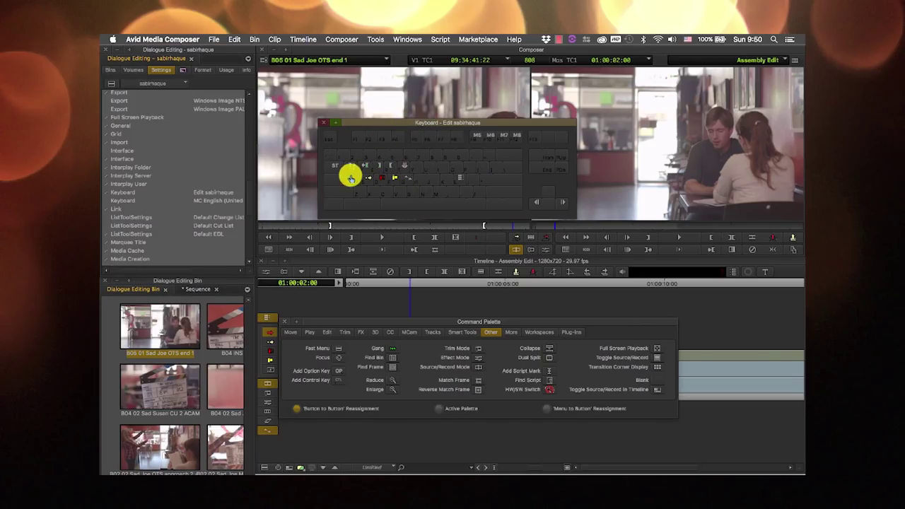
key(shift)
key(shift)
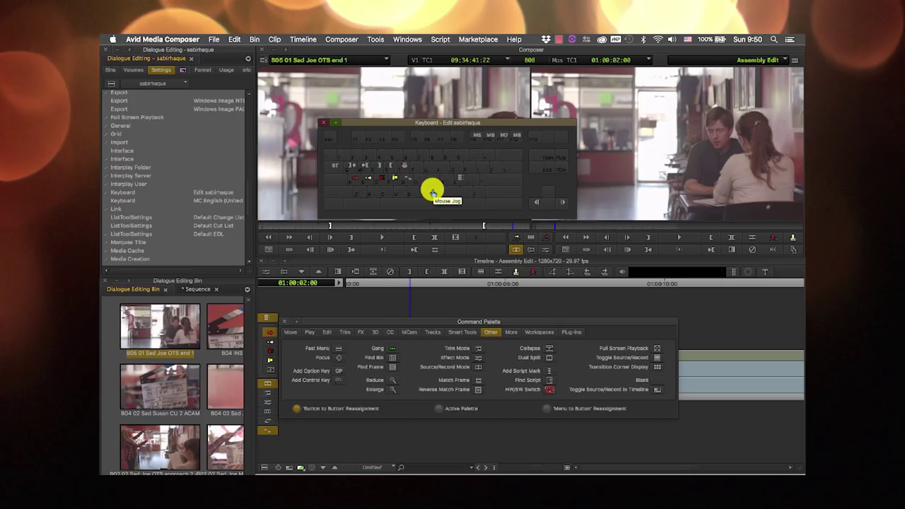
key(shift)
key(shift)
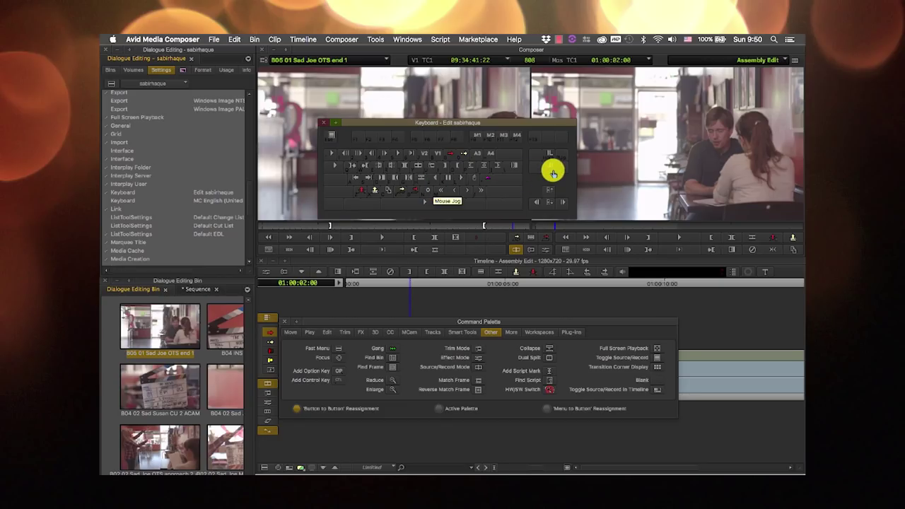
Step: Map the Add Edit command to the J key on the Shift layer of the custom Edit keyboard
key(shift)
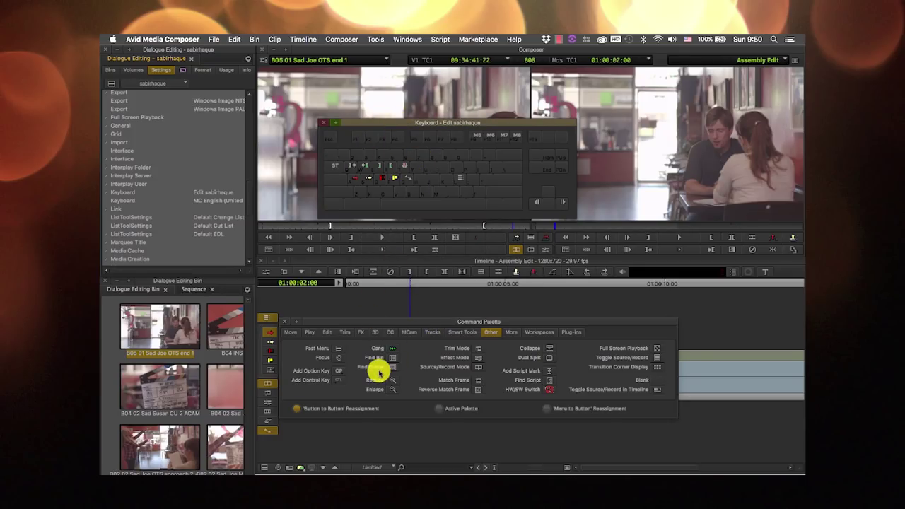
key(shift)
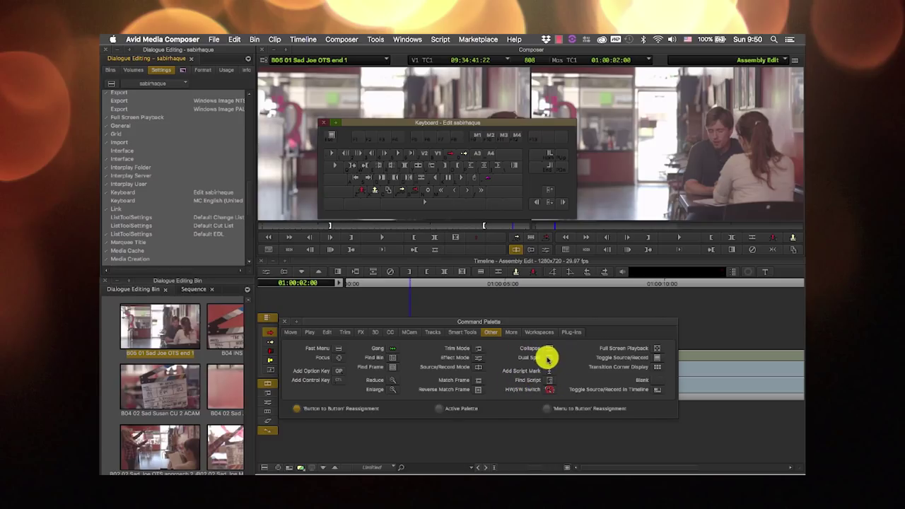
key(shift)
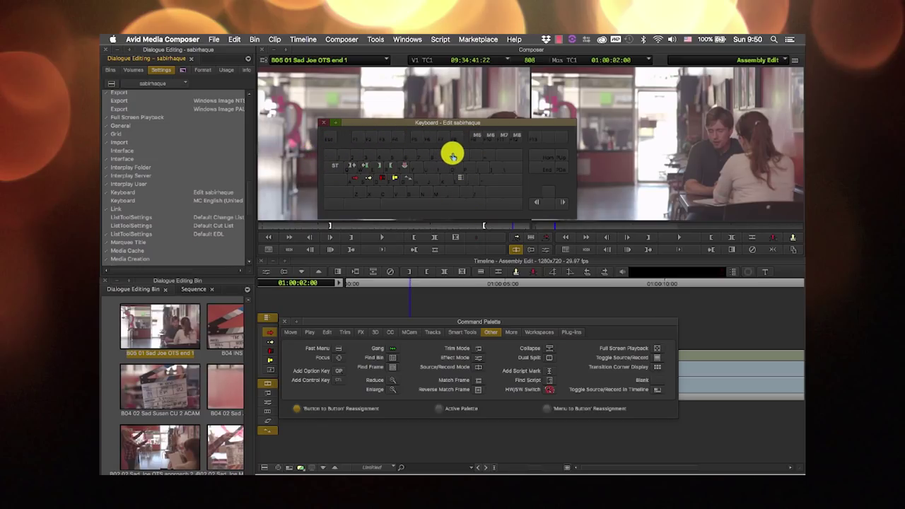
key(shift)
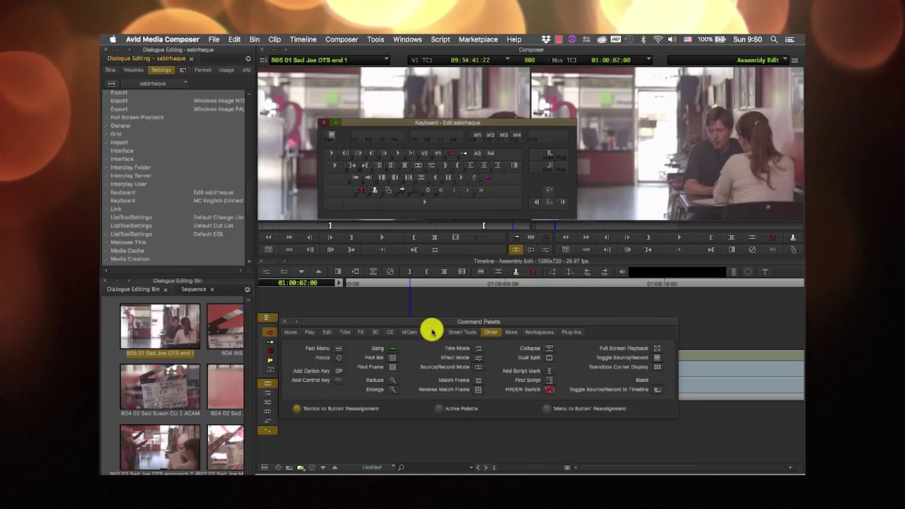
click(327, 334)
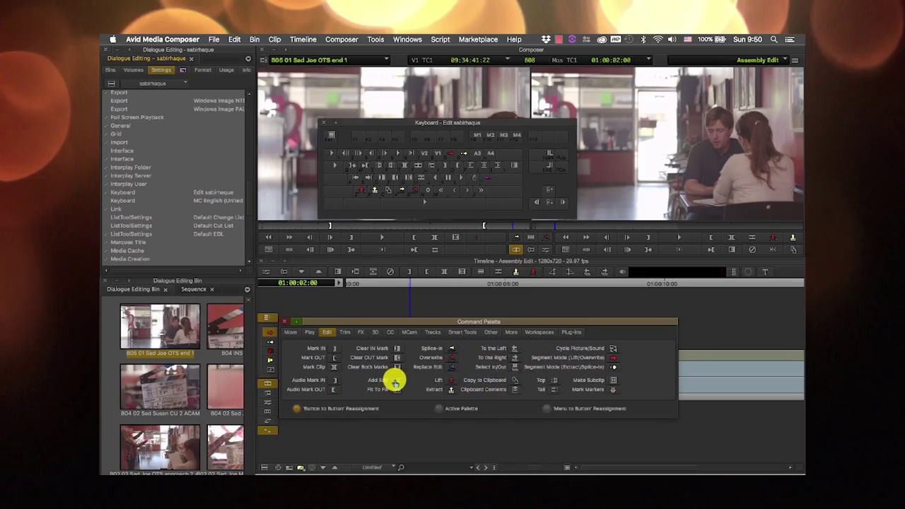
key(shift)
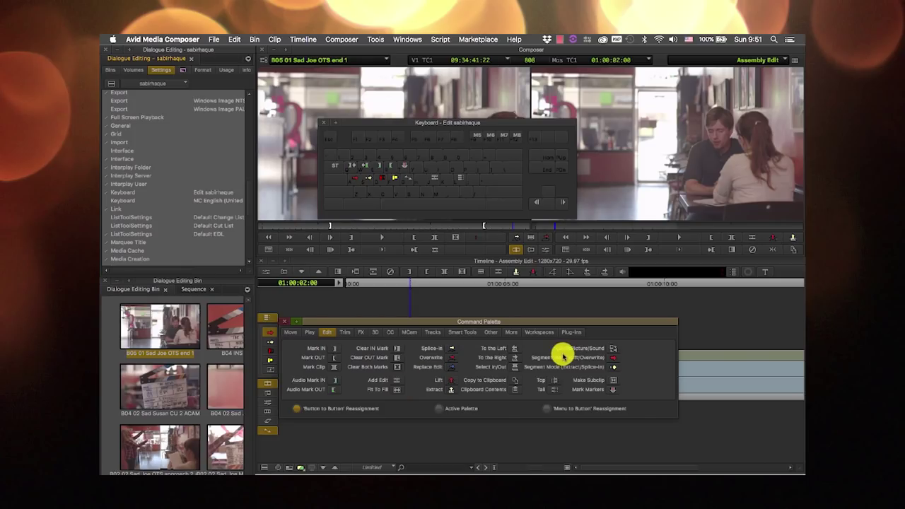
Step: Clear the Shift-layer assignment of the J key by mapping the Blank command onto it
click(514, 333)
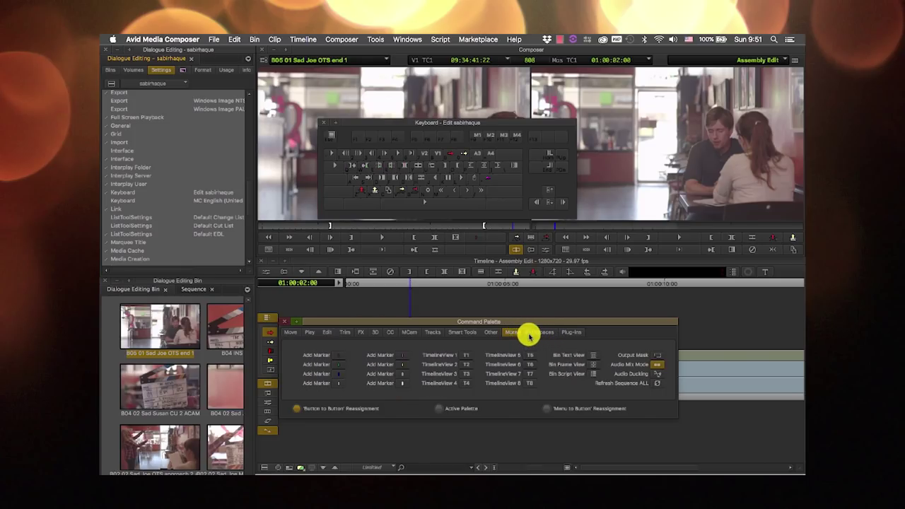
click(539, 334)
click(514, 334)
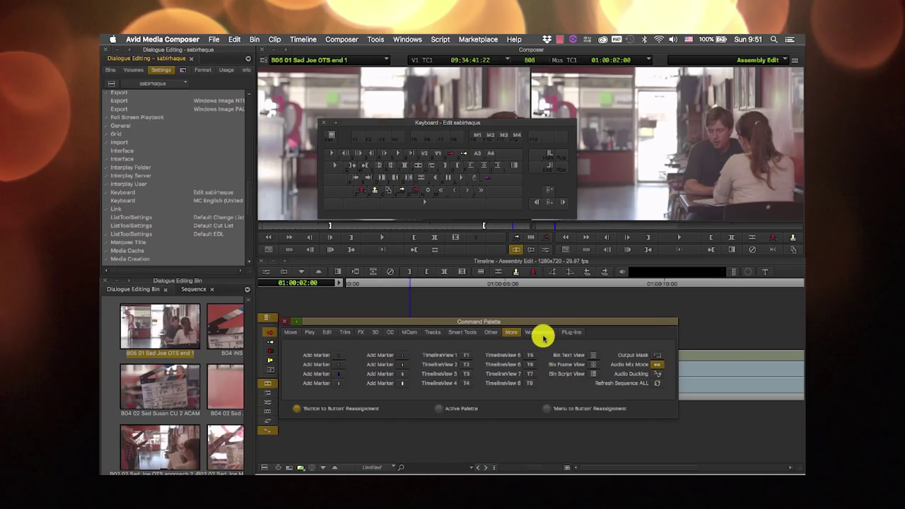
click(542, 336)
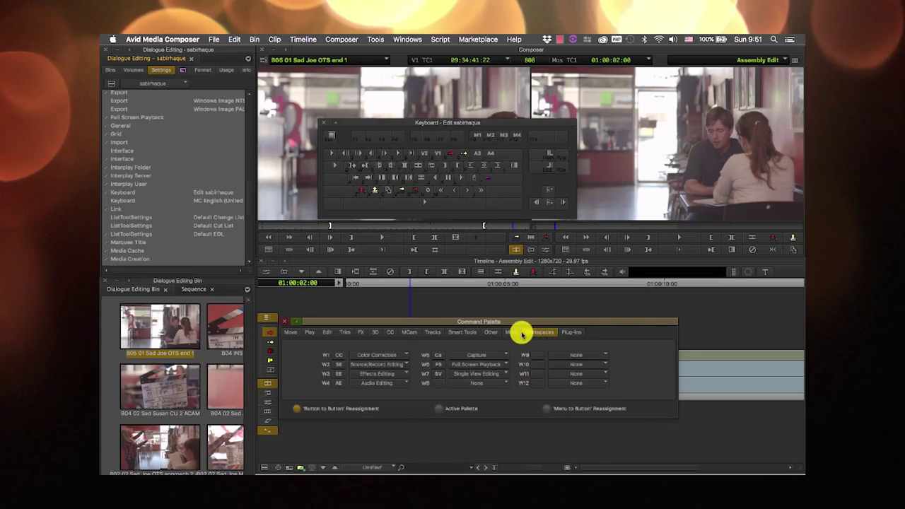
click(514, 333)
click(492, 333)
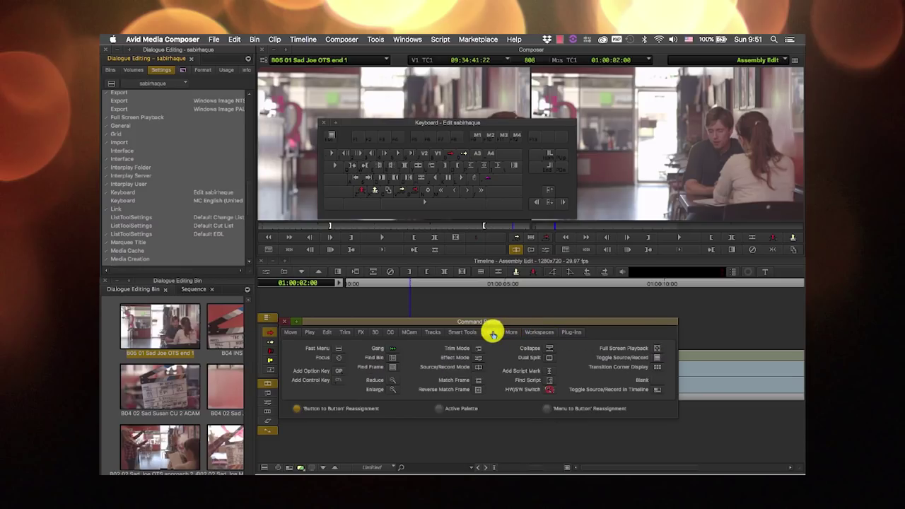
key(shift)
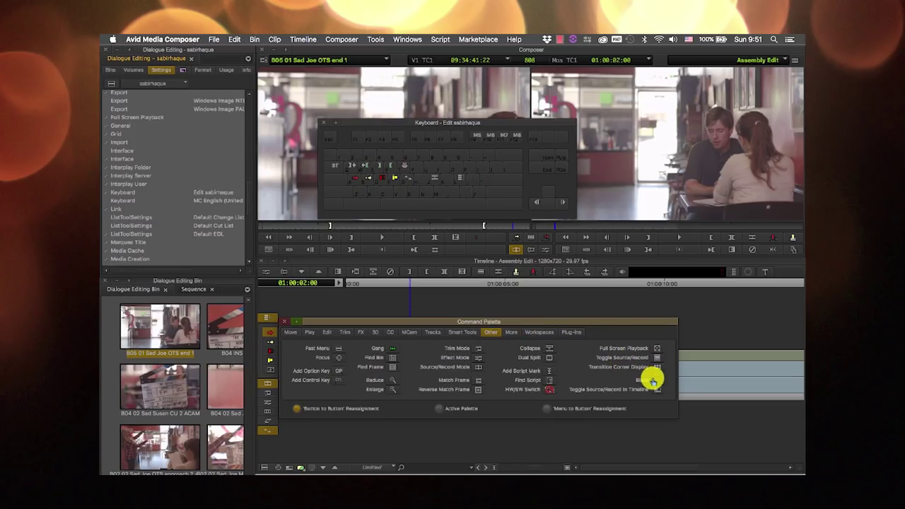
drag(663, 382, 435, 177)
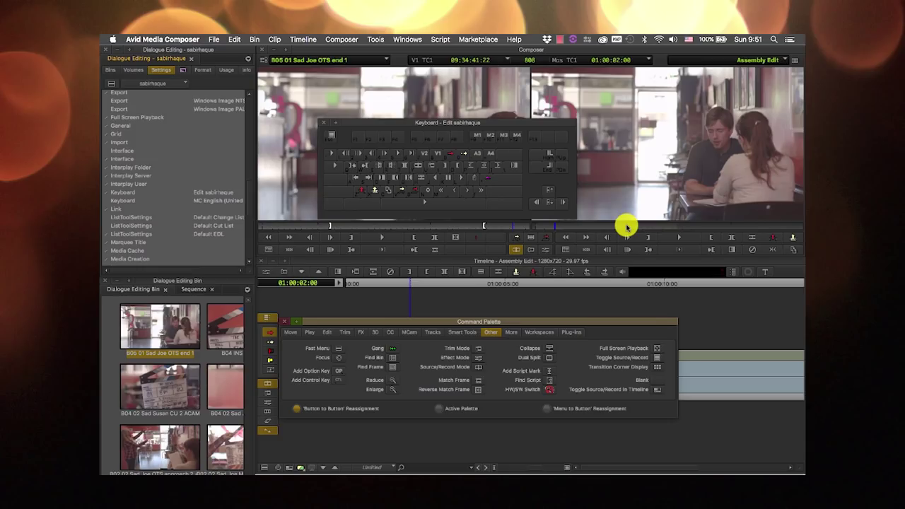
Step: Close the Command Palette and the Keyboard settings window
click(286, 322)
click(323, 123)
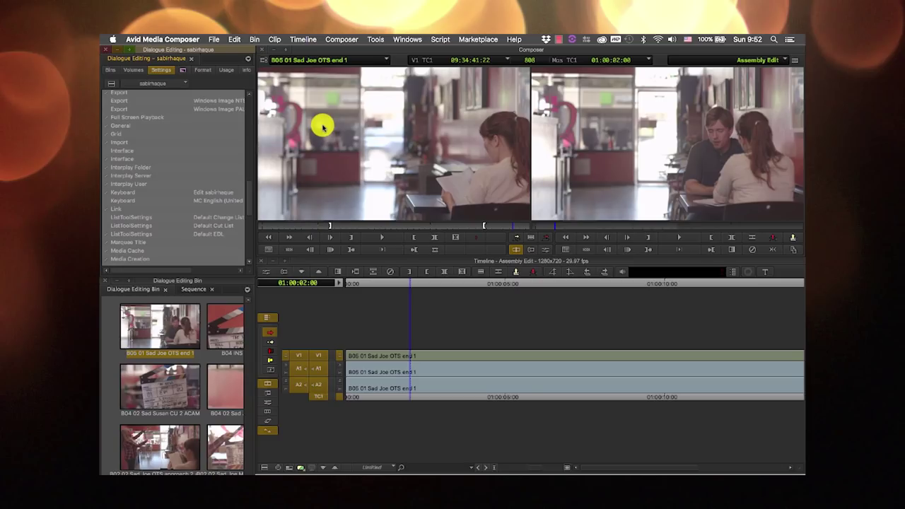
click(248, 290)
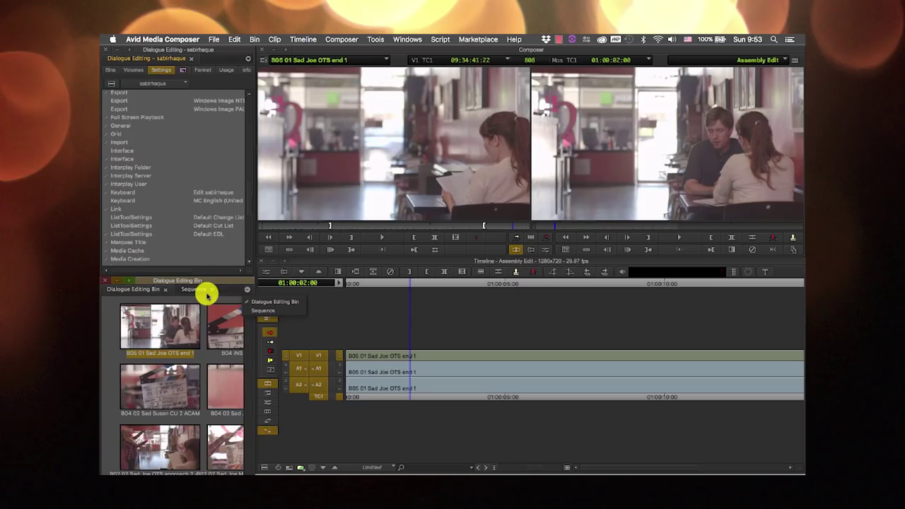
Step: Reopen the Command Palette and map Split All Tracks to Mono to an empty source monitor button with 'Menu to Button' Reassignment
click(378, 39)
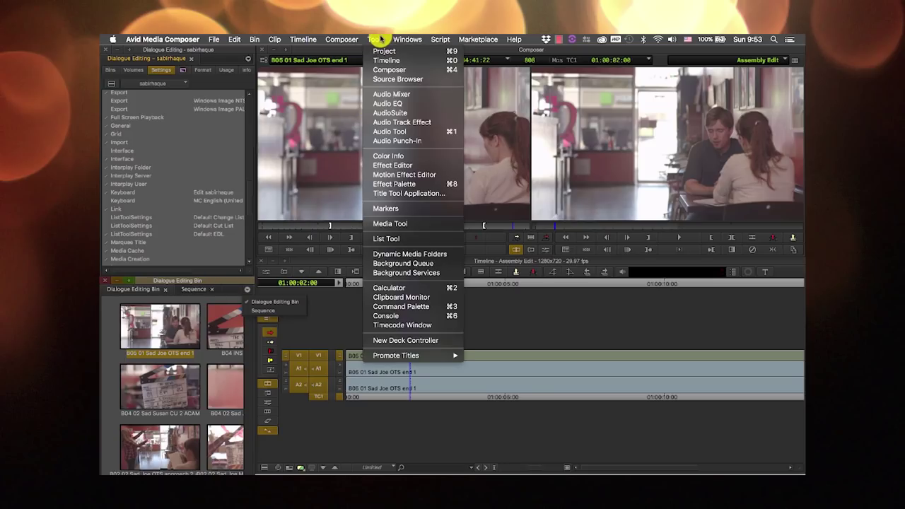
click(401, 306)
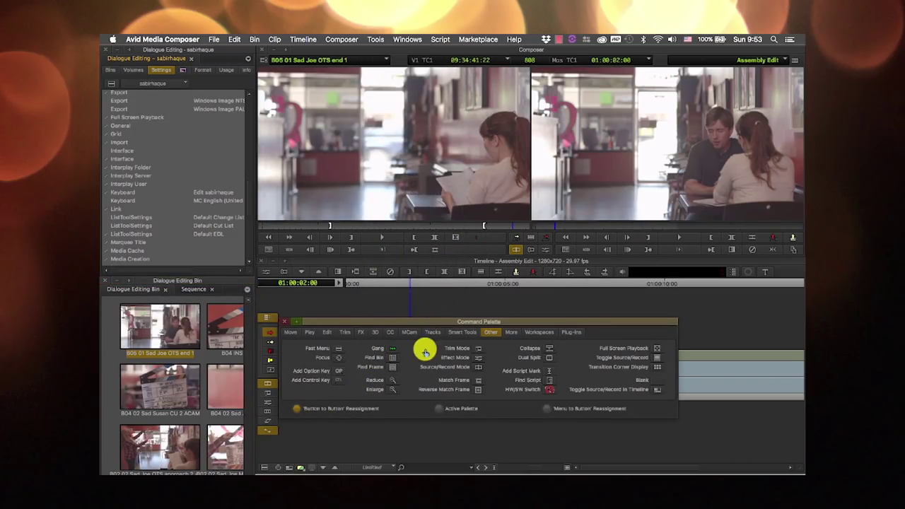
click(439, 408)
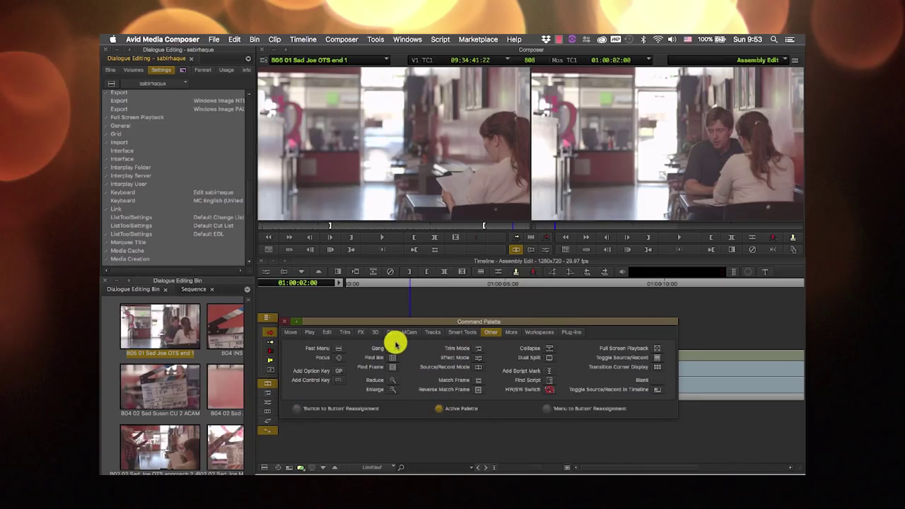
click(545, 409)
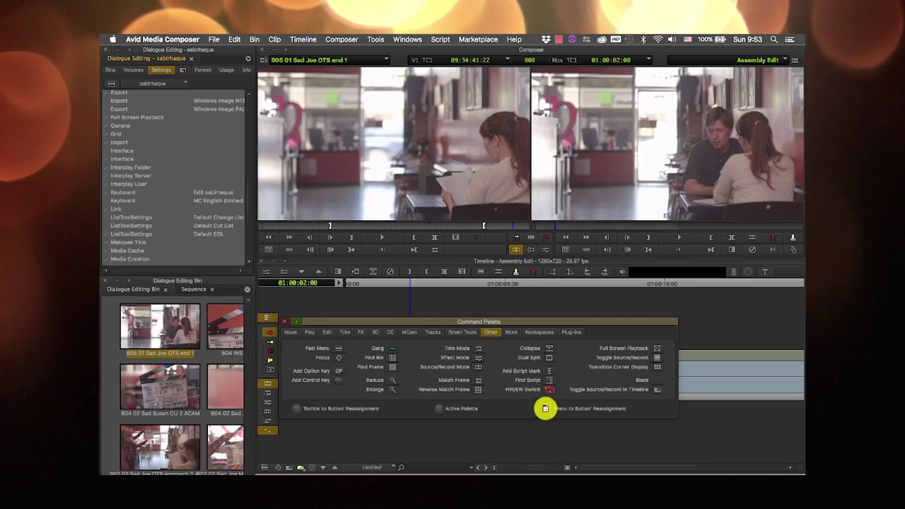
click(454, 250)
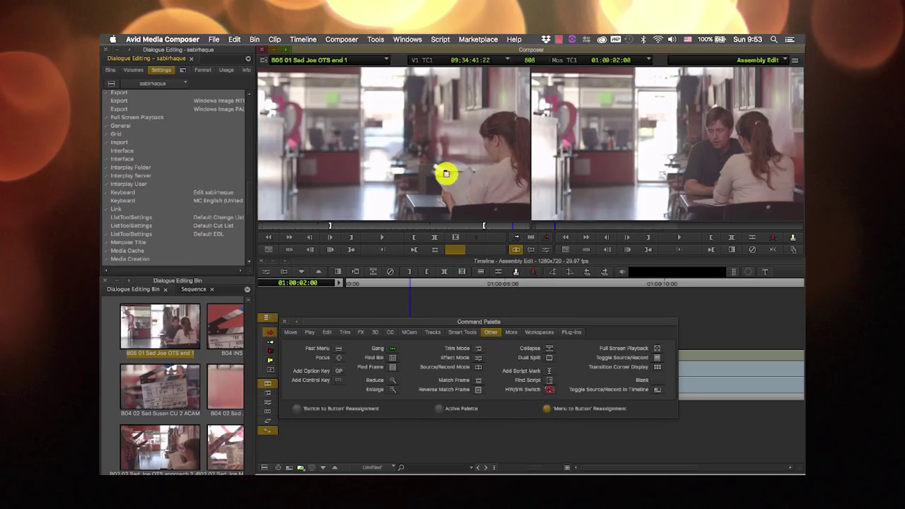
click(302, 39)
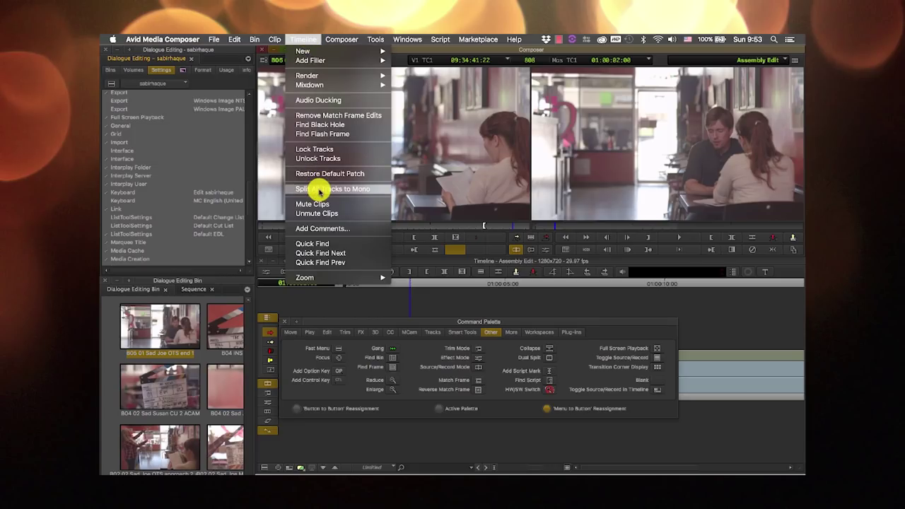
click(319, 189)
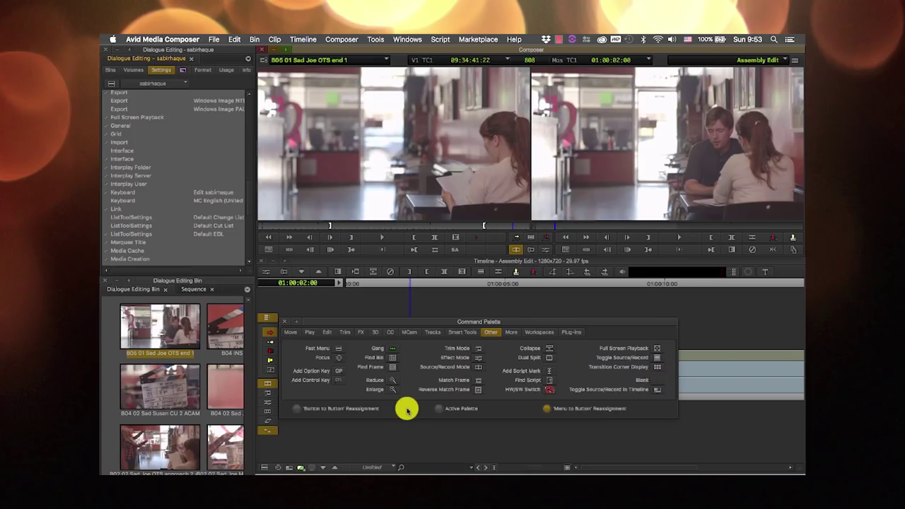
Step: Remove the Split All Tracks to Mono button from the source monitor by assigning Blank with 'Button to Button' Reassignment
click(297, 409)
drag(657, 390, 459, 249)
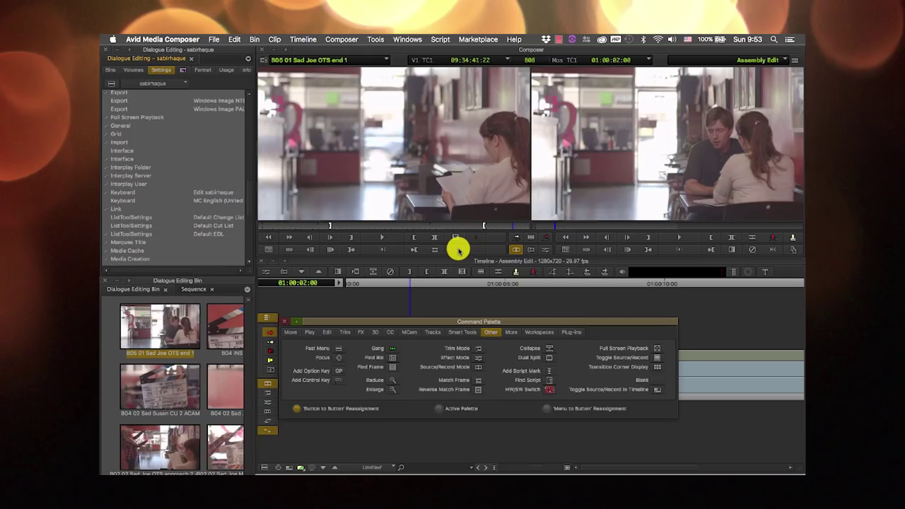
Step: Set the Bin auto-save interval to 5 minutes and Force Auto-Save to 10 minutes, and close the Command Palette
scroll(144, 160, up, 6)
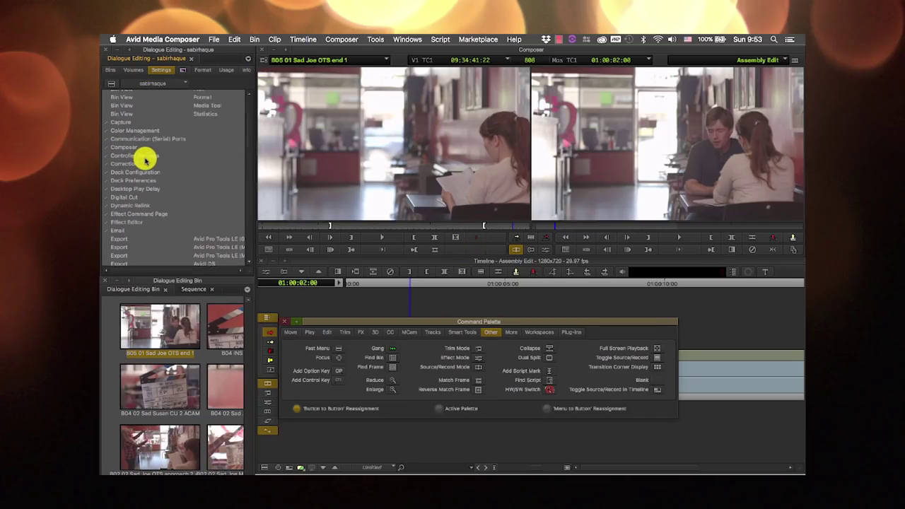
scroll(145, 160, up, 3)
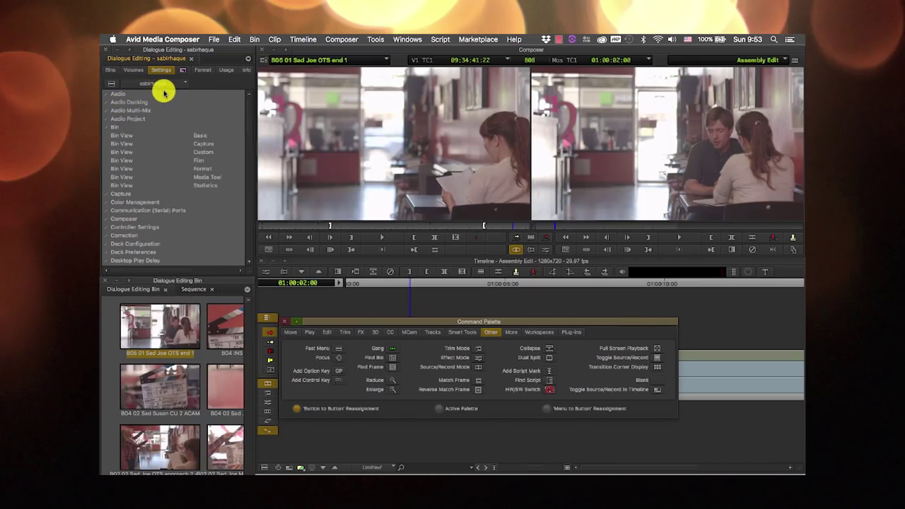
double_click(127, 127)
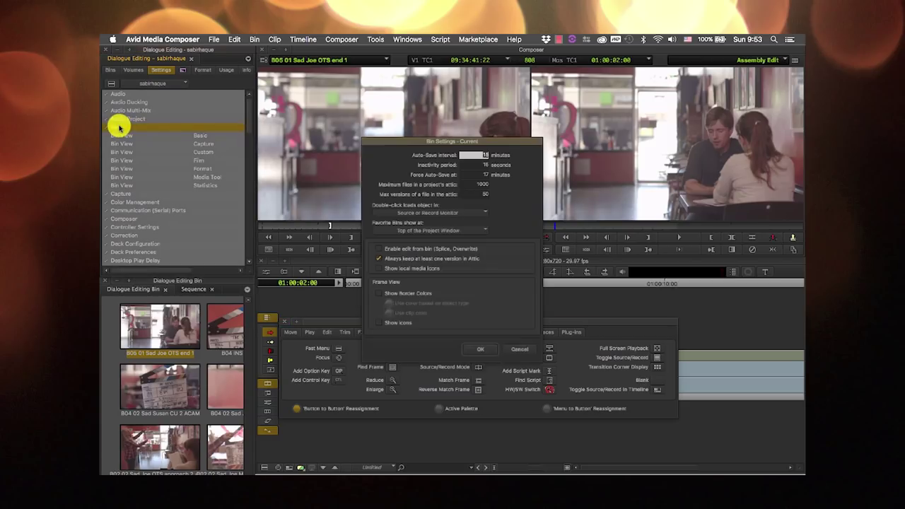
drag(430, 139, 431, 73)
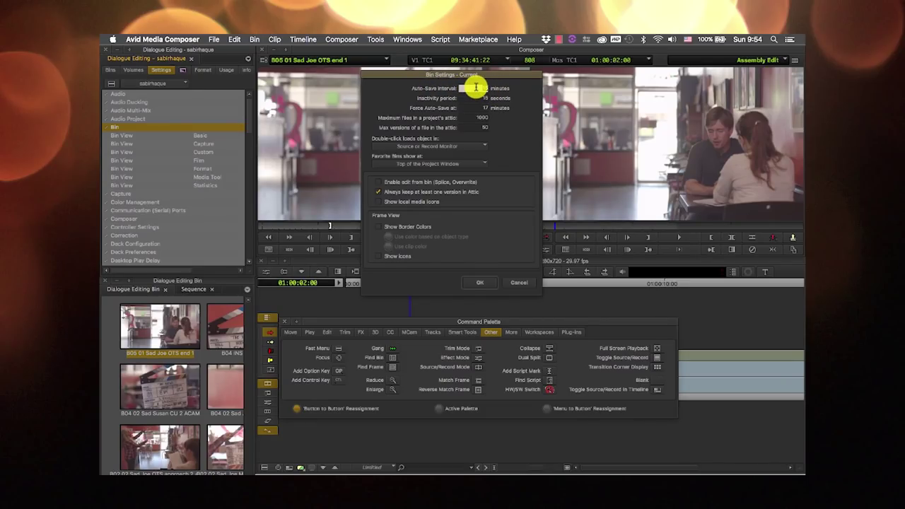
key(BackSpace)
text(5)
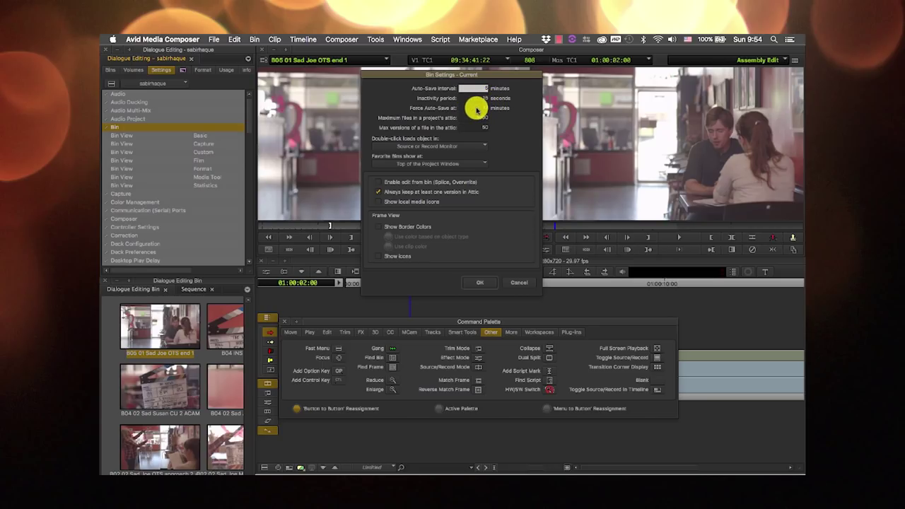
click(476, 108)
text(10)
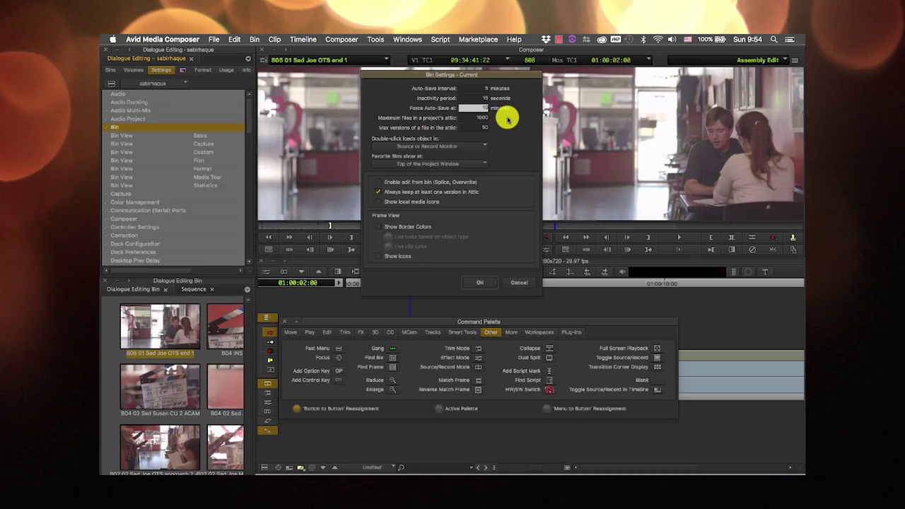
click(480, 282)
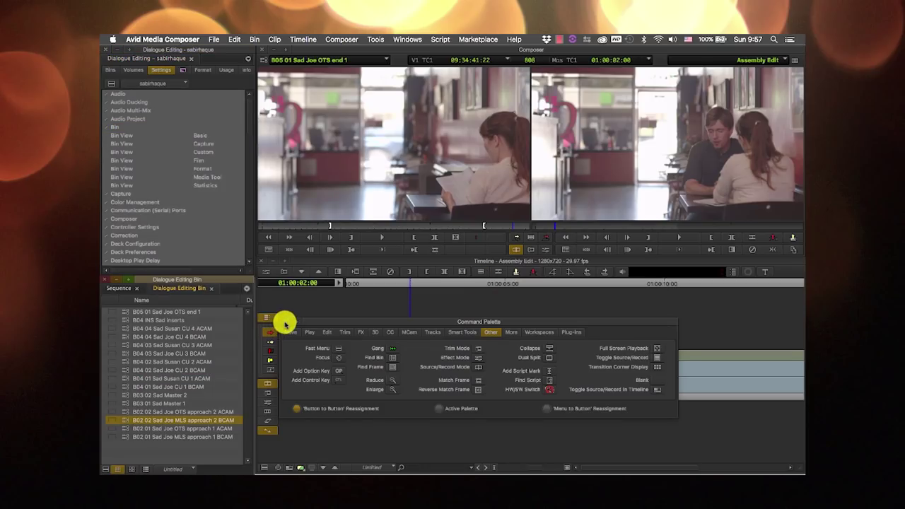
click(284, 322)
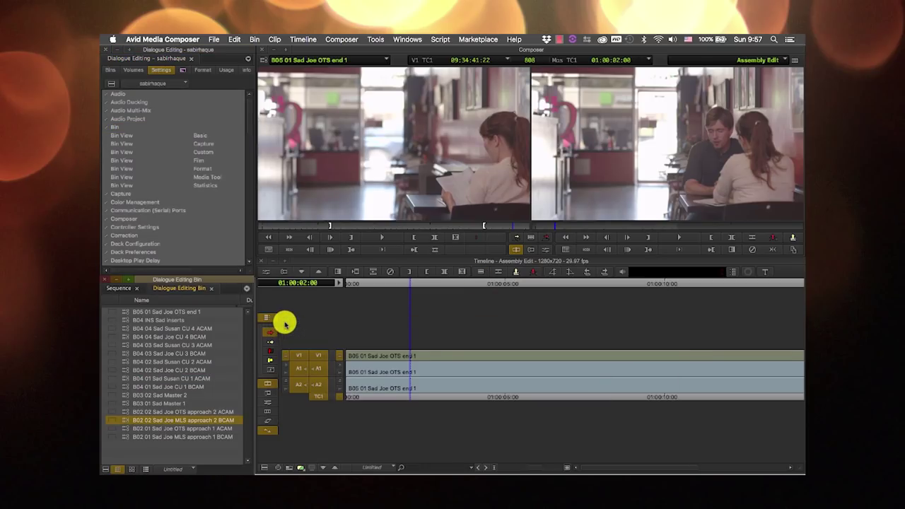